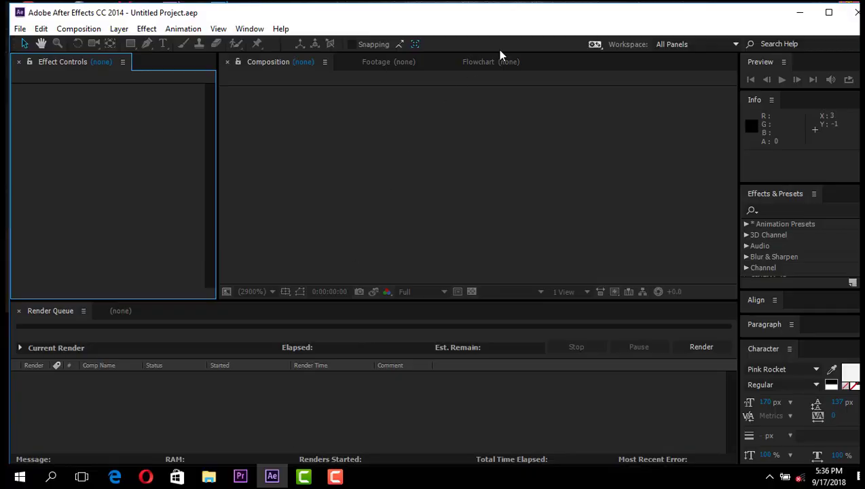
# Maximize the application window and close the Render Queue
pyautogui.click(828, 12)
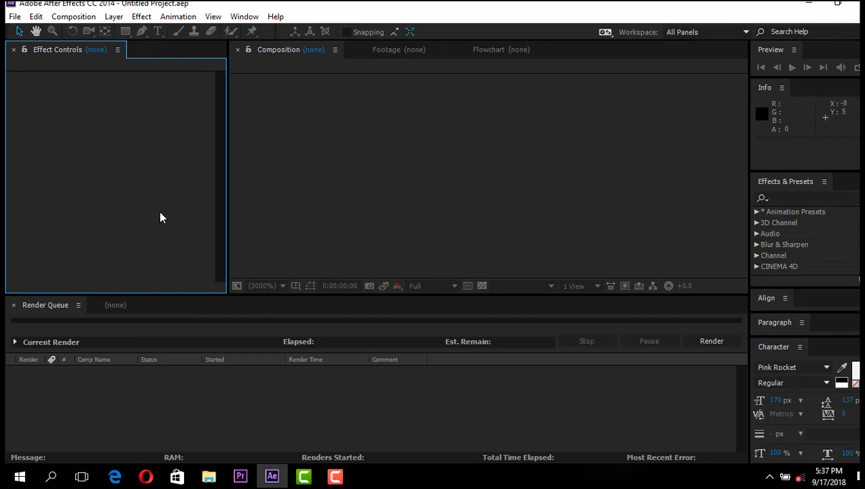
pyautogui.click(13, 305)
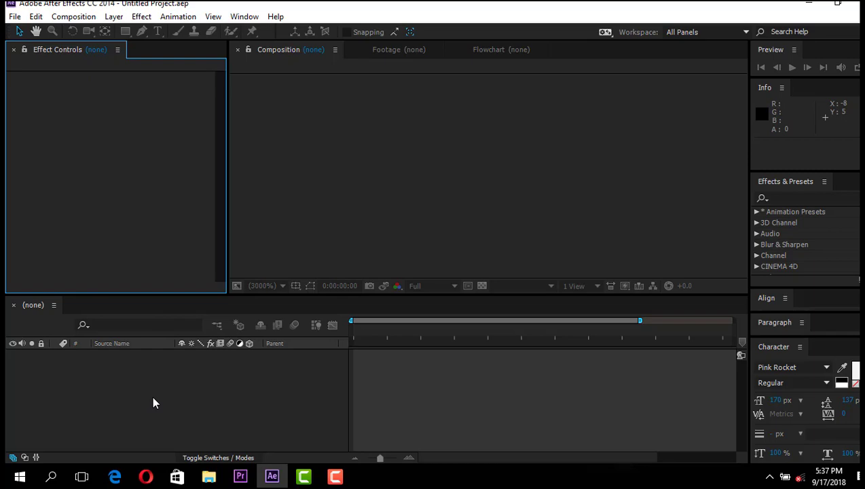
pyautogui.click(314, 236)
pyautogui.moveTo(208, 476)
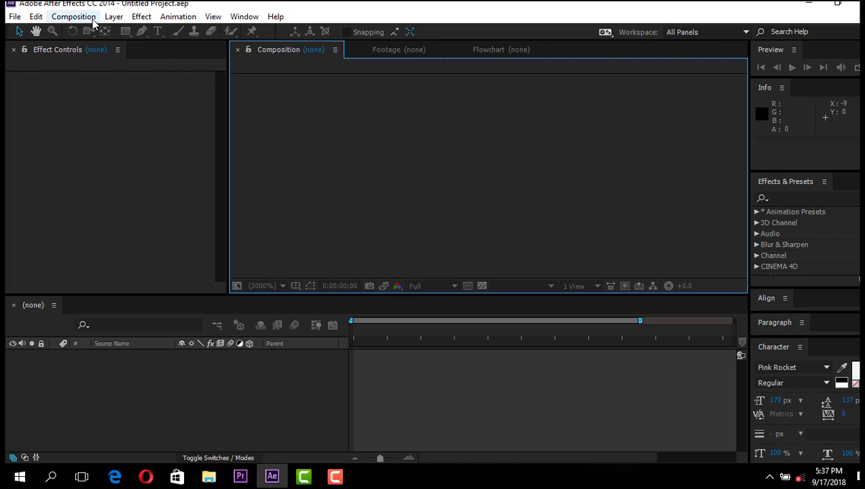
pyautogui.click(14, 18)
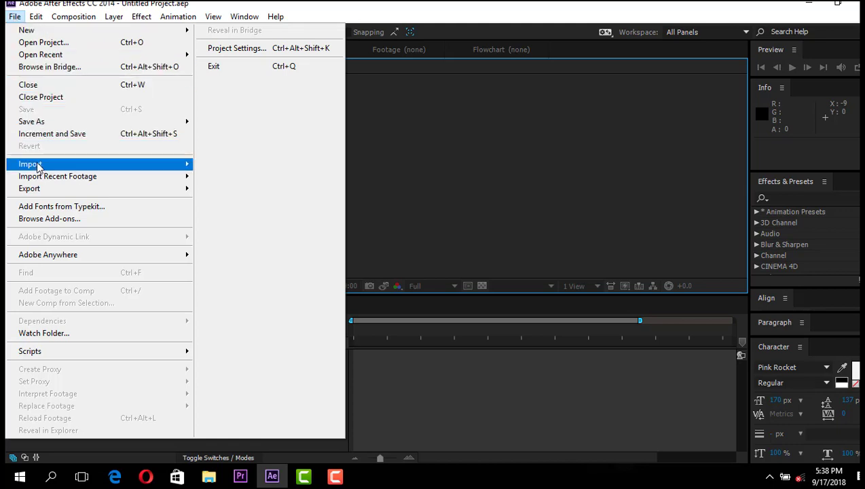
pyautogui.moveTo(37, 165)
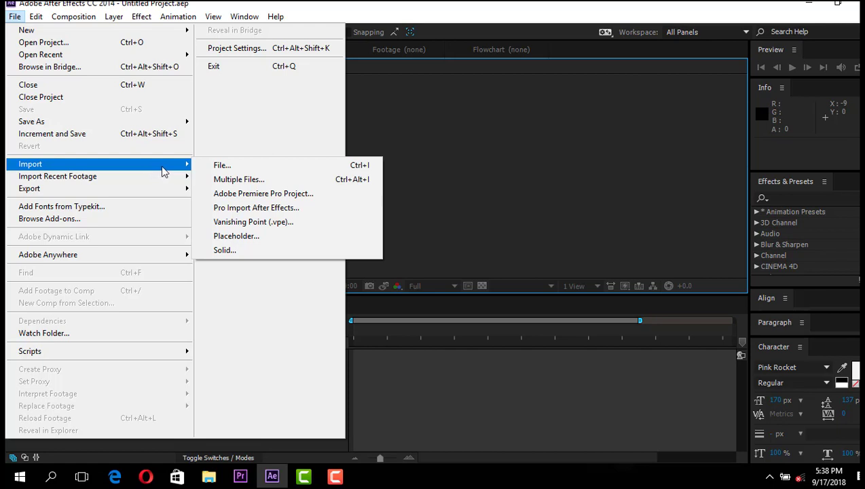
pyautogui.click(359, 99)
# Start a multiple-file import and browse to the "project only" folder inside "JJ & thumbil" on drive D
pyautogui.click(14, 16)
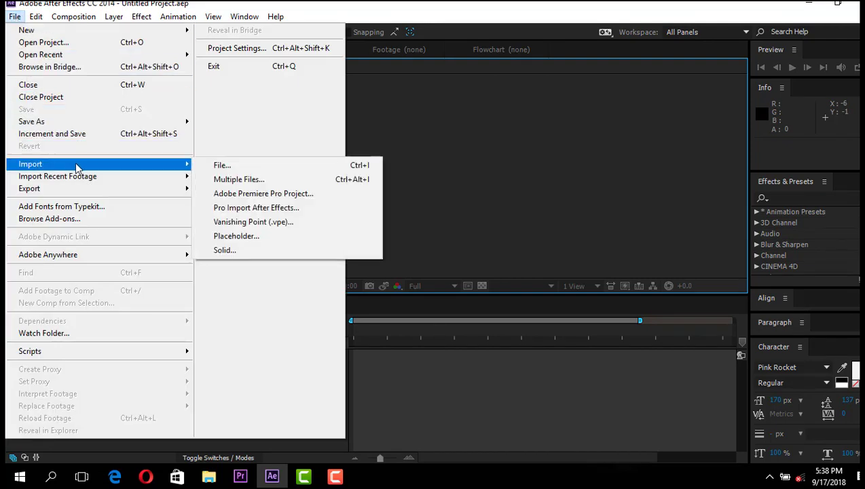
pyautogui.click(243, 181)
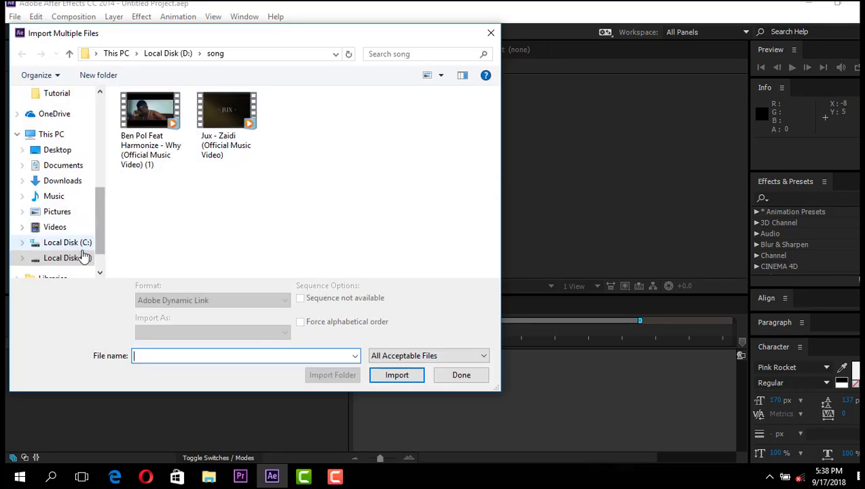
pyautogui.click(82, 258)
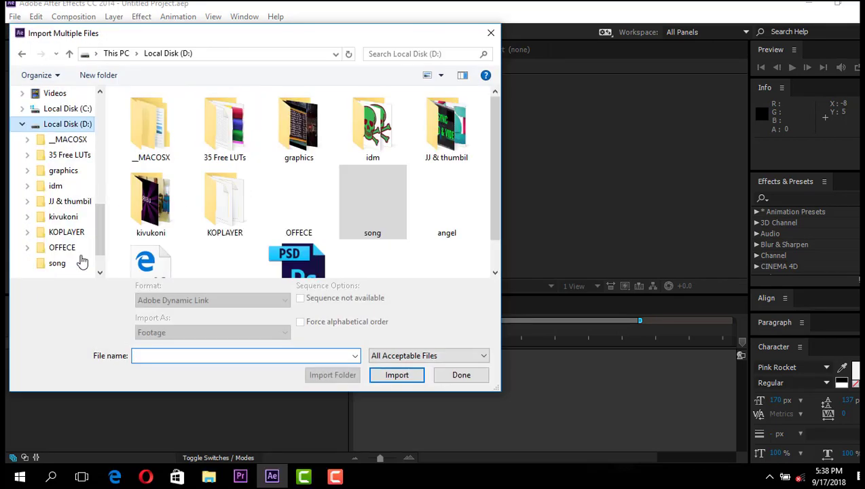
pyautogui.doubleClick(440, 117)
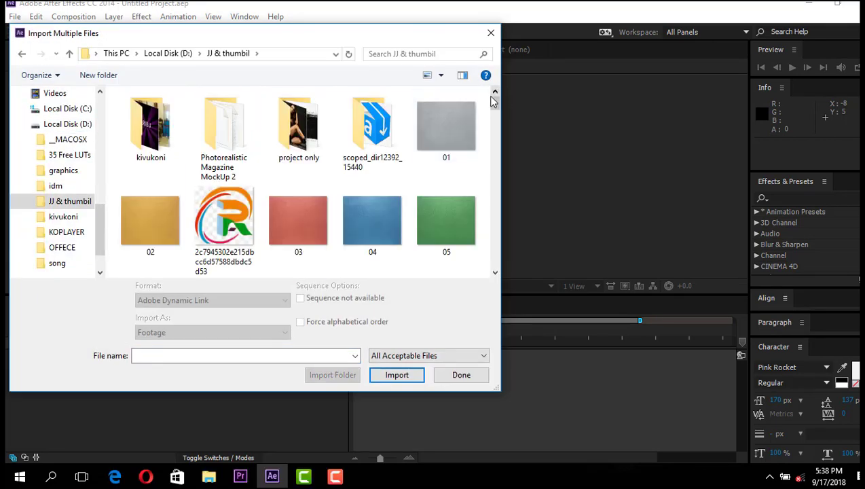
pyautogui.click(312, 119)
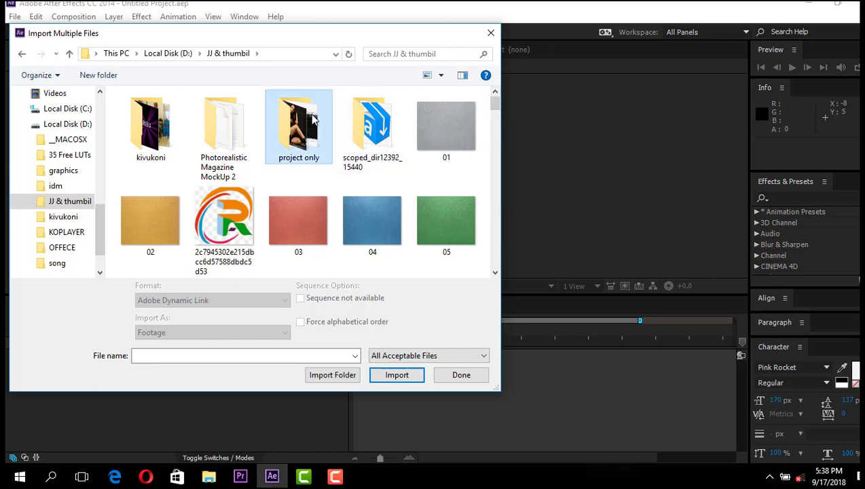
pyautogui.doubleClick(312, 119)
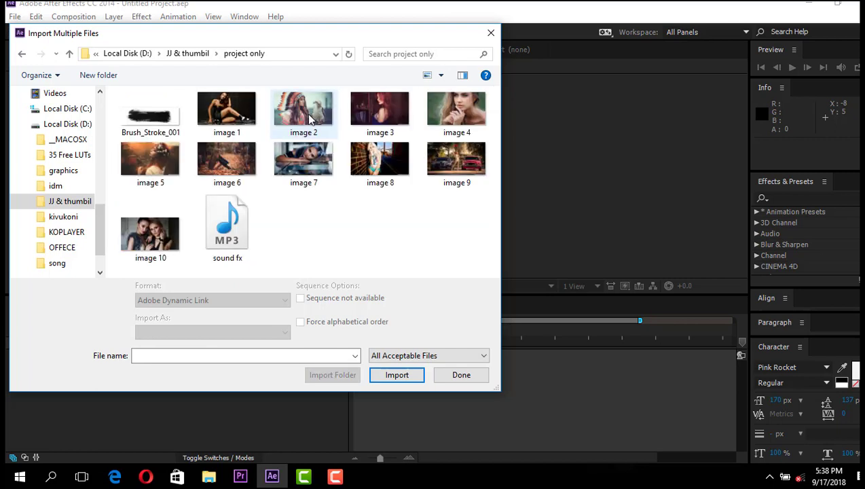
# Import the image files as a JPEG sequence starting from image 1, as footage
pyautogui.click(234, 118)
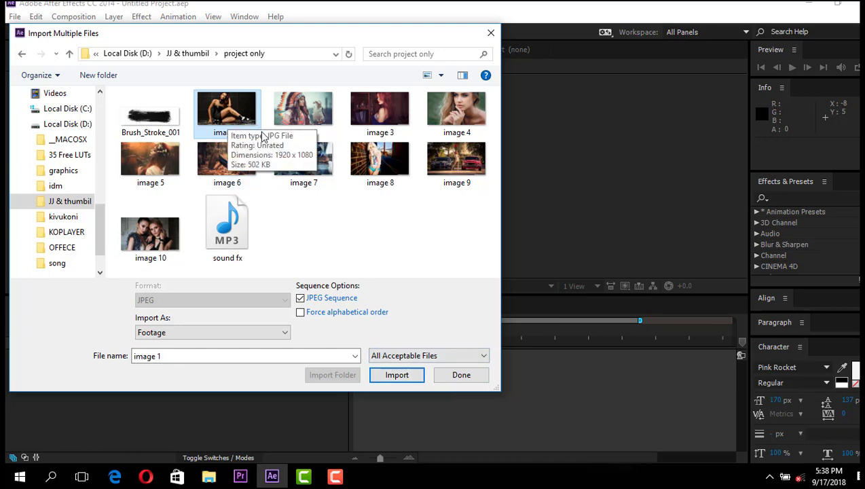
pyautogui.moveTo(258, 135); pyautogui.dragTo(294, 158)
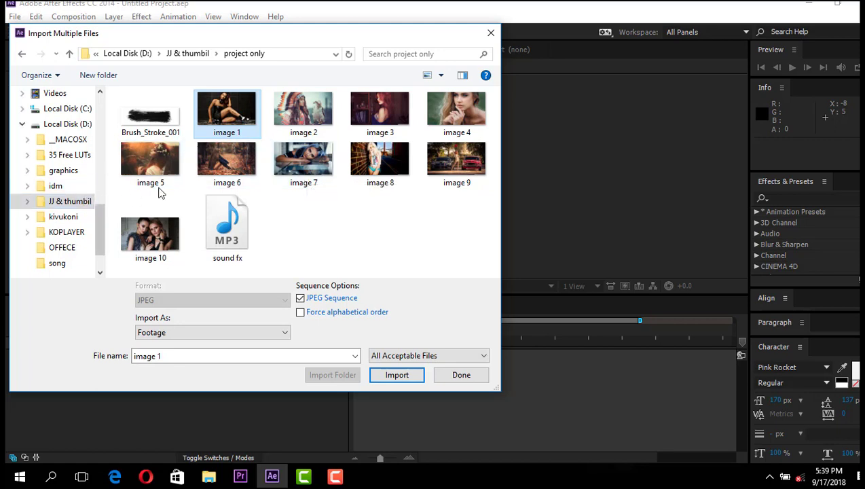
pyautogui.click(399, 377)
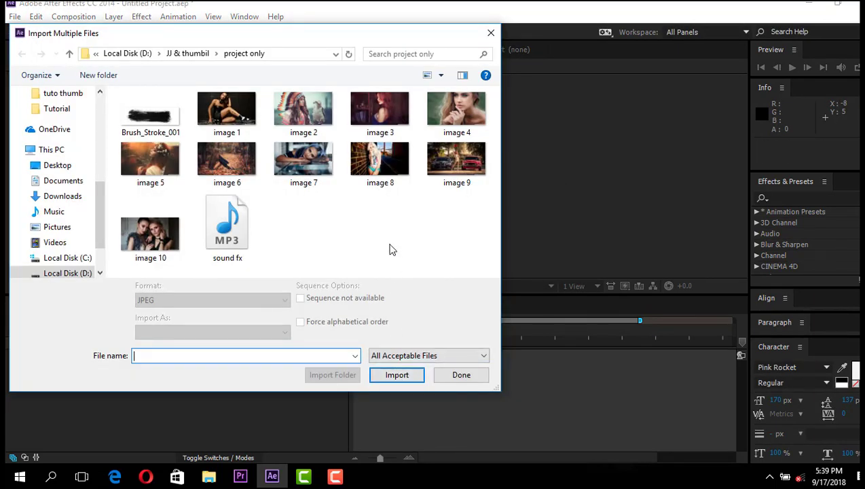
# Import the "sound fx" MP3 as footage and finish the multiple-file import
pyautogui.click(239, 229)
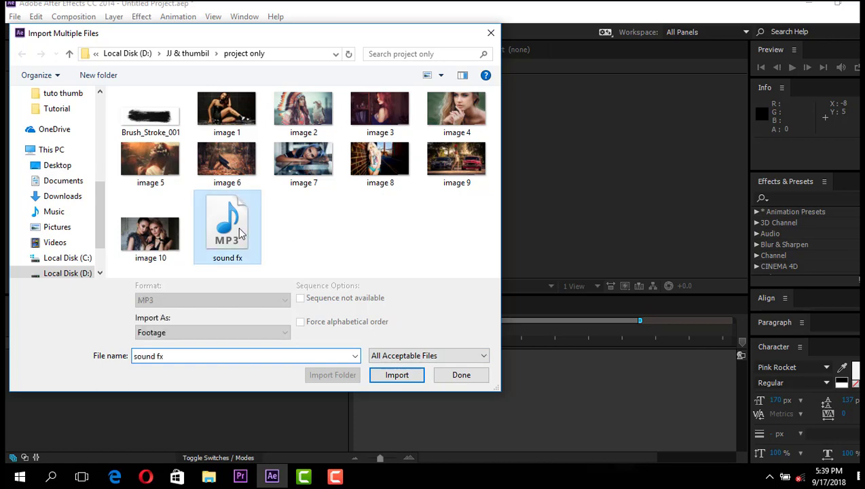
pyautogui.click(398, 377)
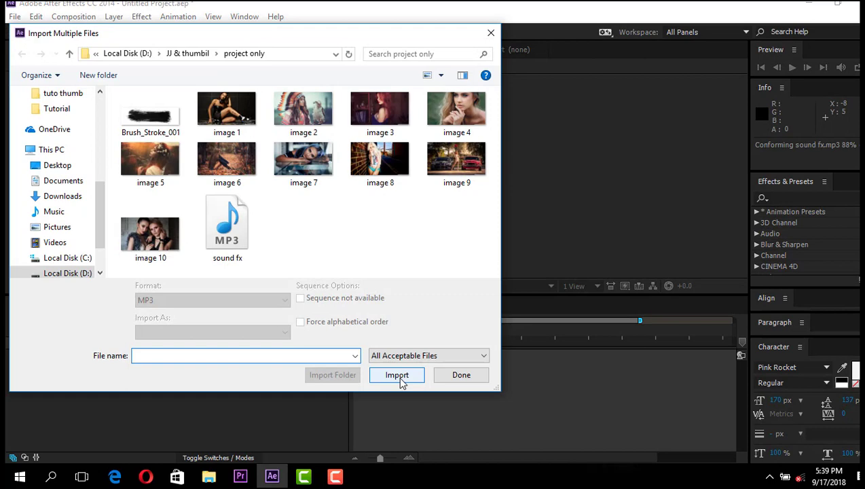
pyautogui.click(464, 381)
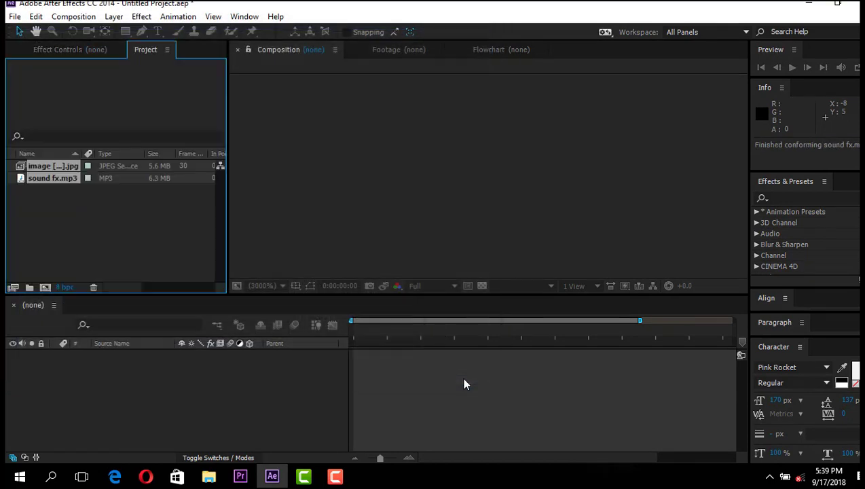
# Examine the details of the imported image sequence and the sound fx.mp3 file in the project
pyautogui.click(139, 189)
pyautogui.click(57, 167)
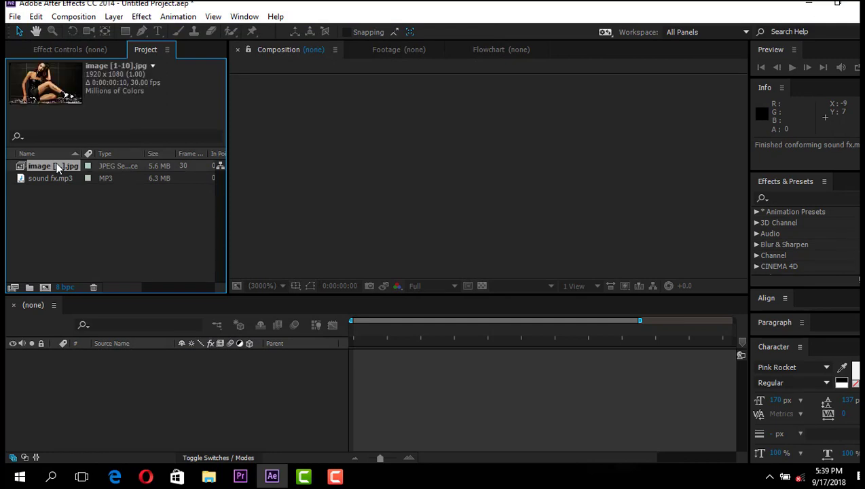
pyautogui.click(55, 177)
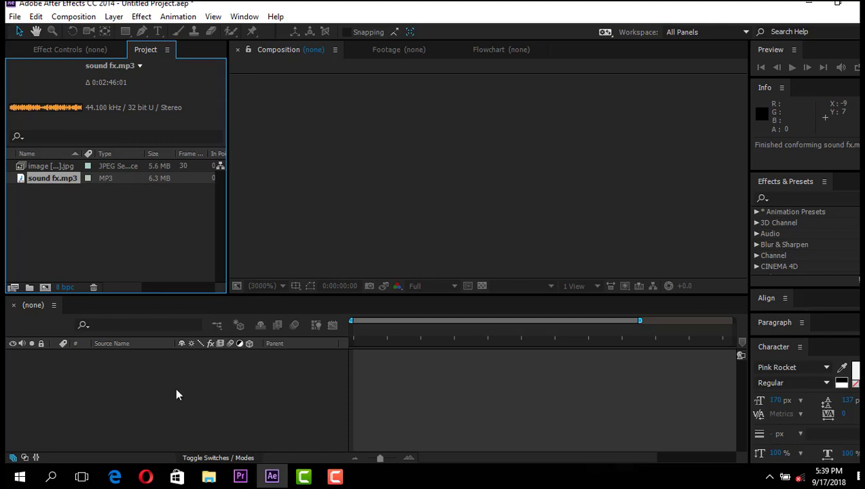
# Switch to File Explorer and add image 3 from the "project only" folder to the After Effects project
pyautogui.moveTo(209, 477)
pyautogui.click(256, 423)
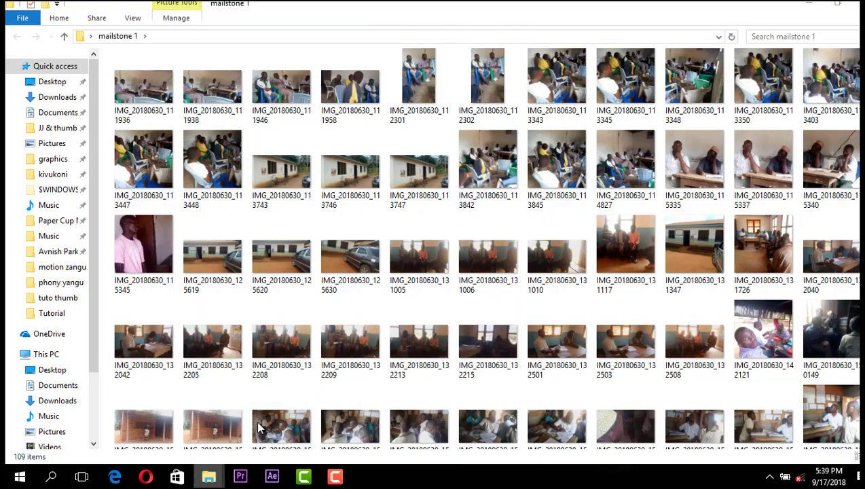
pyautogui.click(58, 127)
pyautogui.doubleClick(275, 110)
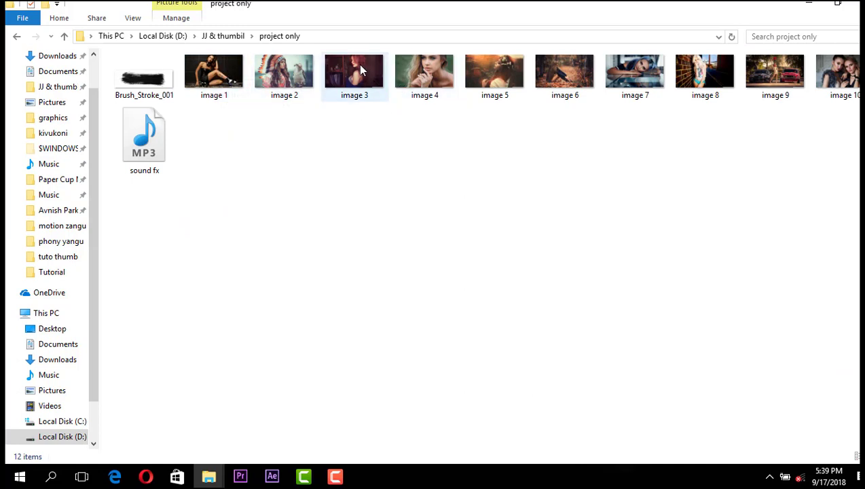
pyautogui.moveTo(361, 70); pyautogui.dragTo(118, 251)
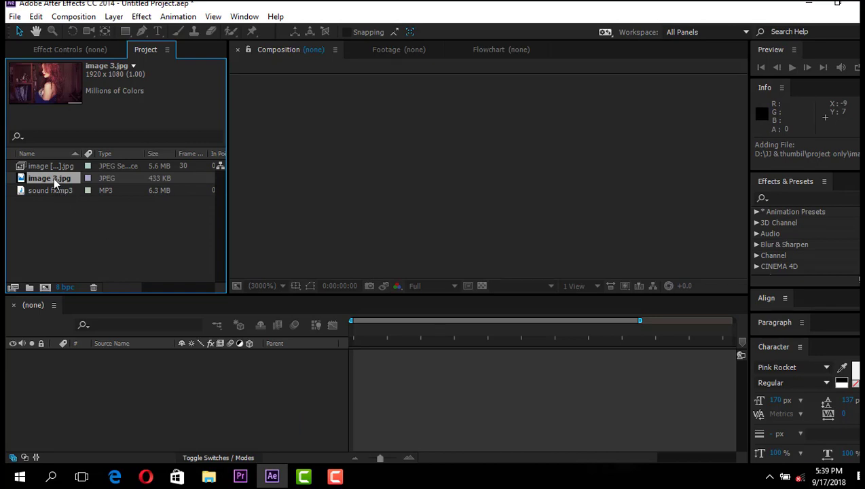
pyautogui.moveTo(54, 178); pyautogui.dragTo(82, 230)
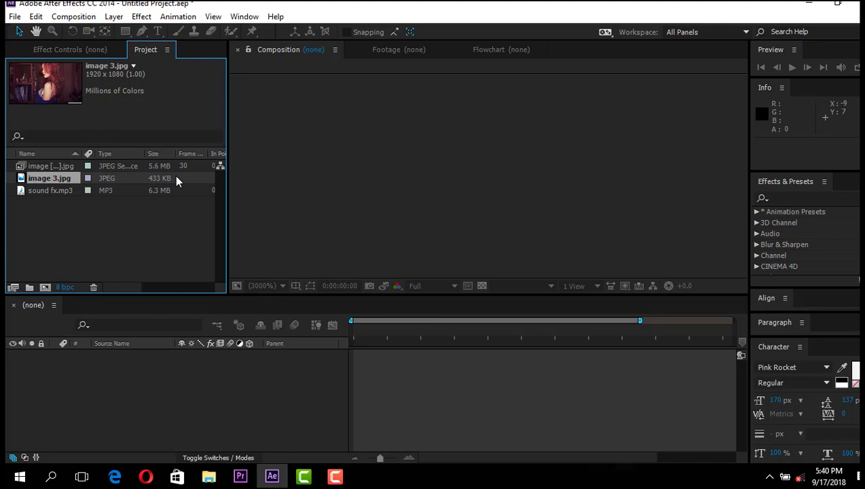
# Create a new composition named "picha" with its height set to 1080 px
pyautogui.click(74, 17)
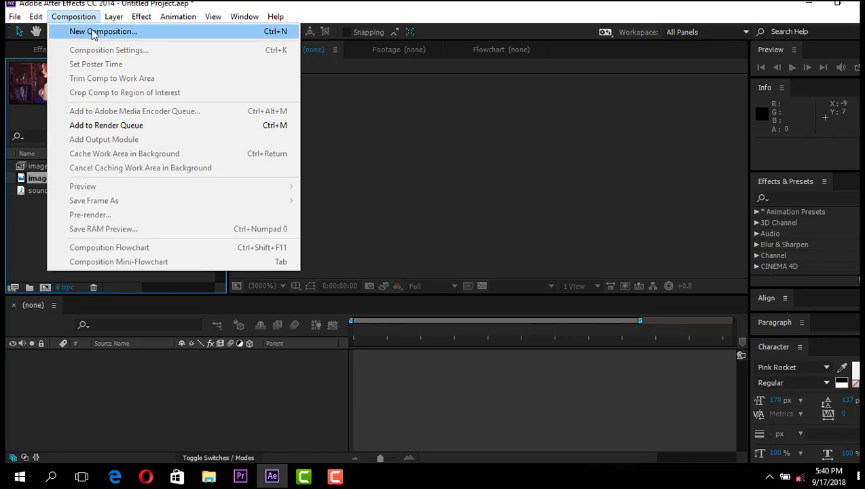
pyautogui.click(93, 32)
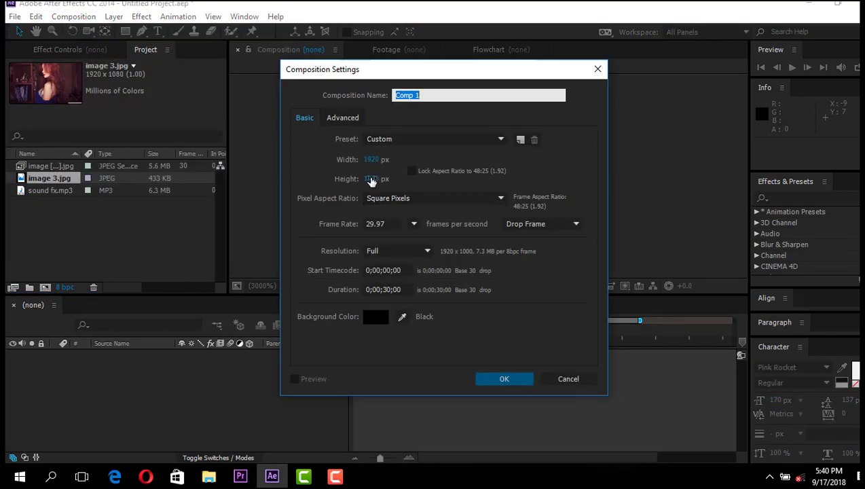
pyautogui.click(371, 178)
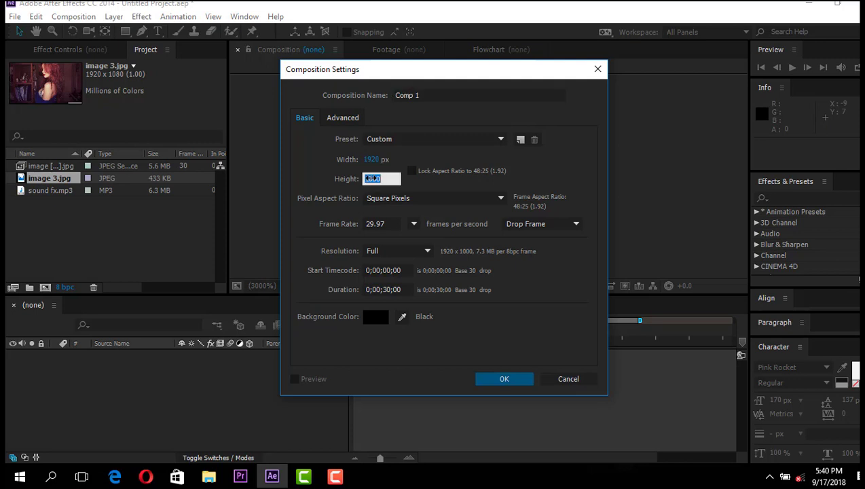
pyautogui.write('108')
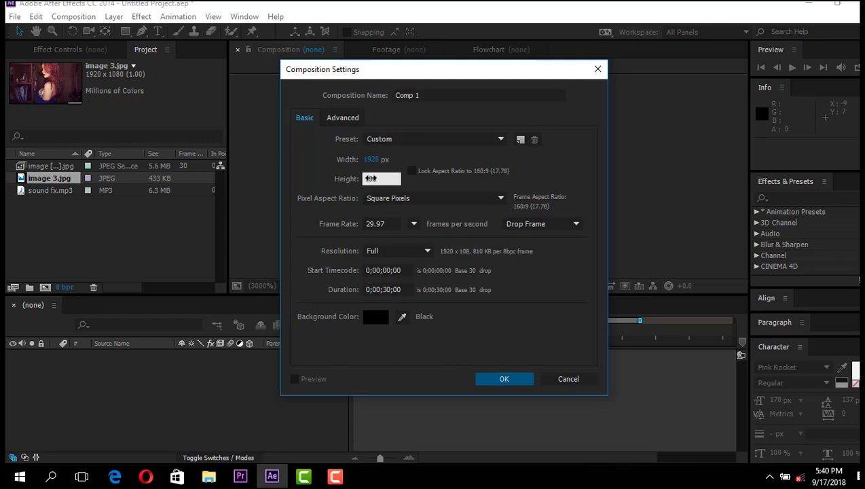
pyautogui.write('0')
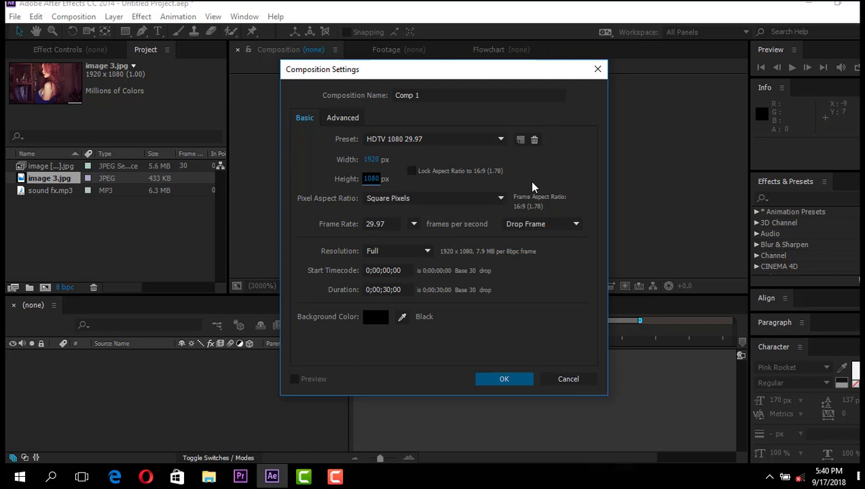
pyautogui.moveTo(428, 95); pyautogui.dragTo(392, 95)
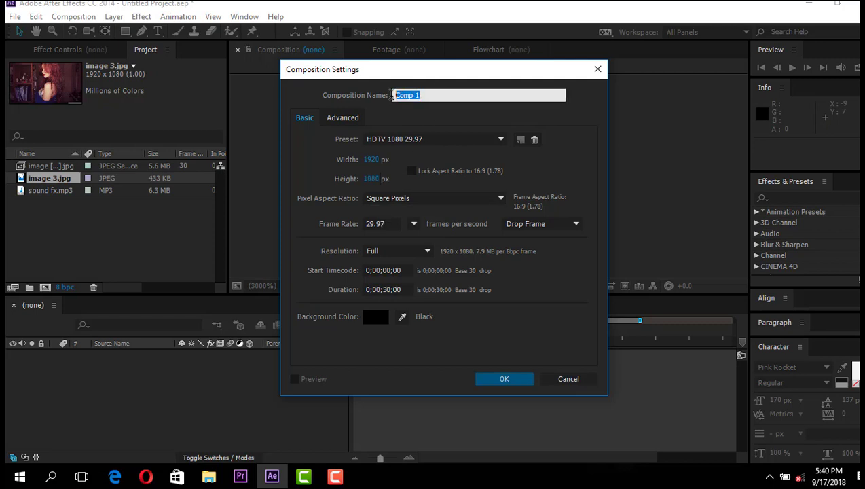
pyautogui.write('picha')
pyautogui.click(495, 377)
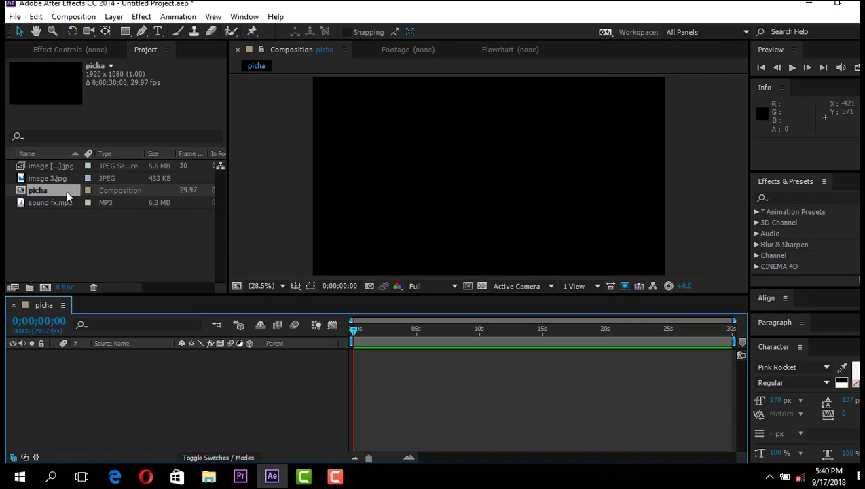
pyautogui.click(11, 17)
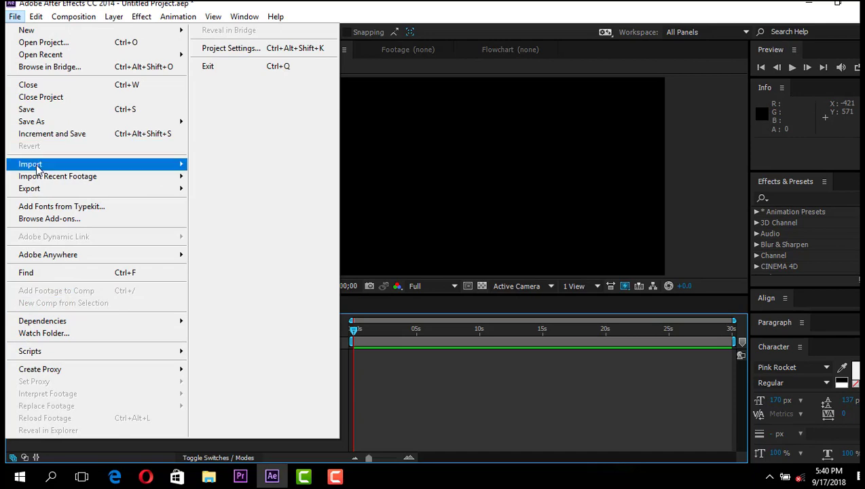
pyautogui.moveTo(37, 164)
pyautogui.click(229, 180)
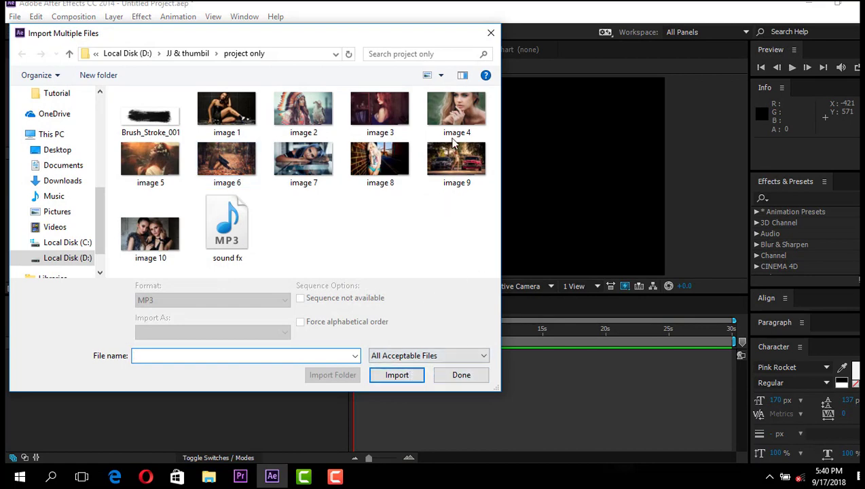
pyautogui.click(490, 34)
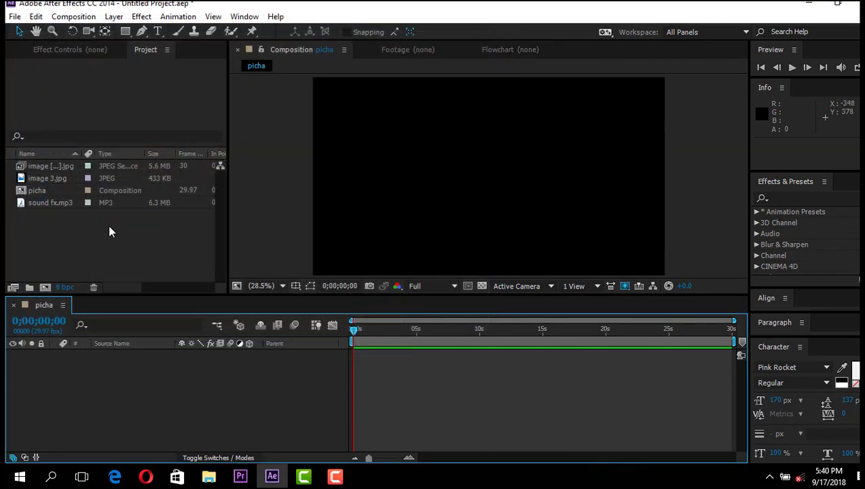
# Add image 3.jpg from the project as a layer in the picha composition's timeline
pyautogui.click(48, 180)
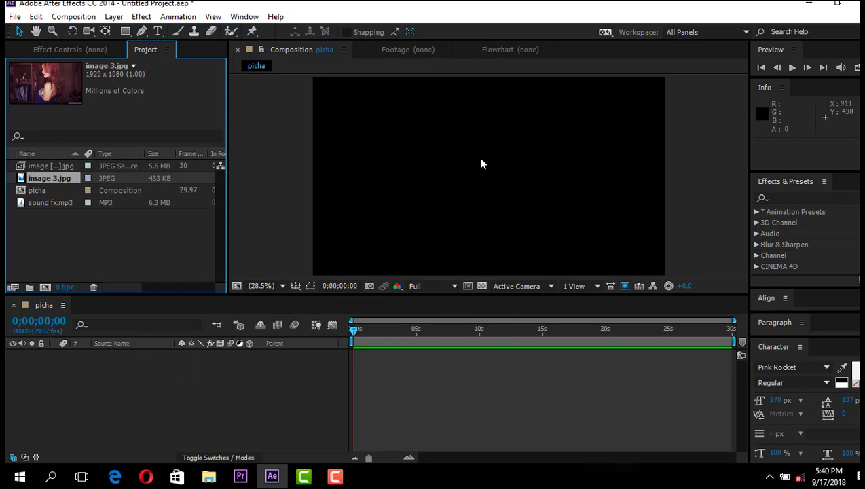
pyautogui.moveTo(63, 178); pyautogui.dragTo(95, 364)
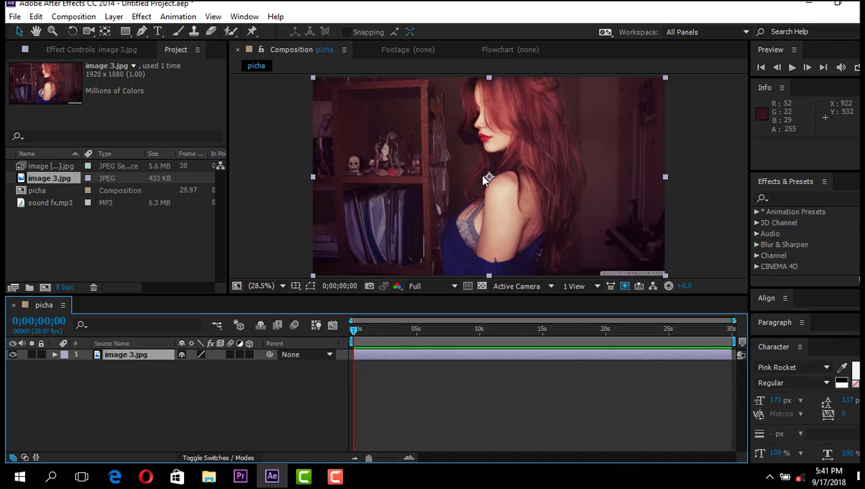
pyautogui.click(275, 421)
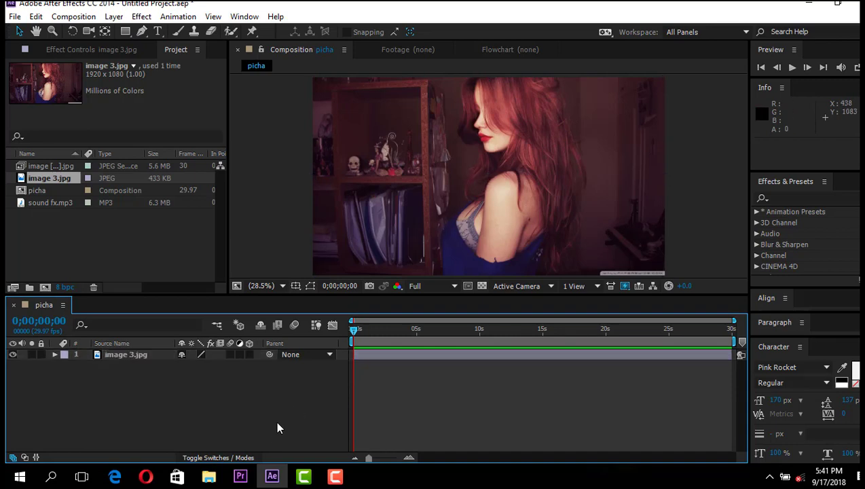
pyautogui.click(528, 158)
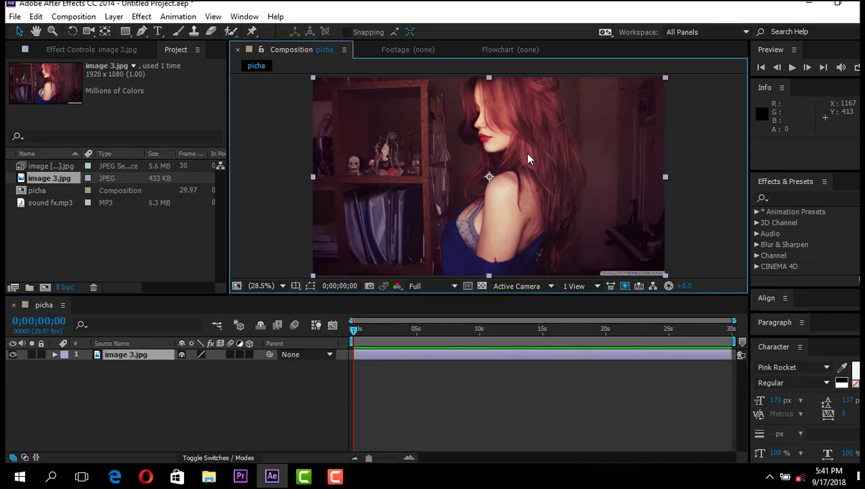
pyautogui.click(206, 416)
pyautogui.click(15, 17)
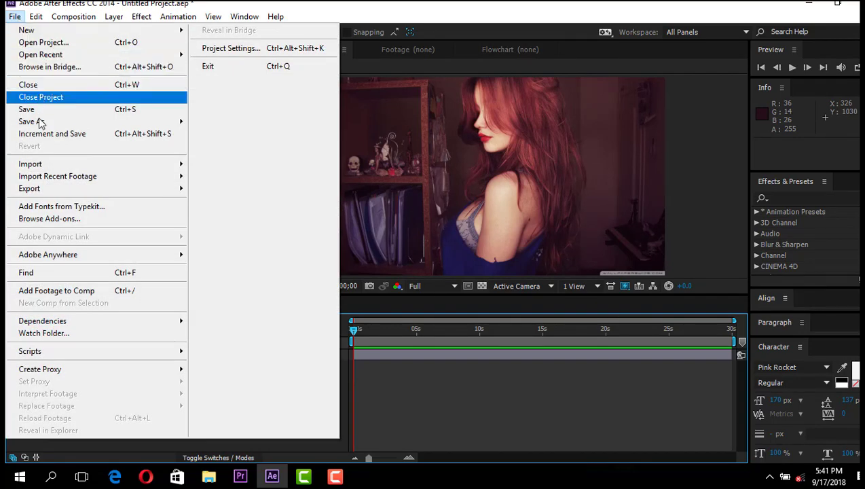
pyautogui.moveTo(40, 193)
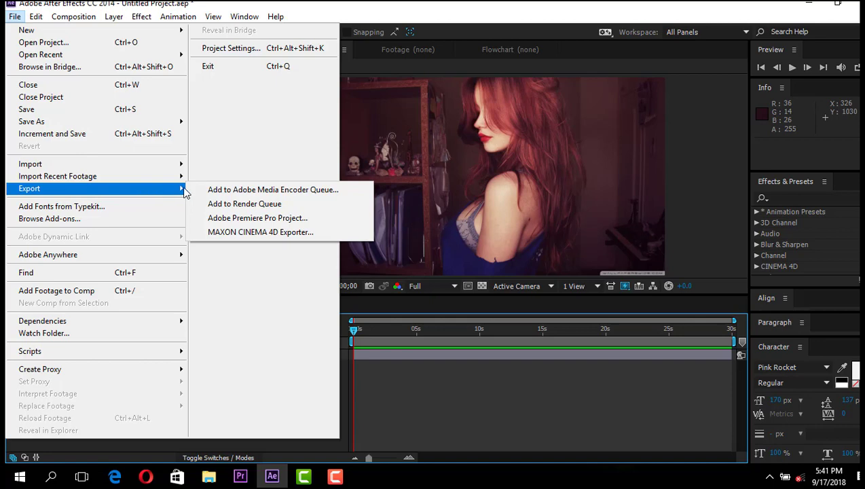
pyautogui.moveTo(169, 190)
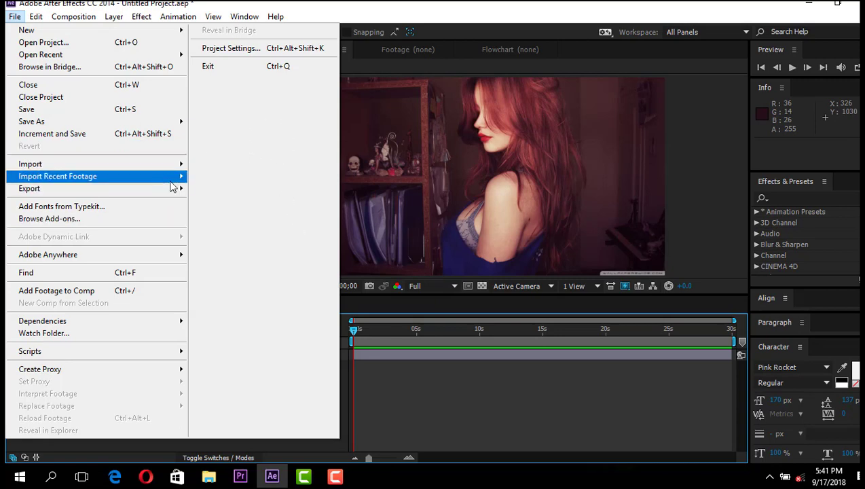
pyautogui.click(372, 65)
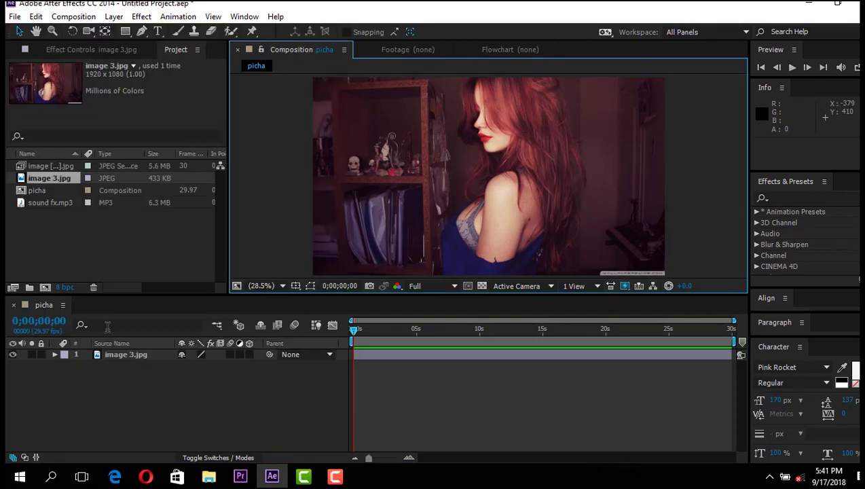
pyautogui.click(121, 387)
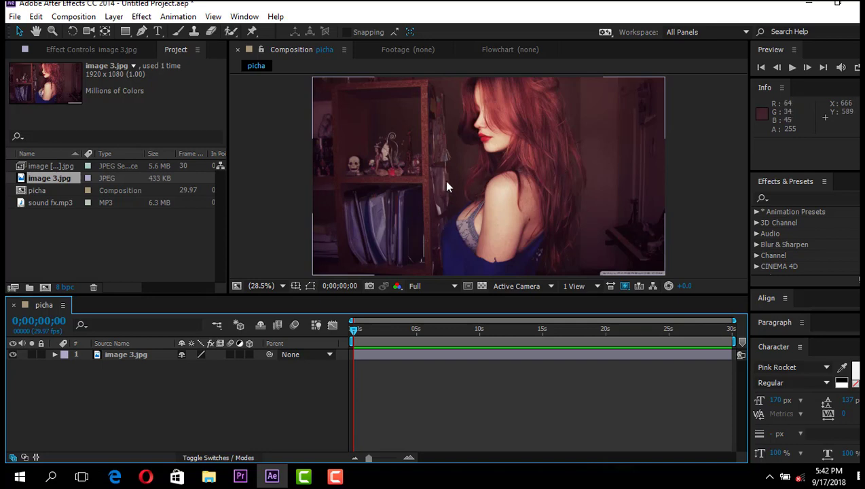
pyautogui.click(483, 165)
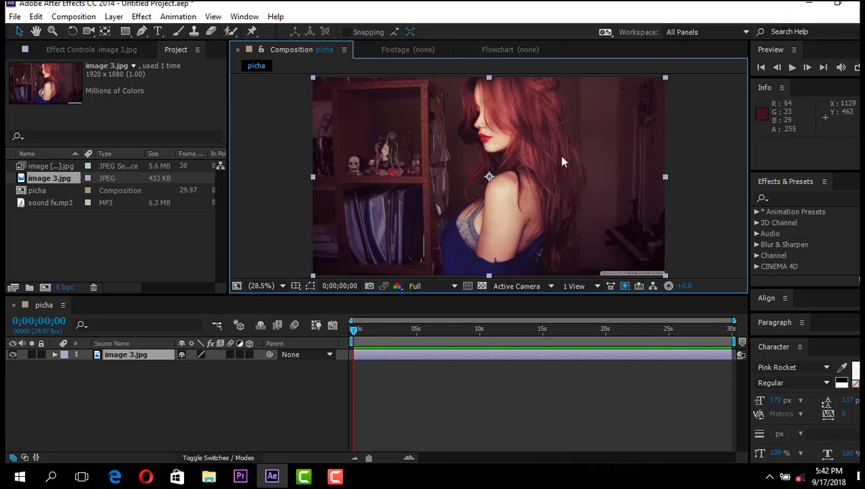
# Delete the image 3.jpg layer from the picha composition
pyautogui.click(681, 144)
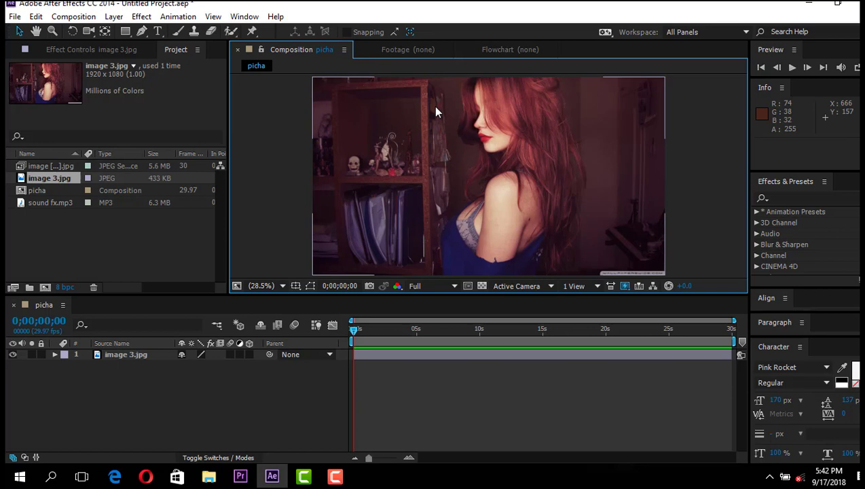
pyautogui.click(131, 351)
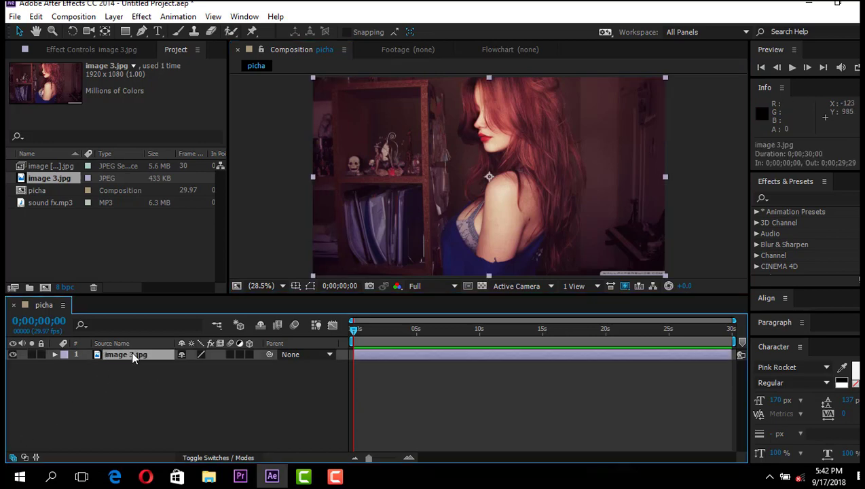
pyautogui.press('Delete')
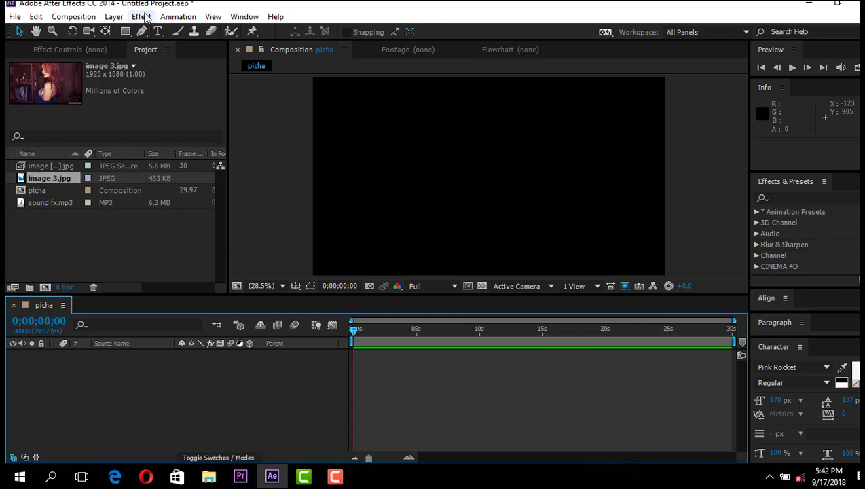
# Create a new 1920 x 1080 px solid layer with a dark reddish-brown colour in the picha composition
pyautogui.click(117, 17)
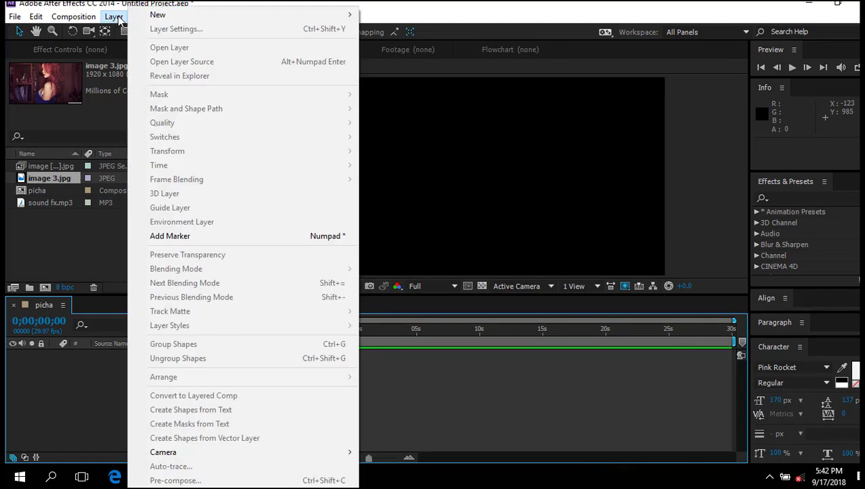
pyautogui.moveTo(207, 19)
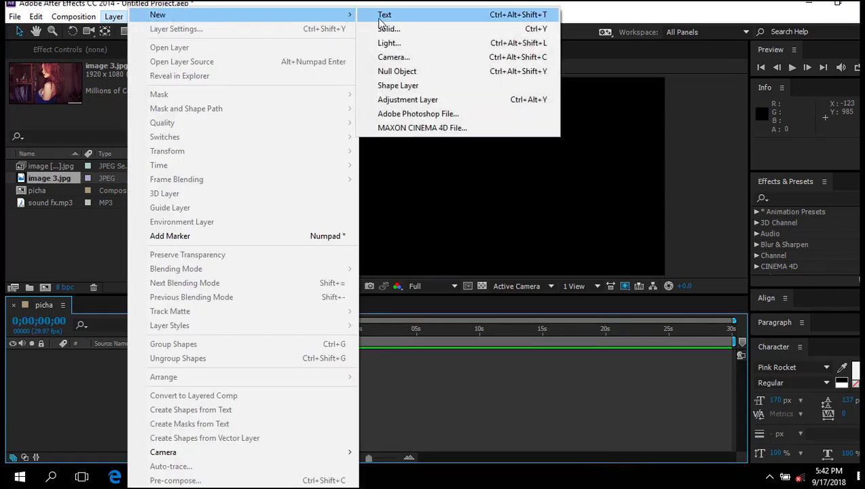
pyautogui.click(120, 20)
pyautogui.click(119, 19)
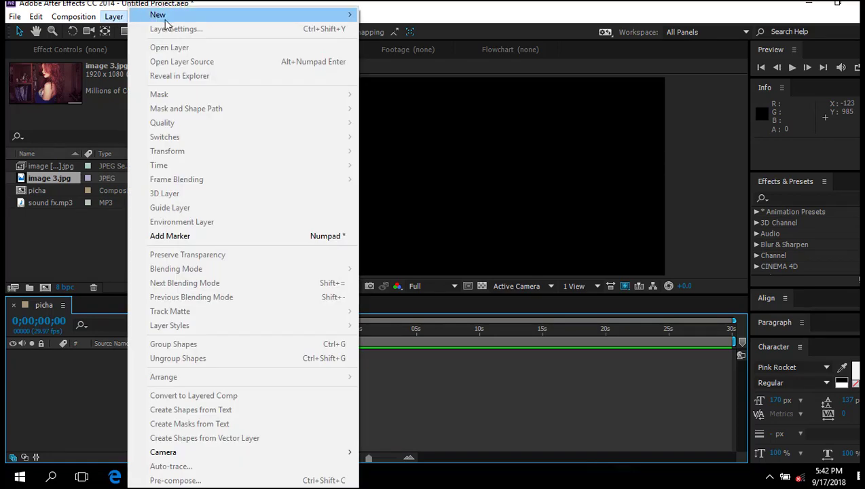
pyautogui.moveTo(134, 18)
pyautogui.click(387, 29)
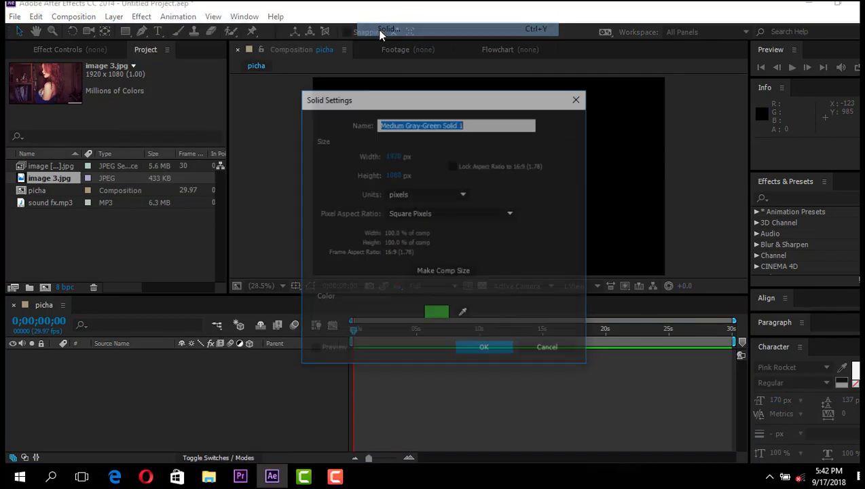
pyautogui.click(437, 313)
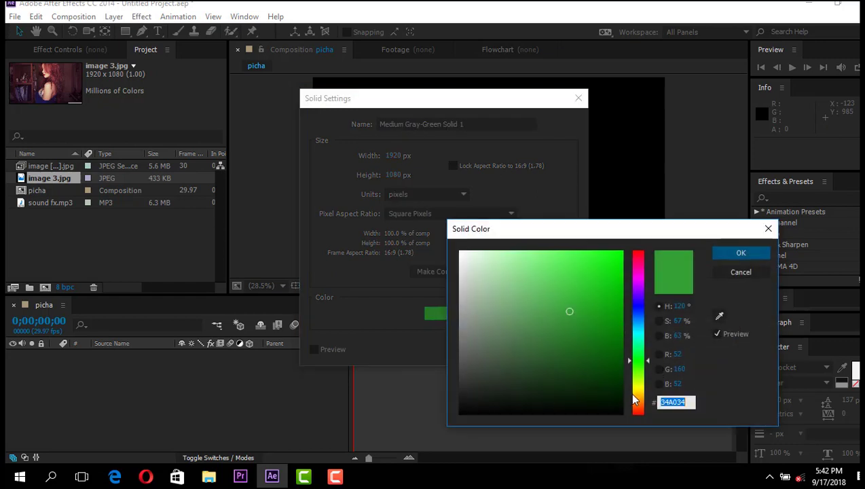
pyautogui.click(638, 408)
pyautogui.moveTo(569, 305); pyautogui.dragTo(602, 359)
pyautogui.click(731, 254)
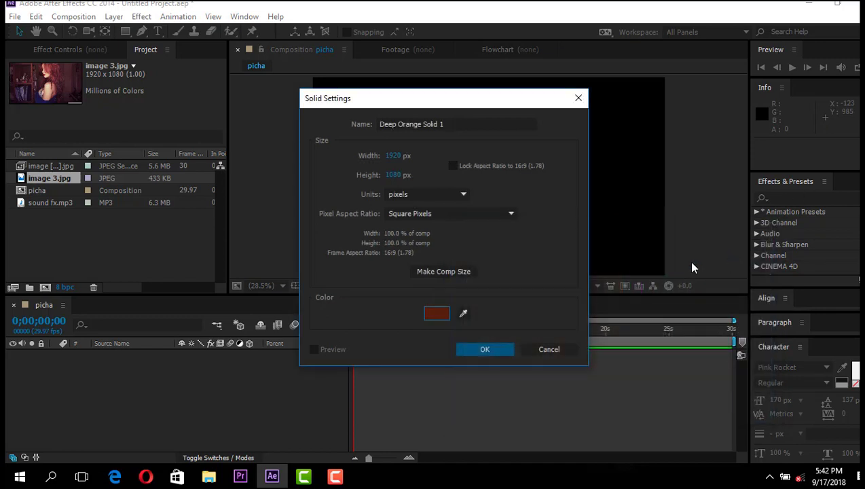
pyautogui.click(486, 348)
pyautogui.click(275, 238)
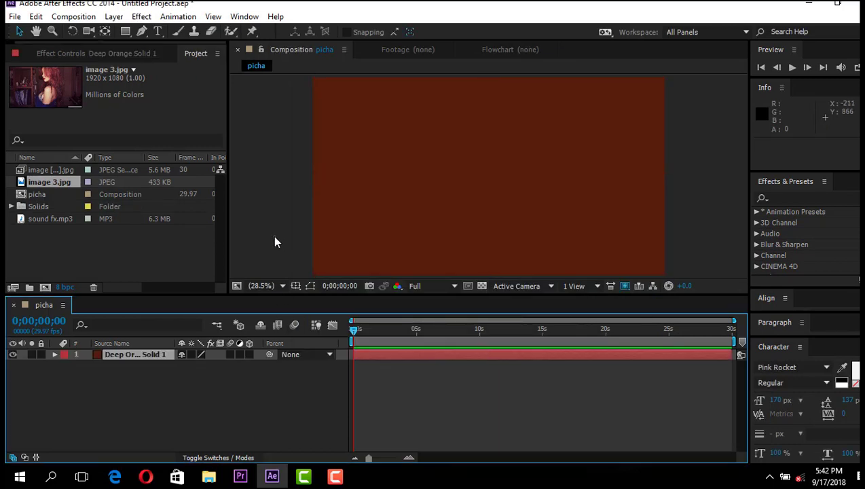
pyautogui.click(283, 411)
pyautogui.click(162, 356)
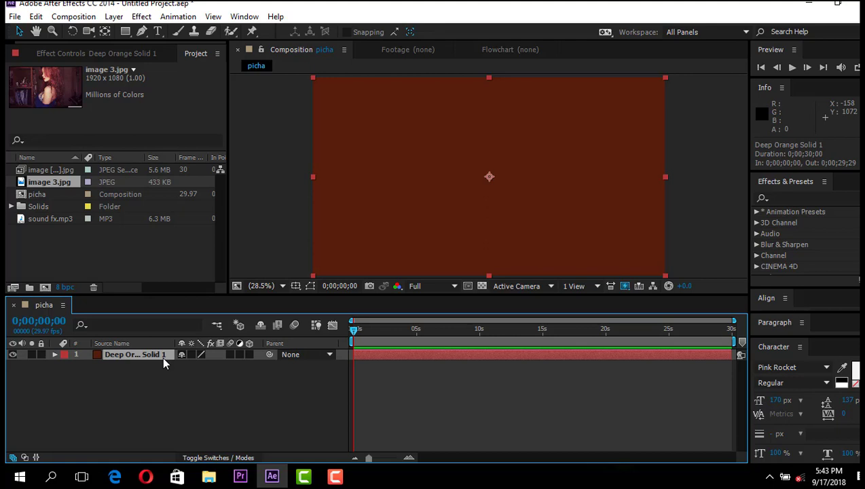
pyautogui.click(182, 390)
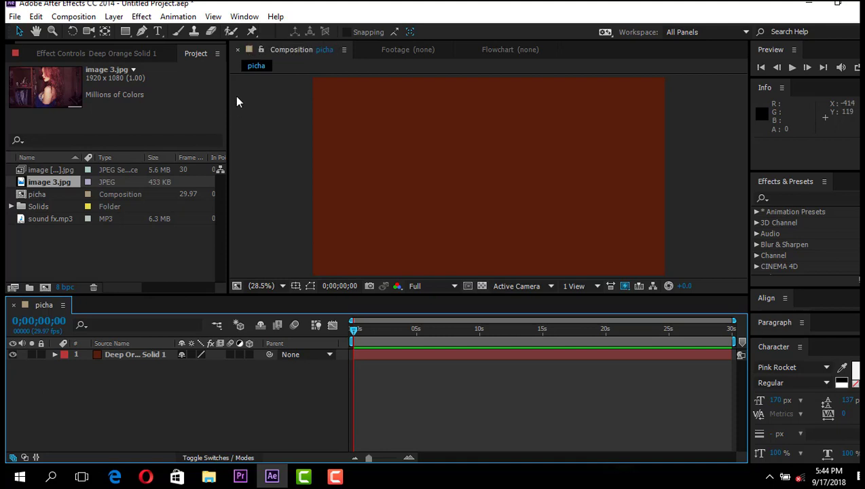
# Draw a wide black rectangle about 250 px tall with the Rectangle tool, just above the solid's centre, as a new shape layer
pyautogui.press('q')
pyautogui.click(157, 32)
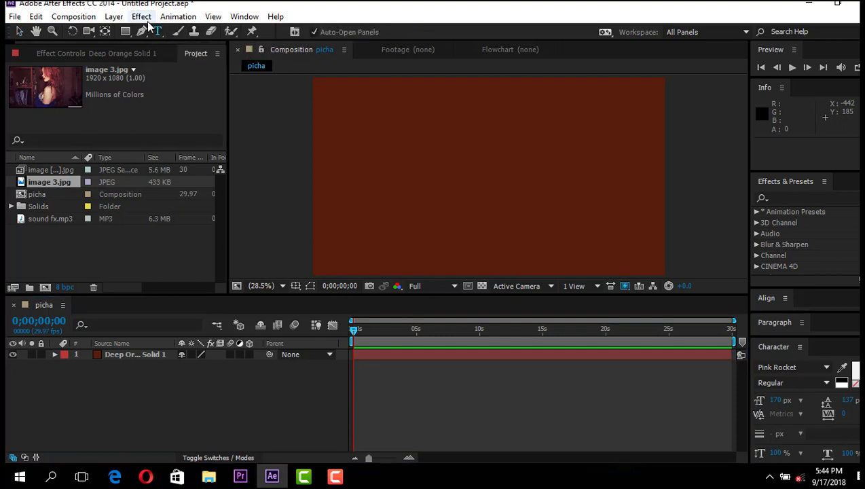
pyautogui.click(197, 99)
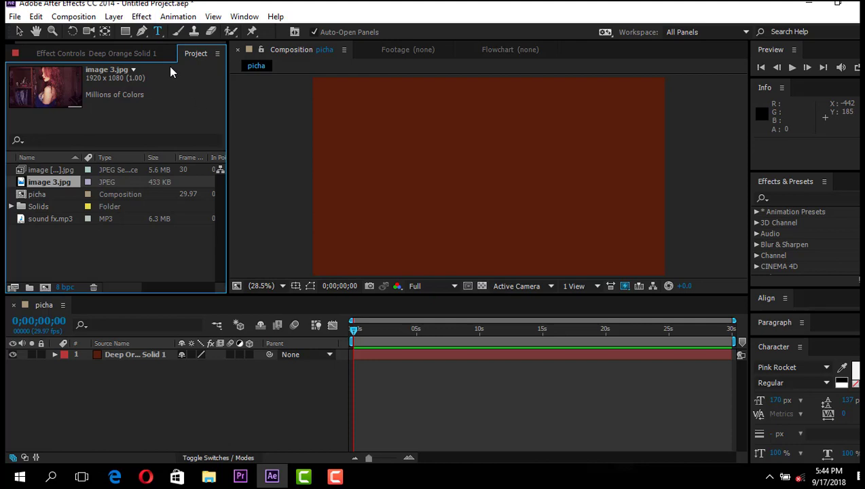
pyautogui.click(125, 32)
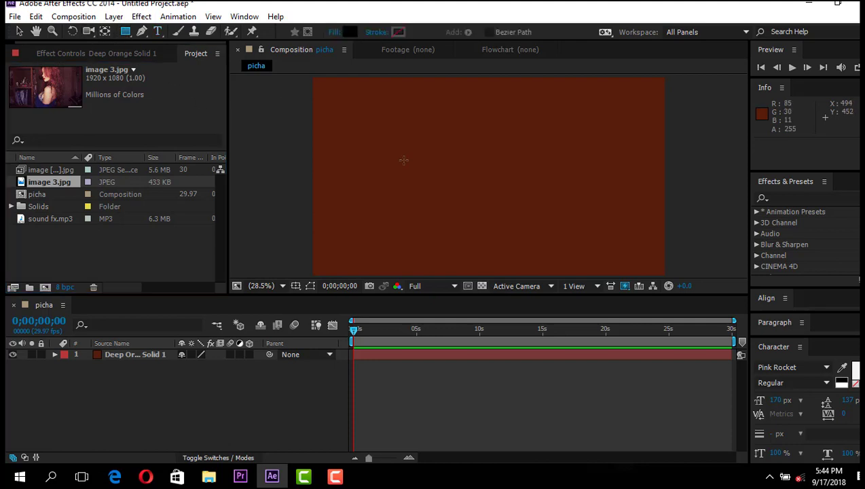
pyautogui.moveTo(384, 140)
pyautogui.mouseDown()
pyautogui.moveTo(396, 194)
pyautogui.moveTo(610, 184)
pyautogui.mouseUp()
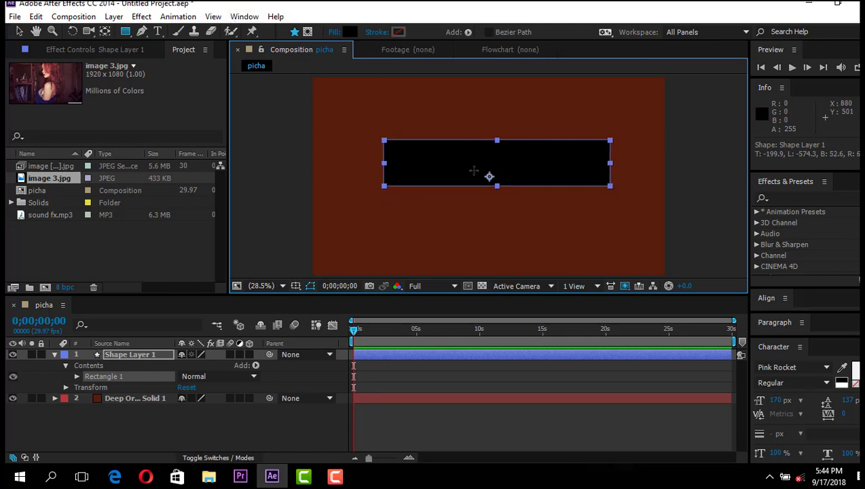
# Try drawing a rounded rectangle over the left end of the black rectangle, and undo it
pyautogui.click(128, 31)
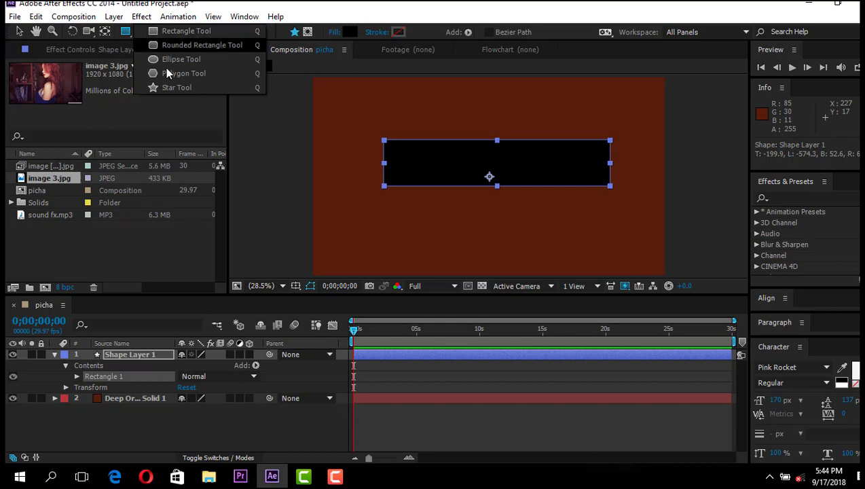
pyautogui.click(152, 48)
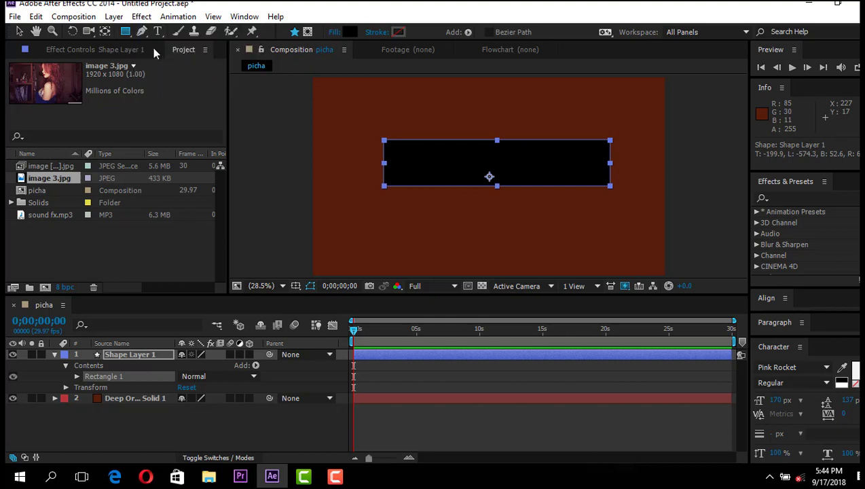
pyautogui.moveTo(332, 118); pyautogui.dragTo(413, 195)
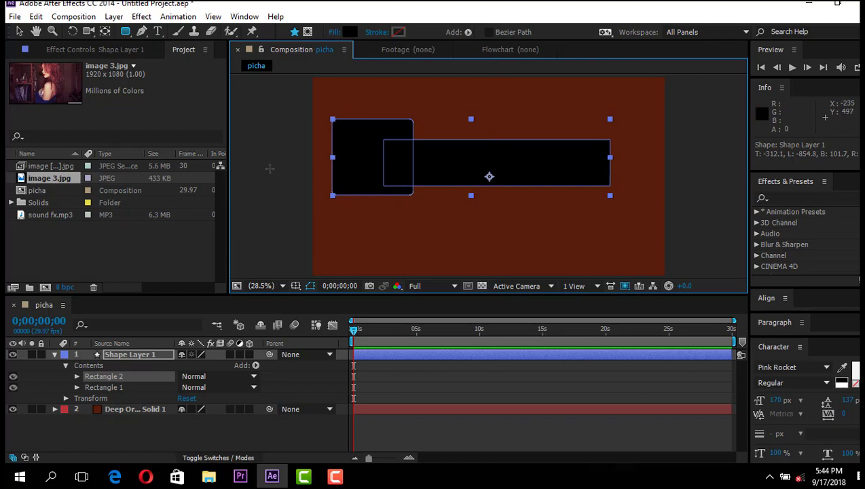
pyautogui.hotkey('ctrl', 'z')
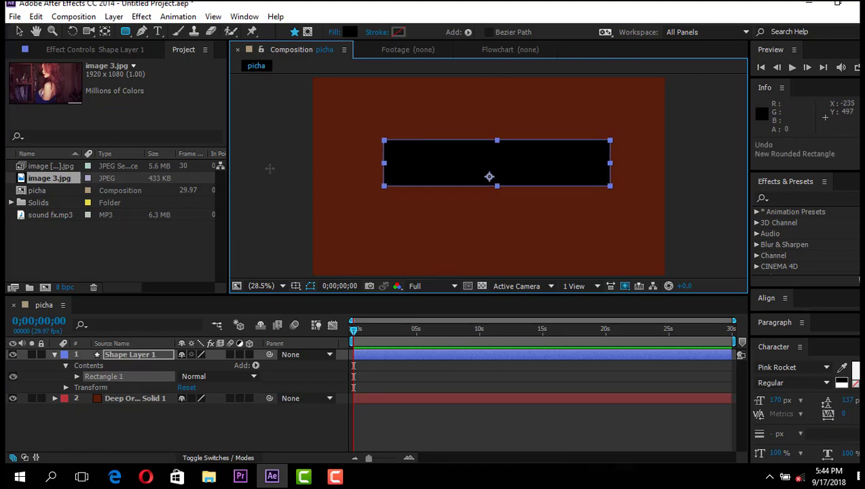
# Try drawing a circle with the Ellipse tool over the black rectangle's left end, and undo it
pyautogui.moveTo(124, 36); pyautogui.dragTo(163, 59)
pyautogui.moveTo(385, 150); pyautogui.dragTo(431, 193)
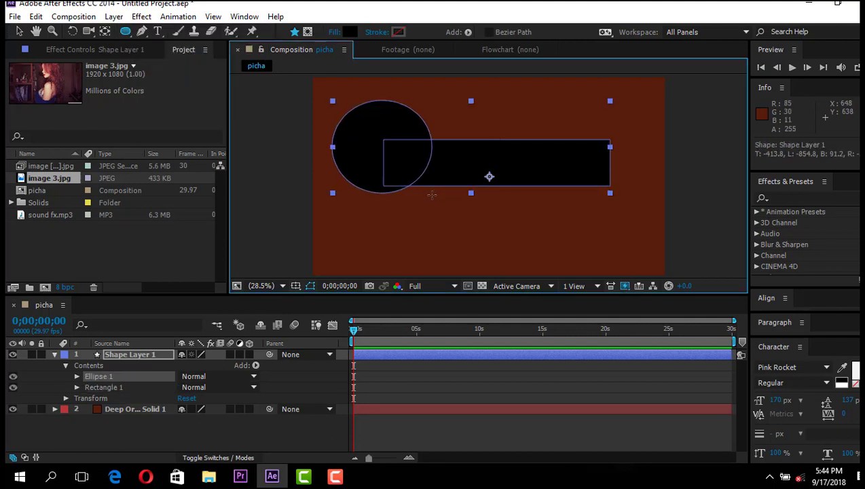
pyautogui.hotkey('ctrl', 'z')
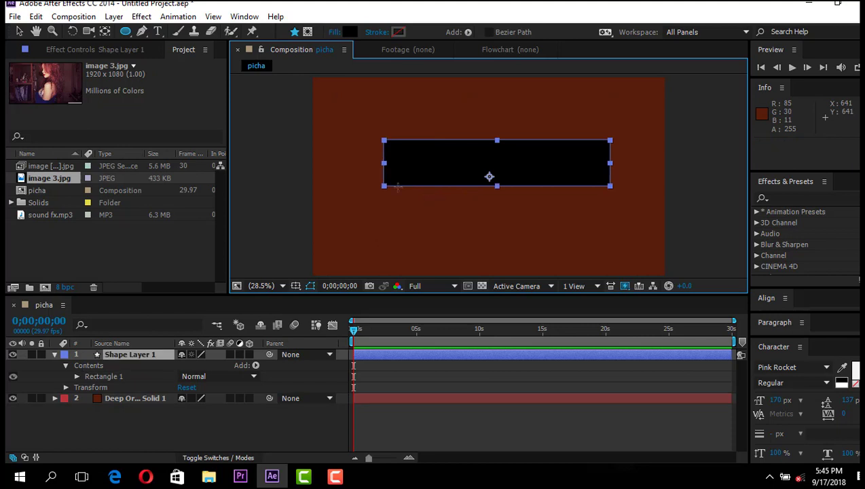
# Try drawing a polygon with the Polygon tool on the shape layer, and undo it
pyautogui.moveTo(123, 31); pyautogui.dragTo(172, 72)
pyautogui.moveTo(415, 151); pyautogui.dragTo(375, 150)
pyautogui.hotkey('ctrl', 'z')
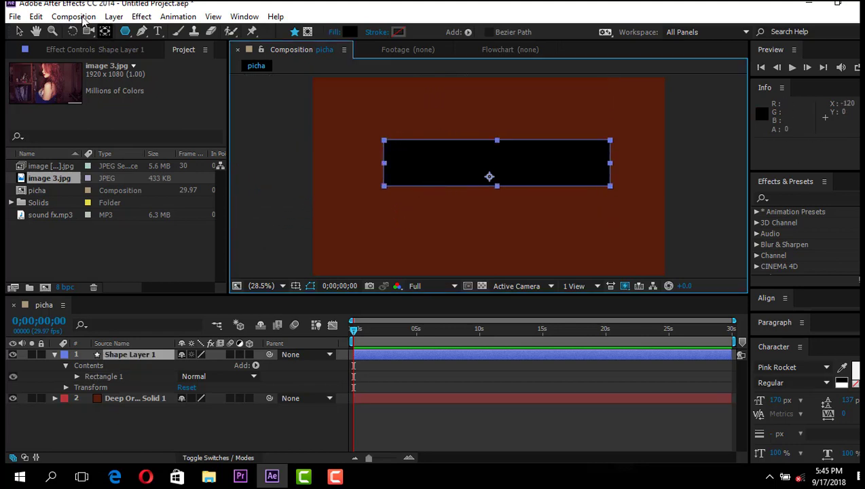
# Try drawing a large star at the composition's upper-left corner, undo it, and return to the Selection tool
pyautogui.click(125, 31)
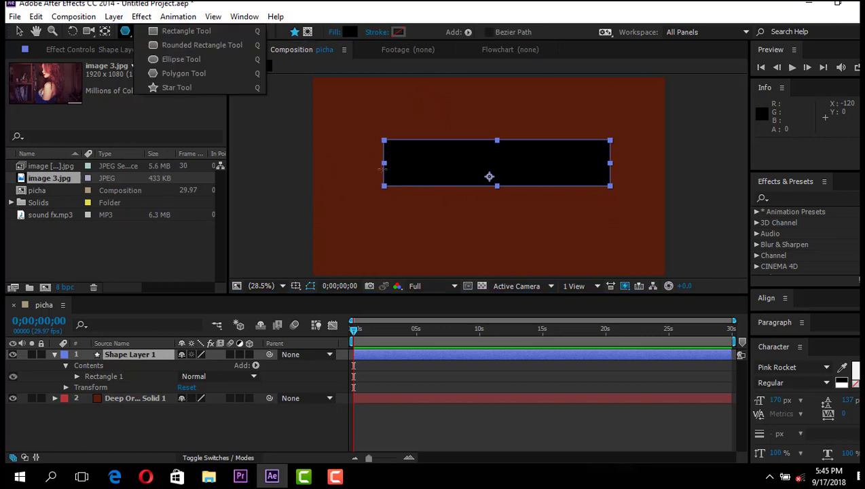
pyautogui.hotkey('ctrl', 'shift', 'z')
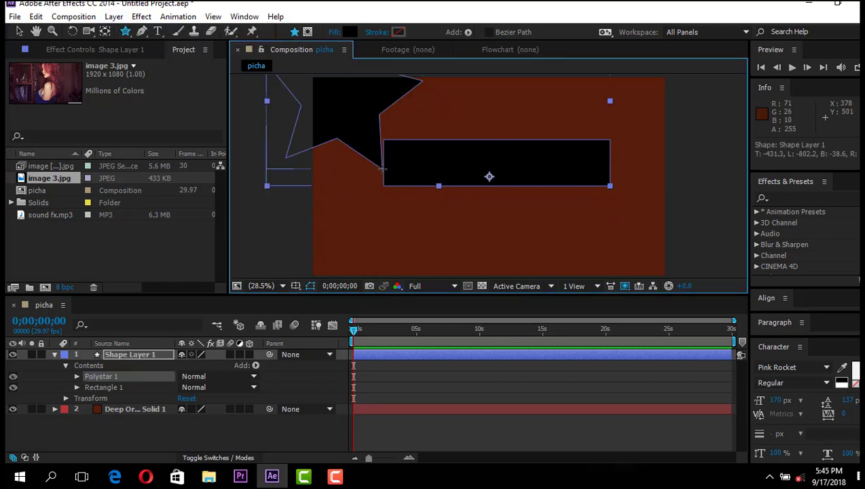
pyautogui.hotkey('ctrl', 'z')
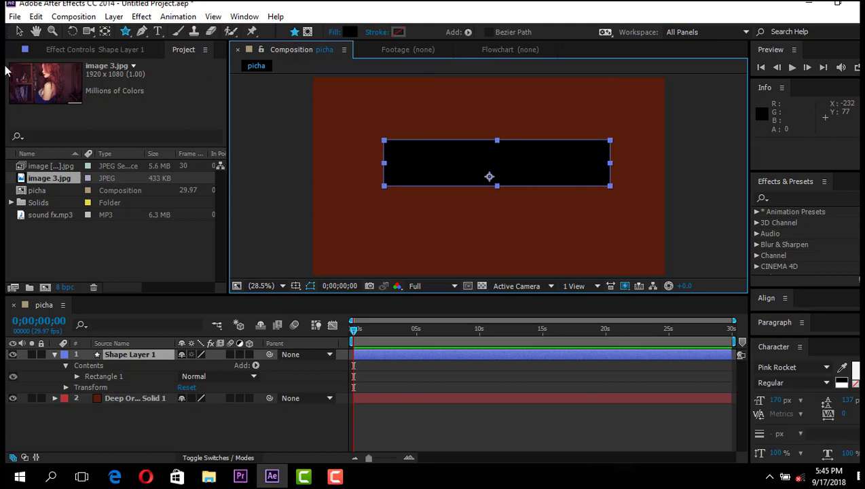
pyautogui.click(19, 31)
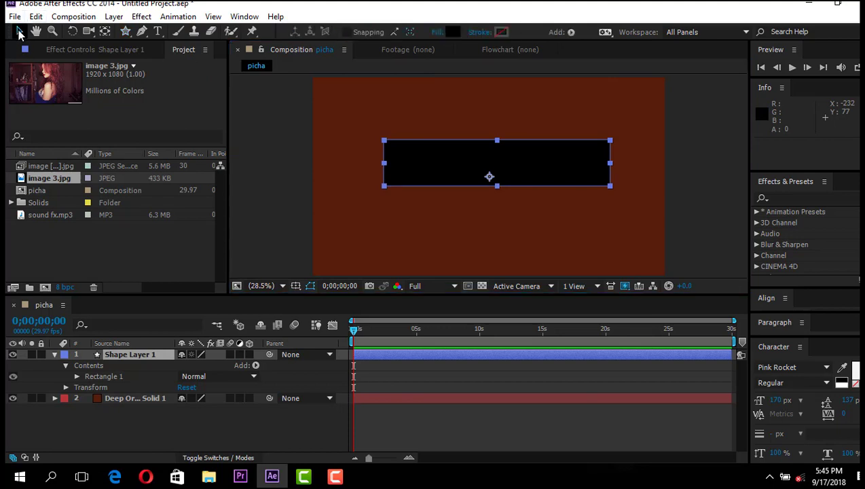
# Move the black rectangle's anchor point to the middle of its left edge with the Pan Behind tool, and return to the Selection tool
pyautogui.click(260, 175)
pyautogui.click(498, 157)
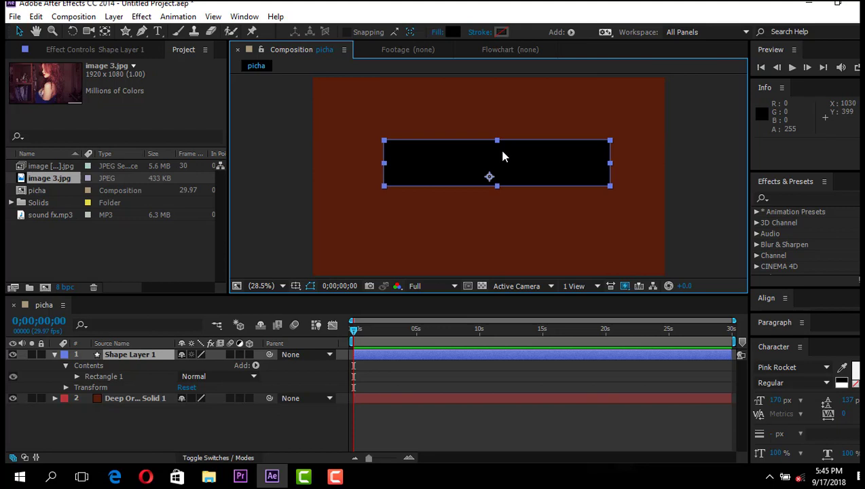
pyautogui.click(105, 32)
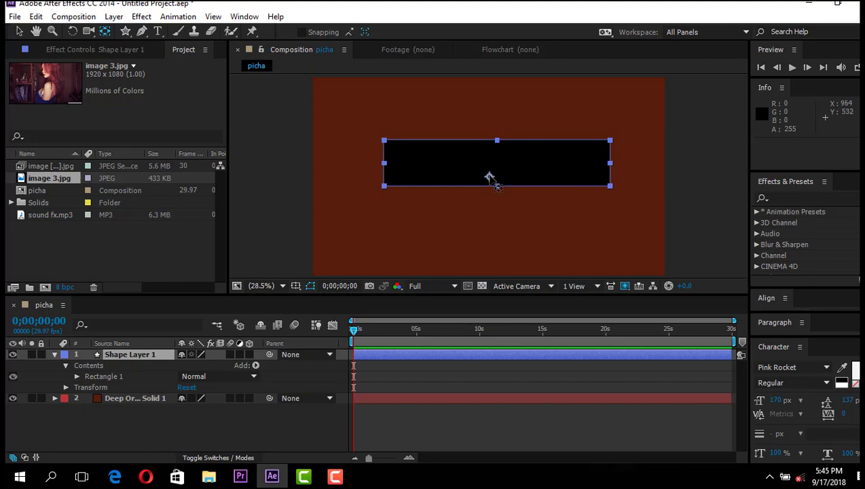
pyautogui.moveTo(486, 171); pyautogui.dragTo(383, 164)
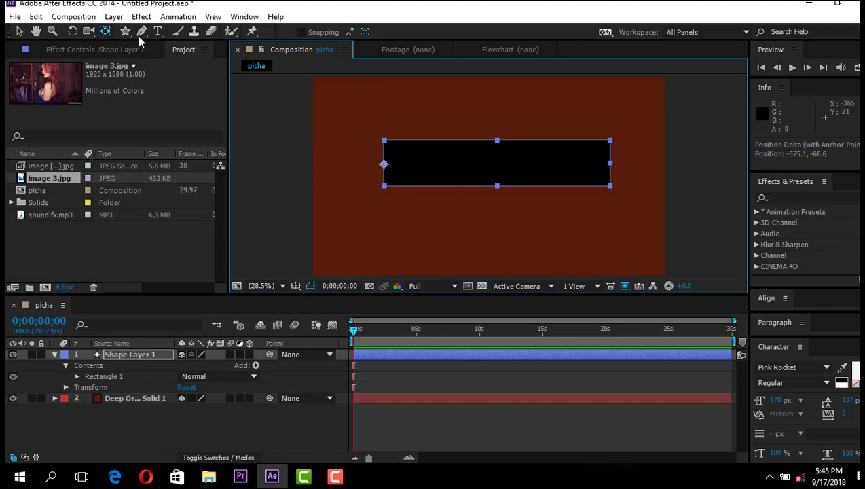
pyautogui.click(20, 31)
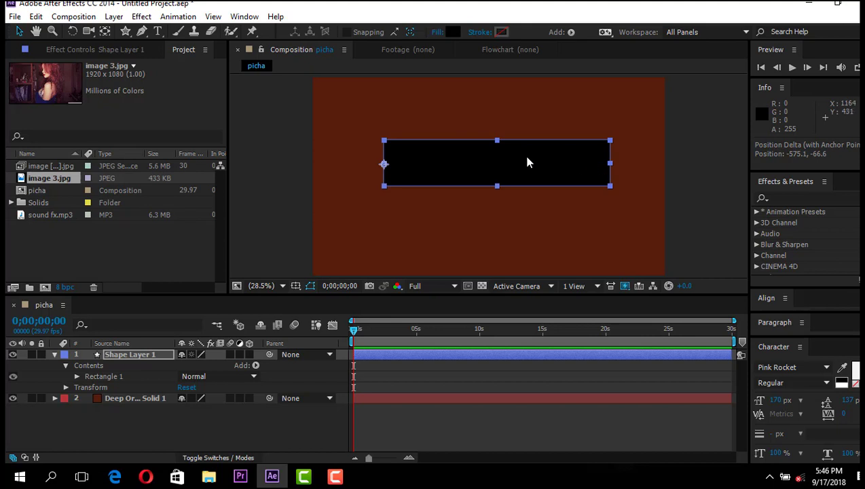
pyautogui.moveTo(373, 164); pyautogui.dragTo(376, 164)
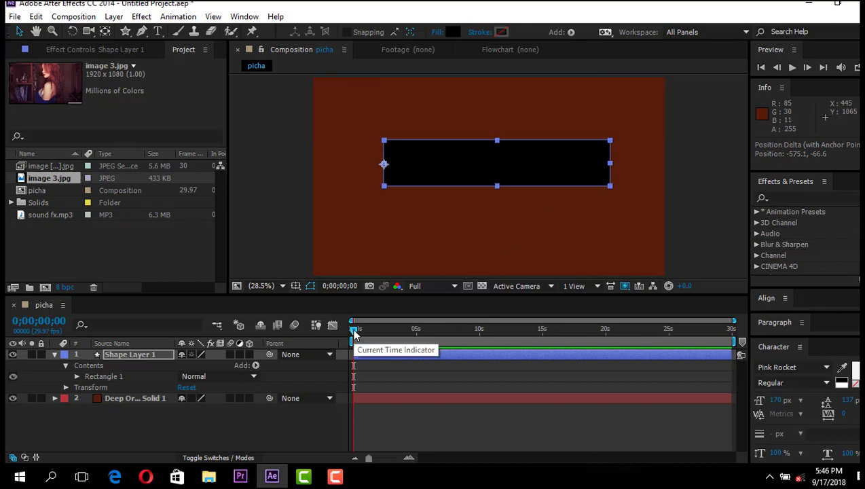
# Reveal Shape Layer 1's Position property alone, and expand its full set of Transform properties
pyautogui.click(55, 355)
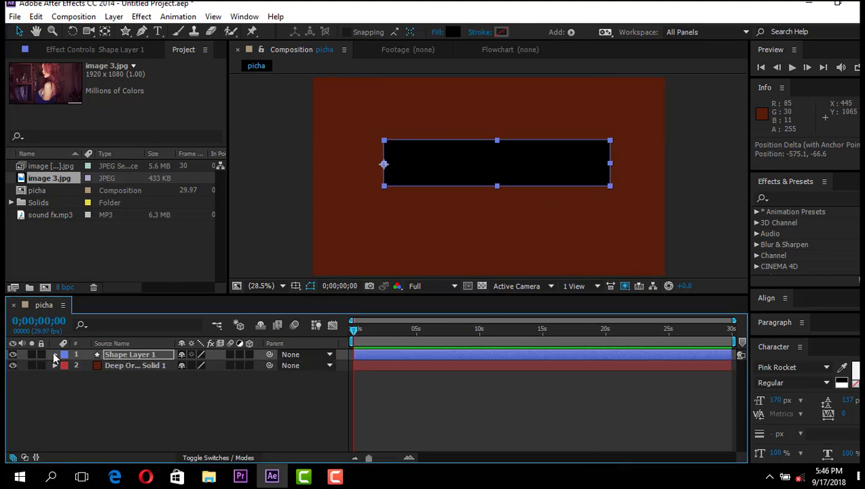
pyautogui.click(127, 358)
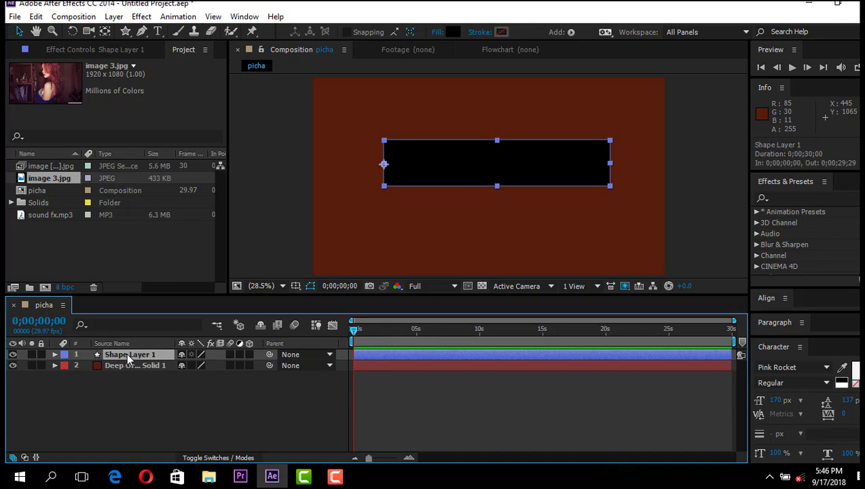
pyautogui.press('p')
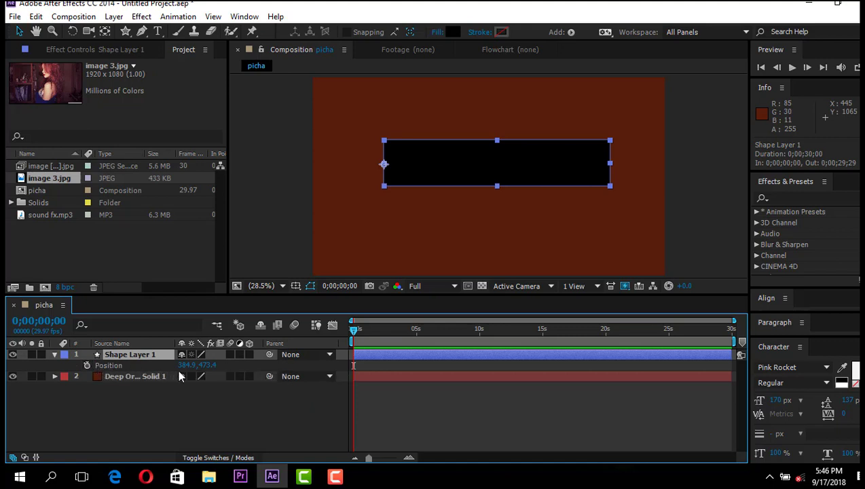
pyautogui.click(55, 355)
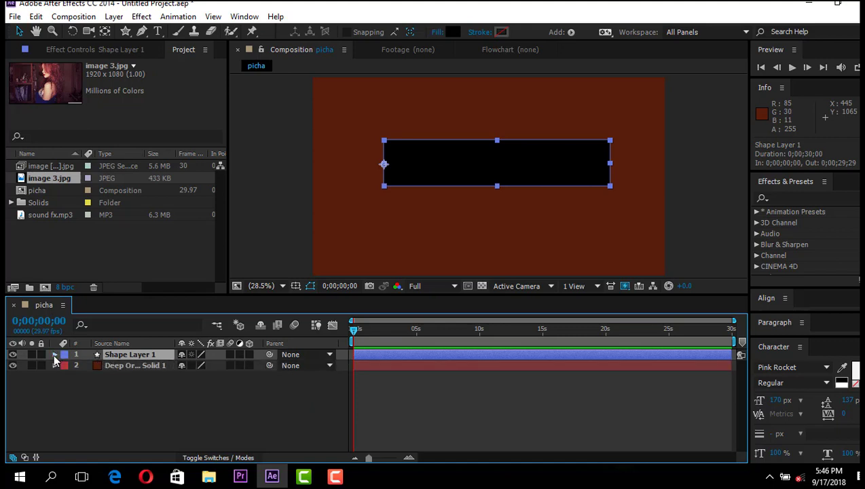
pyautogui.click(54, 354)
pyautogui.click(54, 355)
pyautogui.click(55, 354)
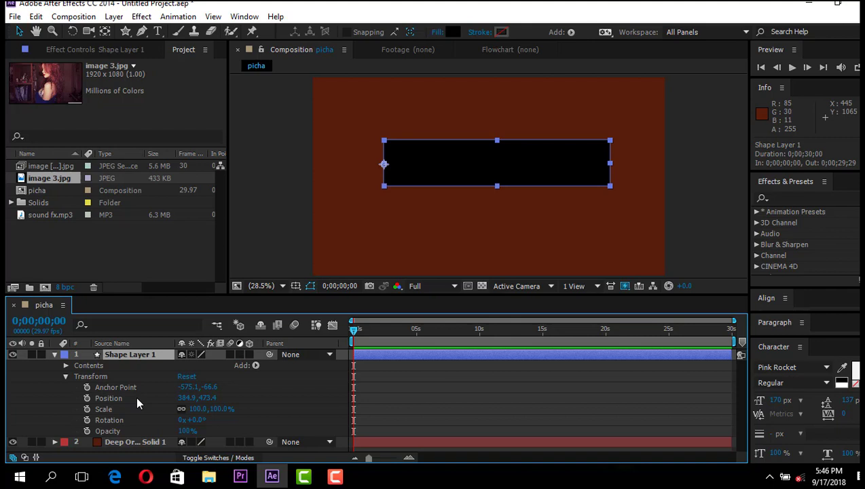
# Keyframe Shape Layer 1's Position at the start, and set X to -1312.1 at 0;00;04;27 to move the rectangle off the composition's left side
pyautogui.click(88, 398)
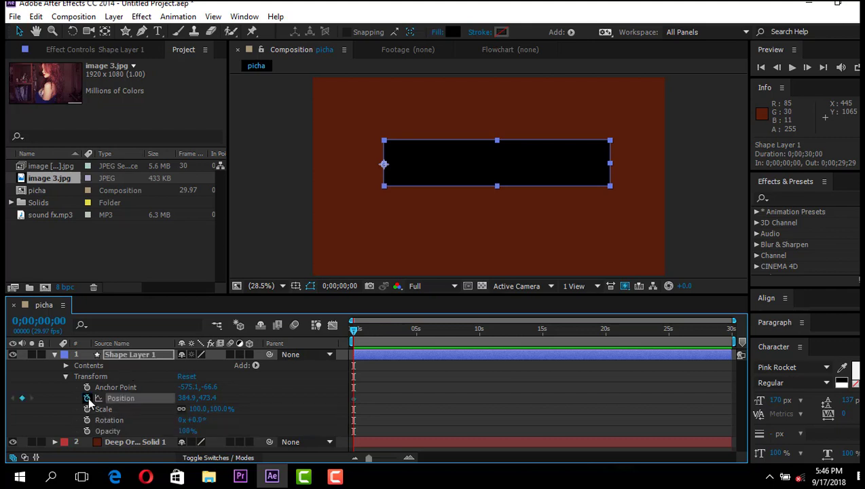
pyautogui.click(87, 397)
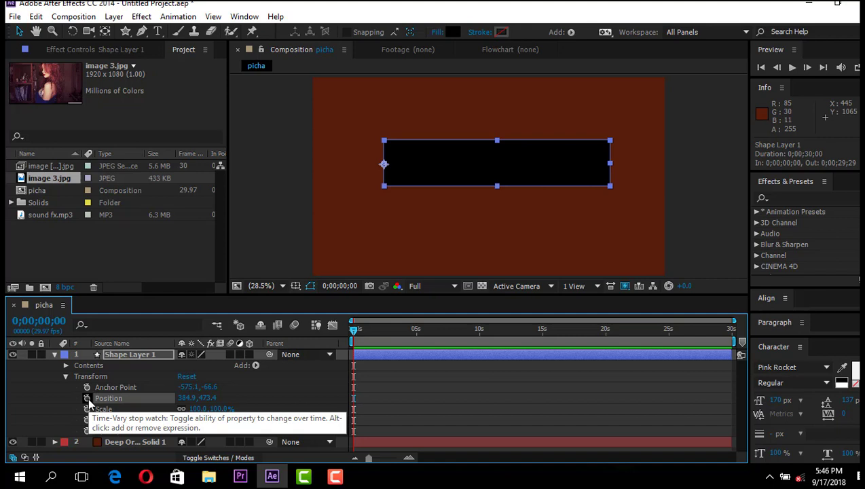
pyautogui.click(88, 401)
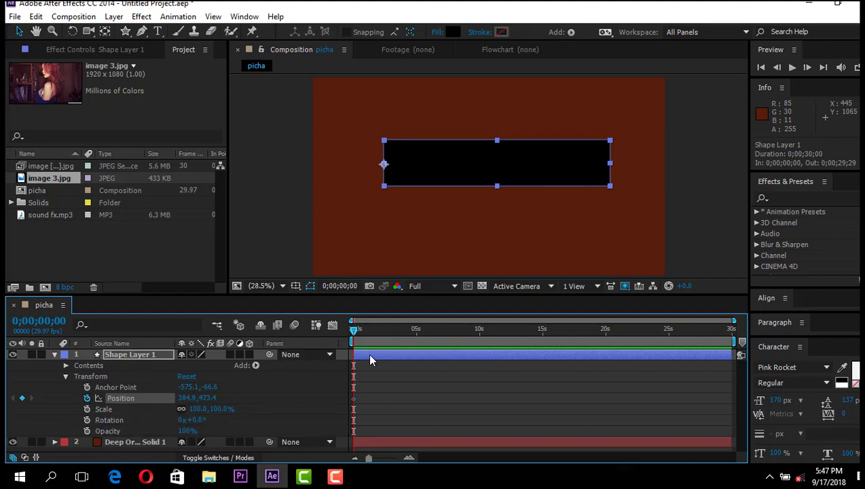
pyautogui.moveTo(353, 331); pyautogui.dragTo(415, 331)
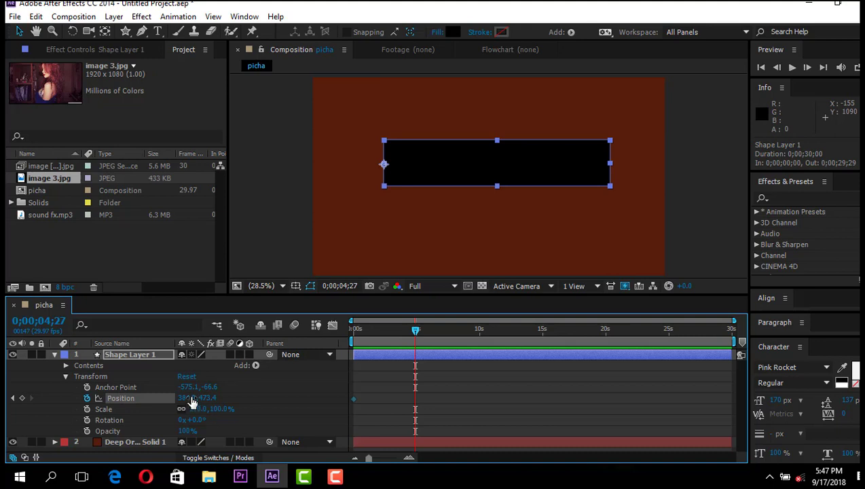
pyautogui.moveTo(193, 401); pyautogui.dragTo(109, 400)
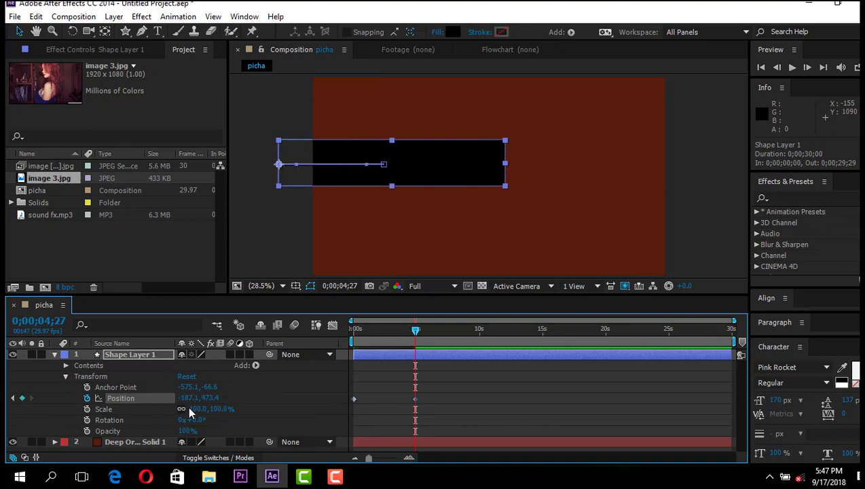
pyautogui.moveTo(190, 398); pyautogui.dragTo(7, 389)
pyautogui.moveTo(197, 404); pyautogui.dragTo(116, 400)
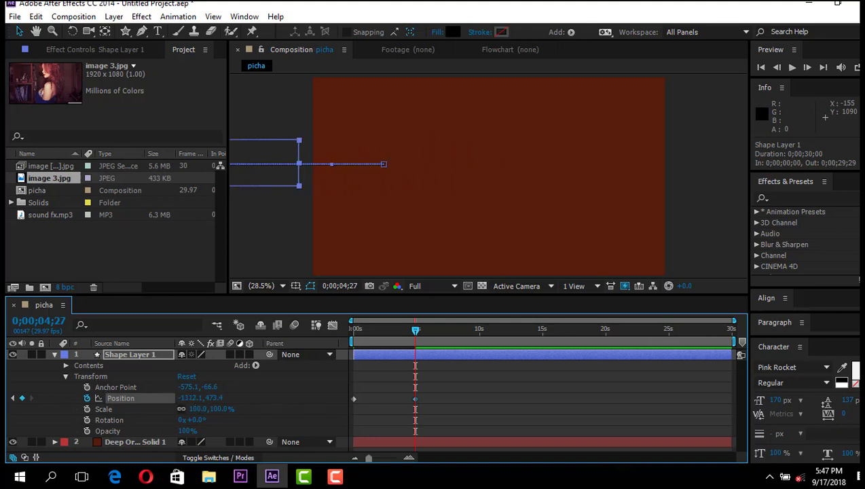
# Swap the two Position keyframes so the on-screen one sits at 0;00;03;29 and the off-screen one at the start, and preview the animation
pyautogui.moveTo(414, 329); pyautogui.dragTo(322, 348)
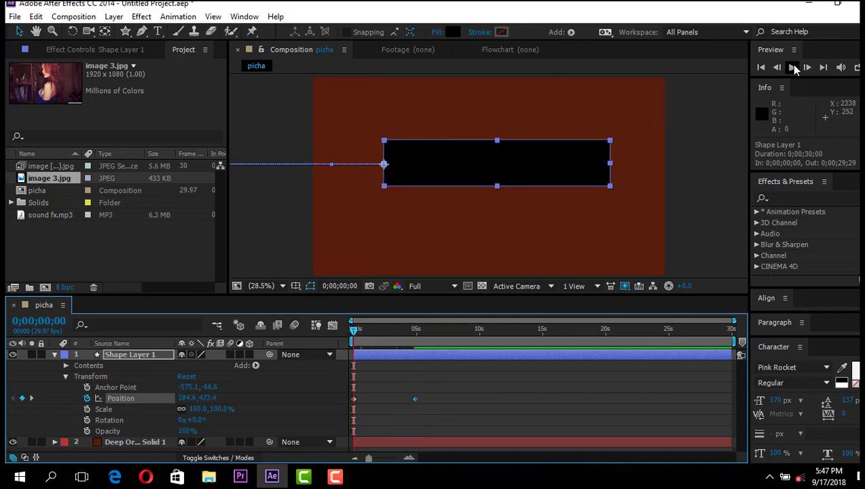
pyautogui.moveTo(353, 398)
pyautogui.mouseDown()
pyautogui.moveTo(427, 399)
pyautogui.moveTo(355, 400)
pyautogui.mouseUp()
pyautogui.moveTo(426, 399); pyautogui.dragTo(402, 399)
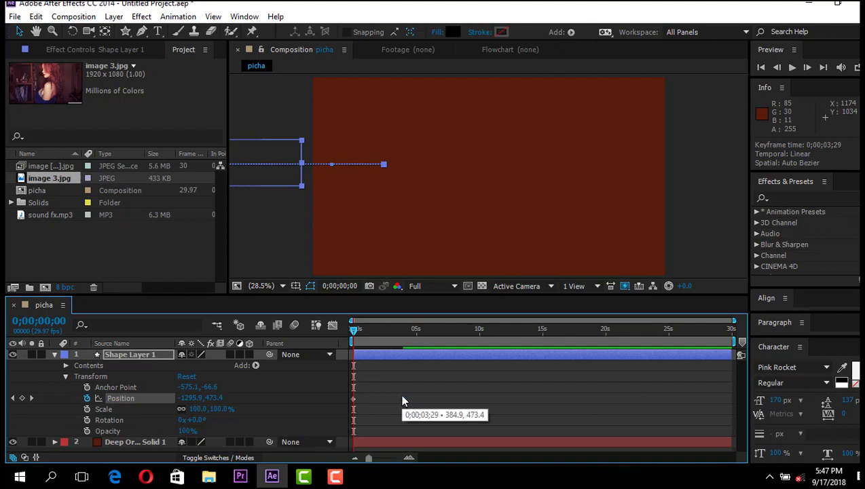
pyautogui.click(693, 175)
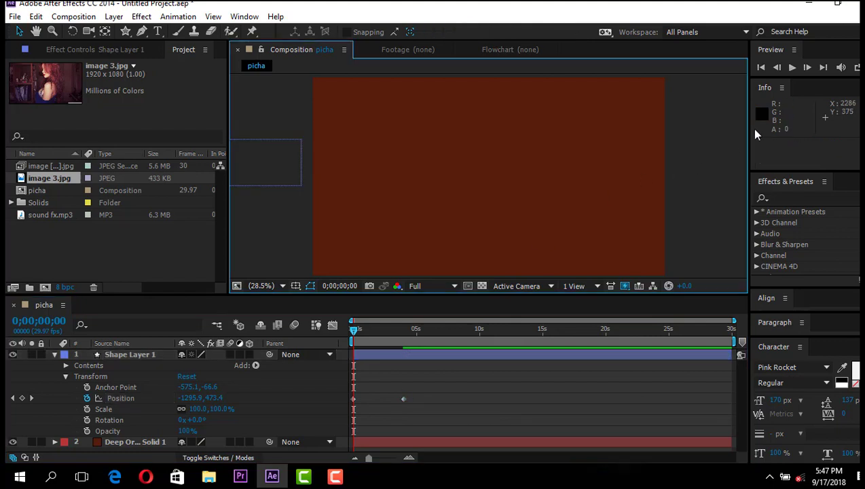
pyautogui.click(792, 68)
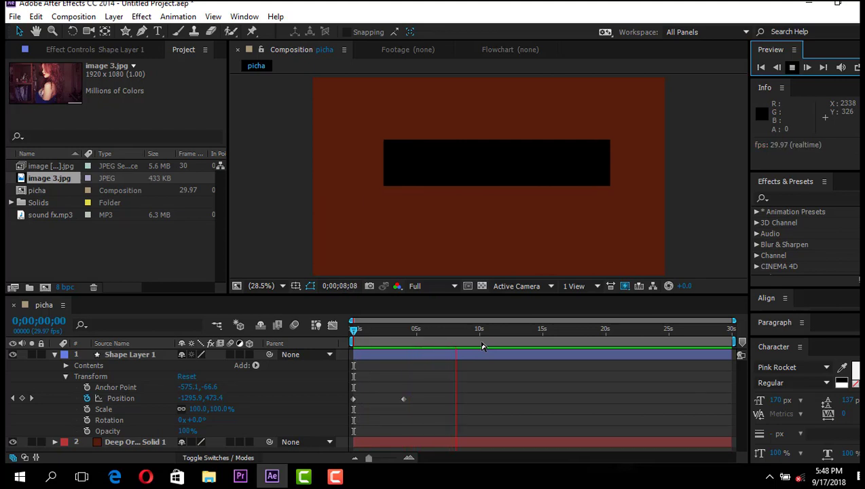
# Remove all Position keyframes from Shape Layer 1 by disabling its animation, and return the playhead to 0;00;00;00
pyautogui.click(87, 397)
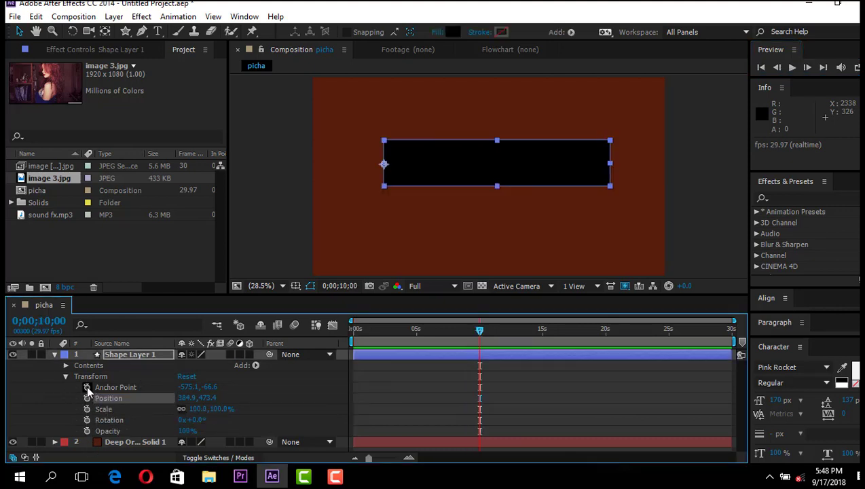
pyautogui.click(87, 398)
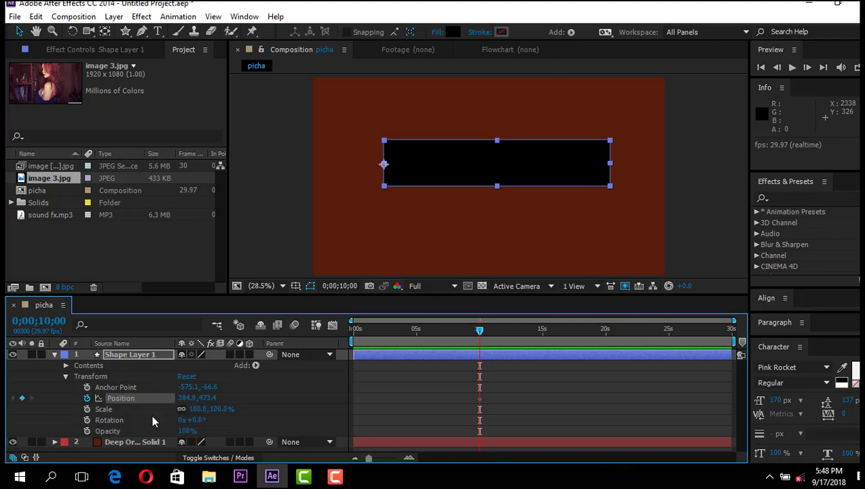
pyautogui.click(88, 398)
pyautogui.moveTo(481, 330)
pyautogui.mouseDown()
pyautogui.moveTo(396, 330)
pyautogui.moveTo(474, 331)
pyautogui.mouseUp()
pyautogui.press('Home')
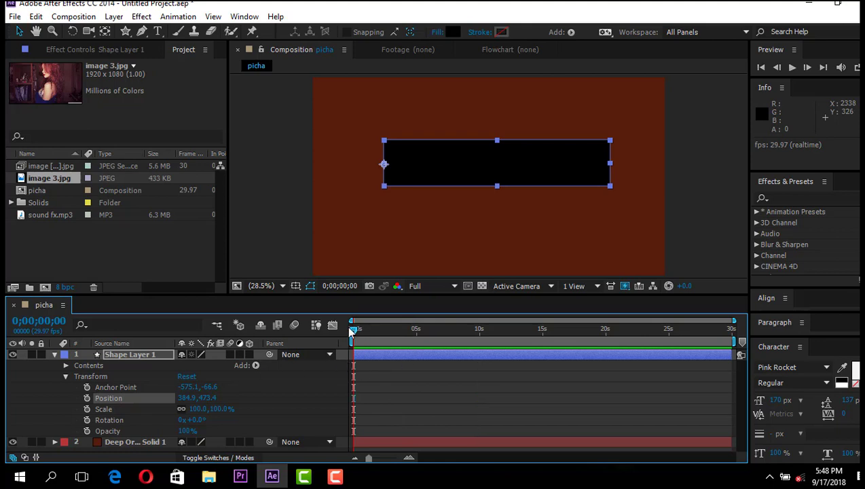
# Keyframe the rectangle's on-screen Position near 5 seconds, and set its X position to -1041.1 at 0;00;00;05
pyautogui.moveTo(353, 331)
pyautogui.mouseDown()
pyautogui.moveTo(414, 331)
pyautogui.moveTo(354, 330)
pyautogui.mouseUp()
pyautogui.click(87, 398)
pyautogui.moveTo(186, 398); pyautogui.dragTo(41, 398)
pyautogui.moveTo(190, 399); pyautogui.dragTo(49, 418)
pyautogui.moveTo(194, 401); pyautogui.dragTo(8, 406)
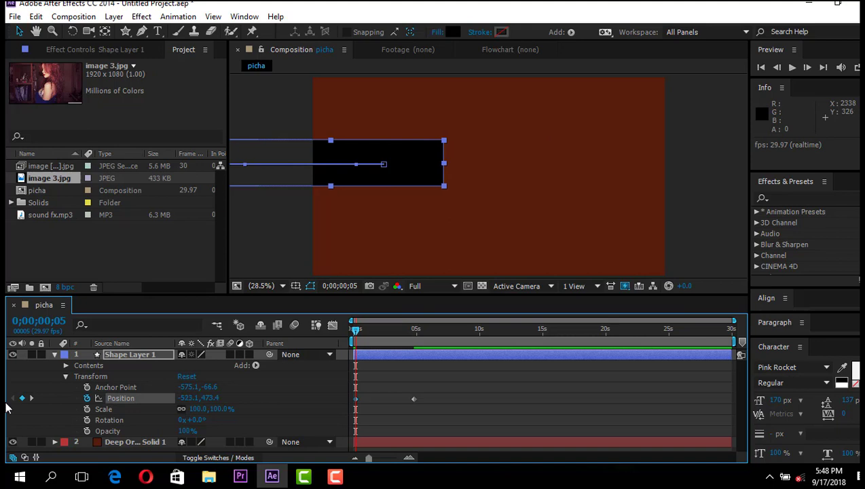
pyautogui.moveTo(197, 405); pyautogui.dragTo(28, 406)
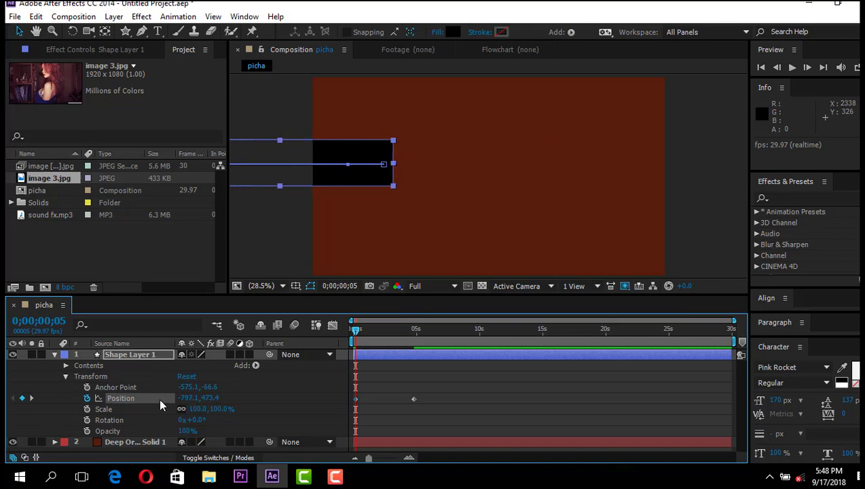
pyautogui.moveTo(185, 400); pyautogui.dragTo(82, 403)
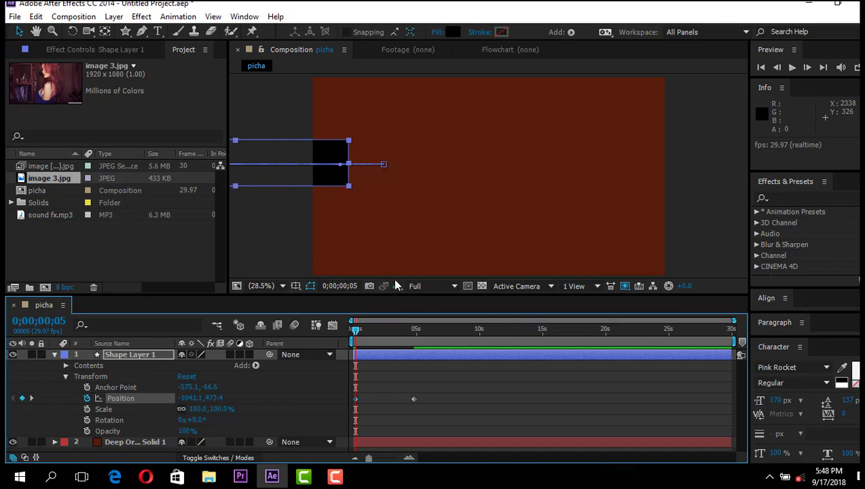
# Preview the rectangle's slide-in animation, stop it just past the second keyframe, and deselect the layer
pyautogui.press('space')
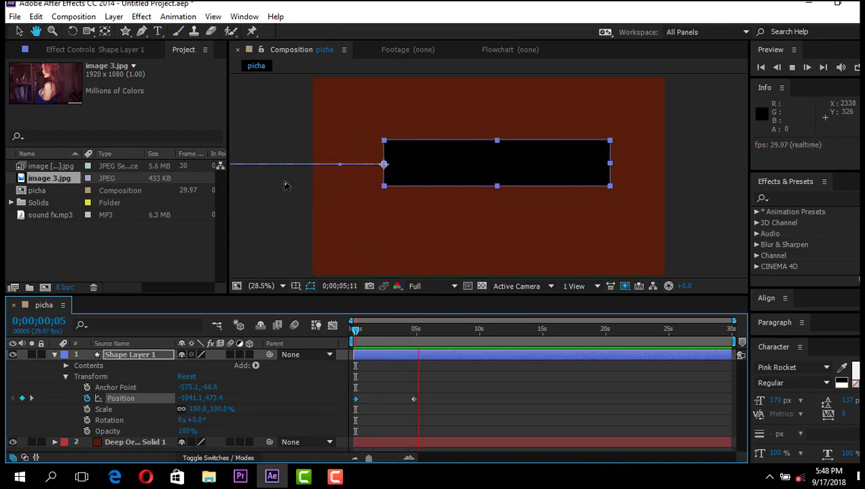
pyautogui.press('space')
pyautogui.click(718, 226)
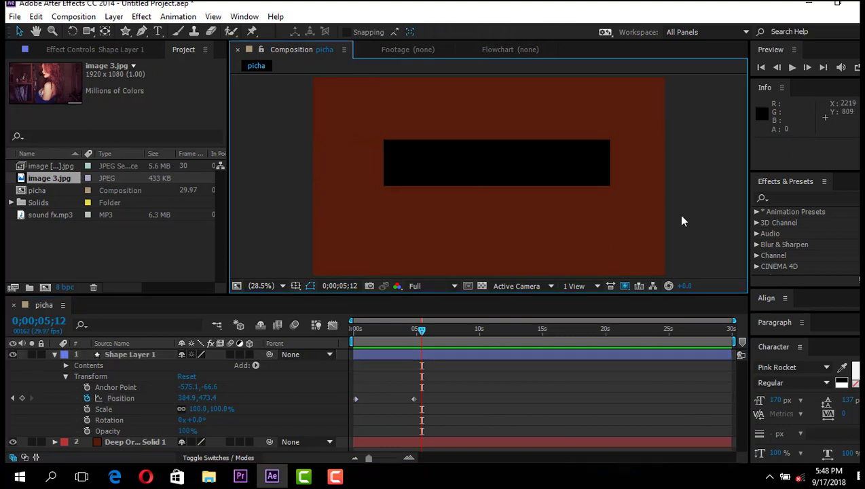
# Apply Easy Ease to both Position keyframes of Shape Layer 1 and open the Graph Editor
pyautogui.click(454, 168)
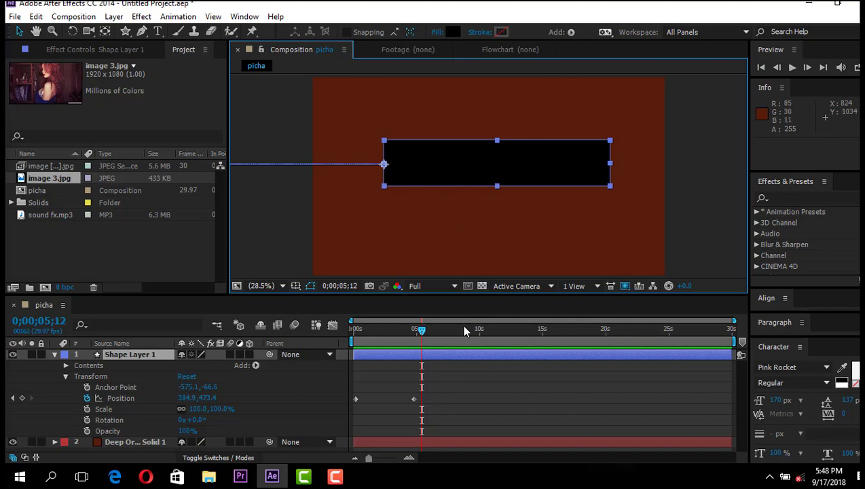
pyautogui.moveTo(444, 394); pyautogui.dragTo(403, 411)
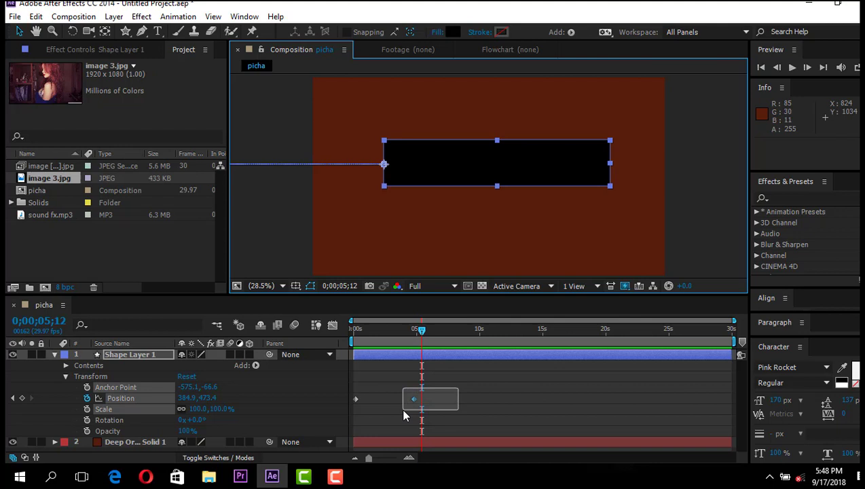
pyautogui.moveTo(403, 410); pyautogui.dragTo(345, 415)
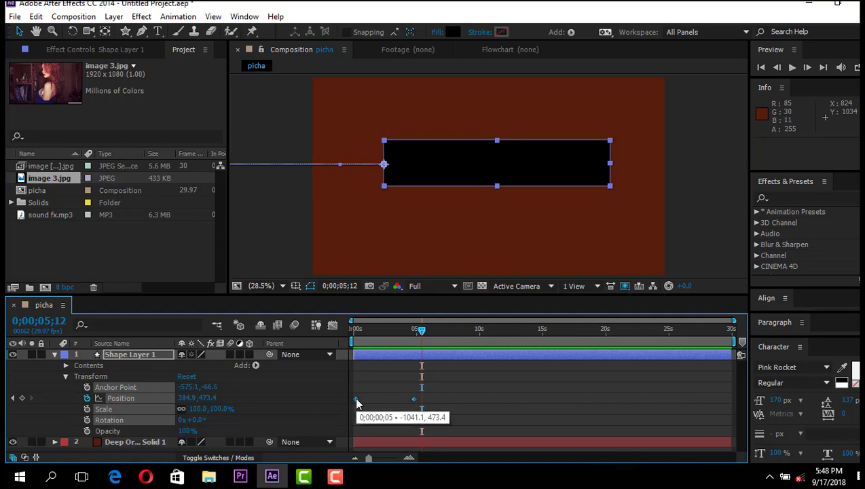
pyautogui.rightClick(356, 399)
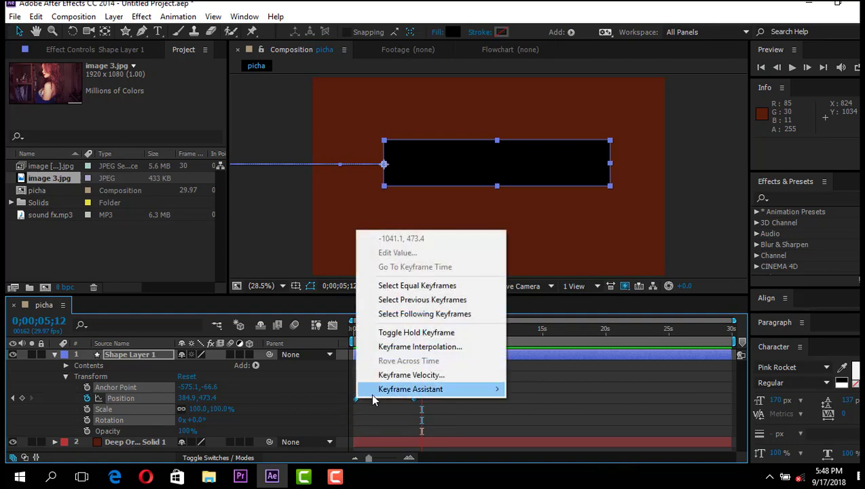
pyautogui.moveTo(373, 397)
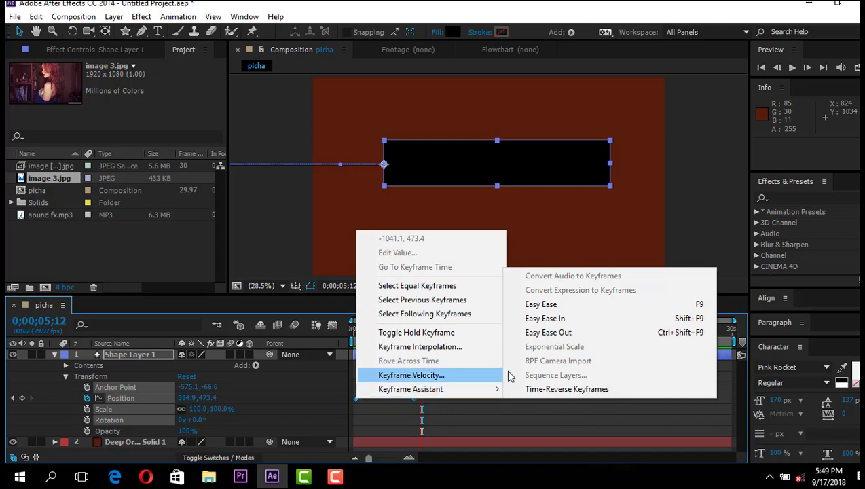
pyautogui.click(553, 309)
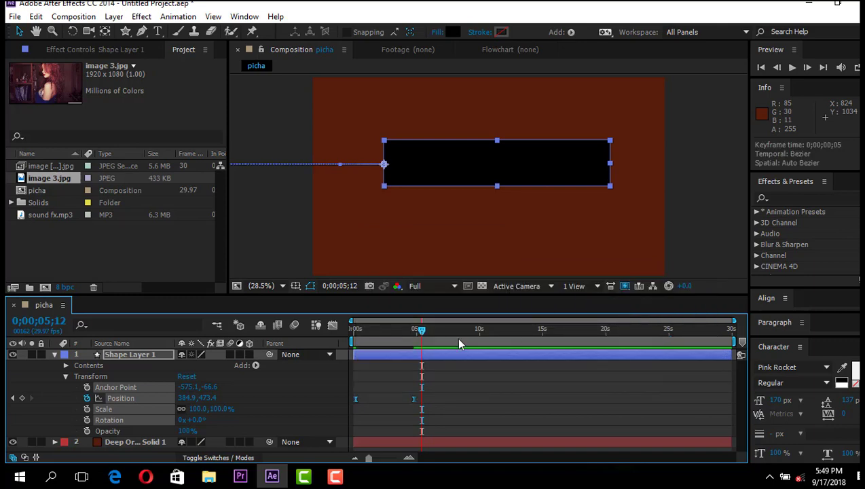
pyautogui.click(333, 326)
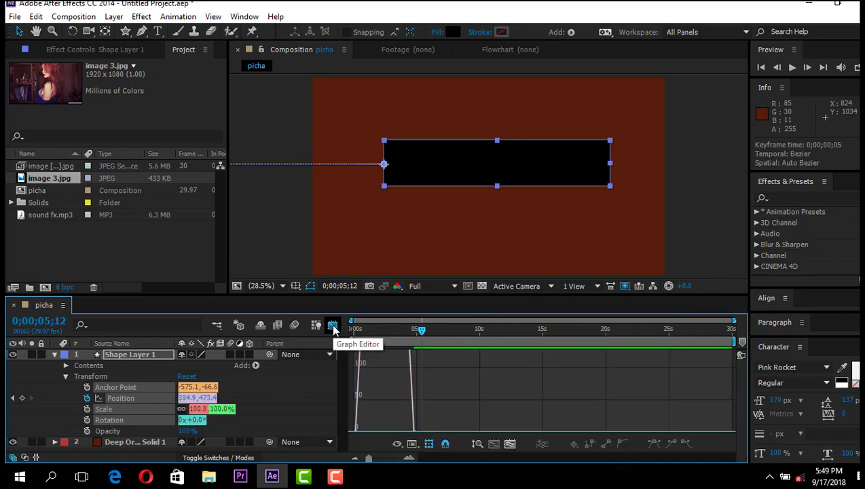
# Fit the Position curve to the Graph Editor view and set the graph type to Edit Speed Graph
pyautogui.click(508, 445)
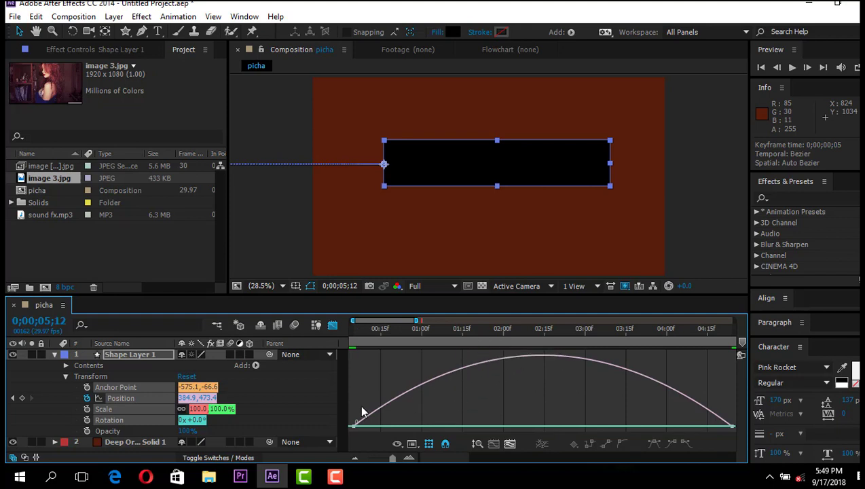
pyautogui.click(412, 443)
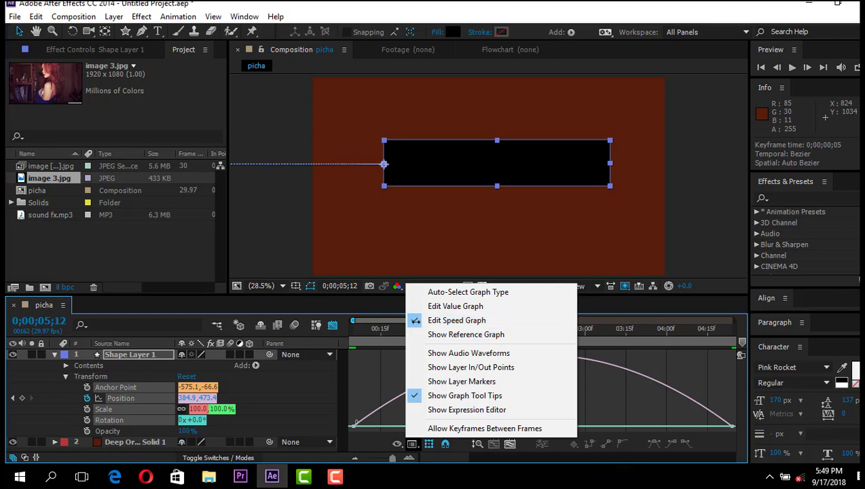
pyautogui.click(414, 320)
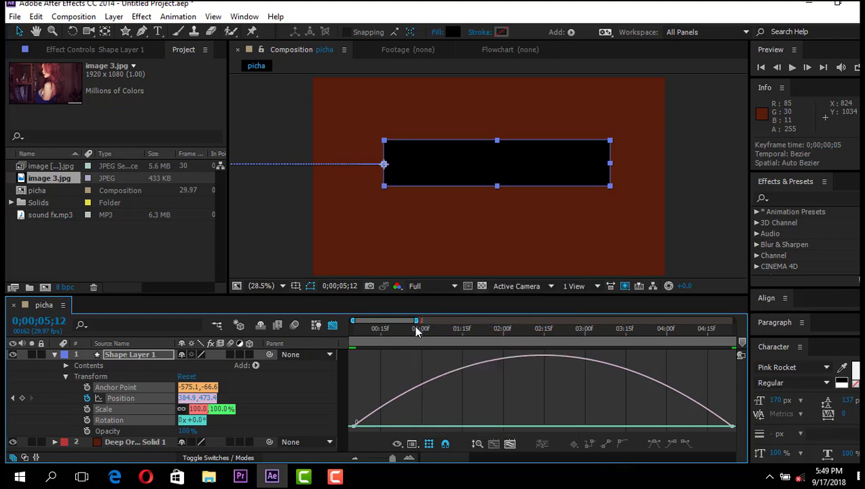
pyautogui.click(413, 443)
pyautogui.click(412, 443)
pyautogui.click(412, 444)
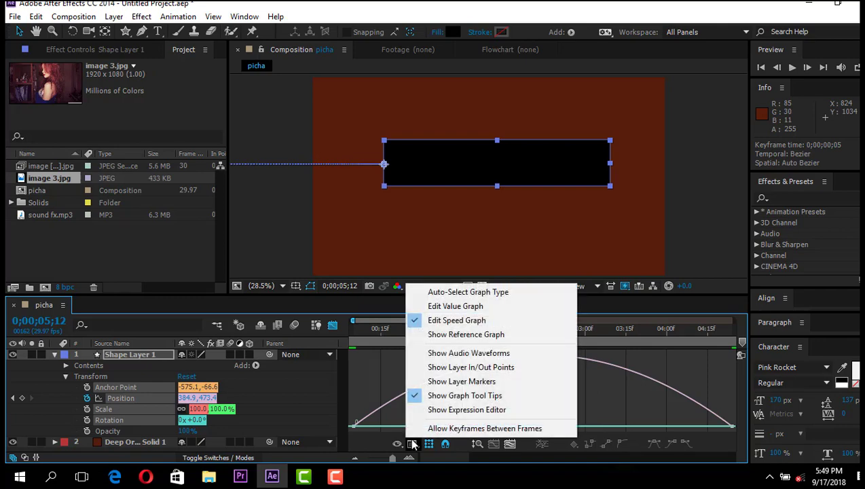
pyautogui.click(601, 392)
pyautogui.moveTo(444, 378)
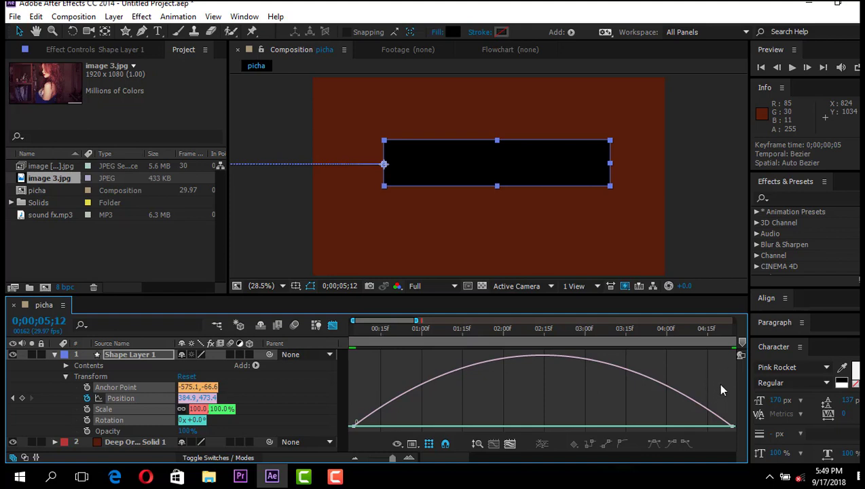
# Stretch the easing handles of both Position keyframes toward each other in the speed graph to form a sharp speed peak
pyautogui.moveTo(732, 428); pyautogui.dragTo(752, 448)
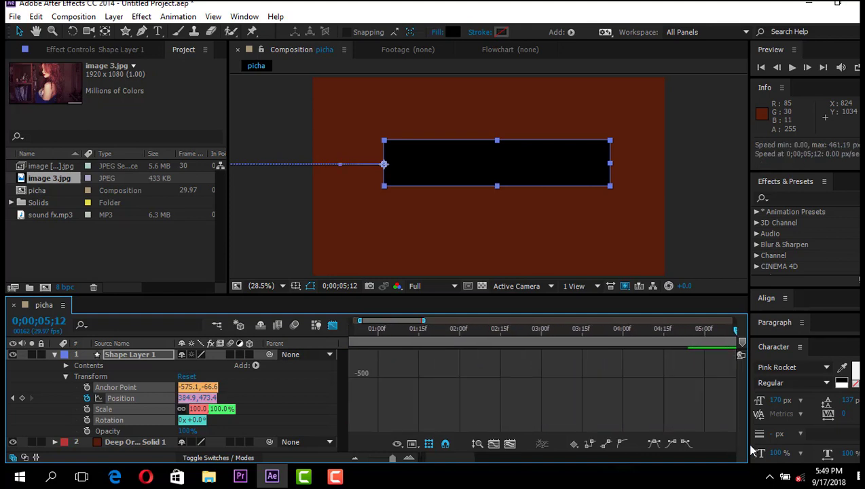
pyautogui.click(510, 443)
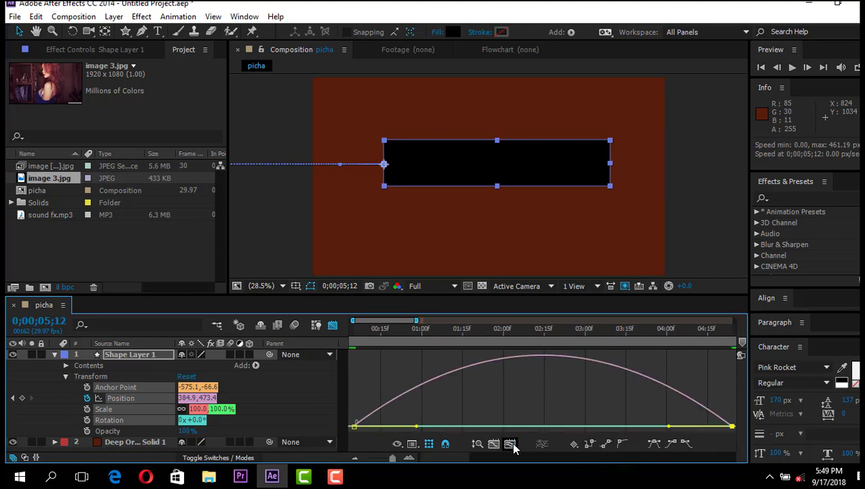
pyautogui.moveTo(693, 432)
pyautogui.moveTo(669, 426); pyautogui.dragTo(513, 427)
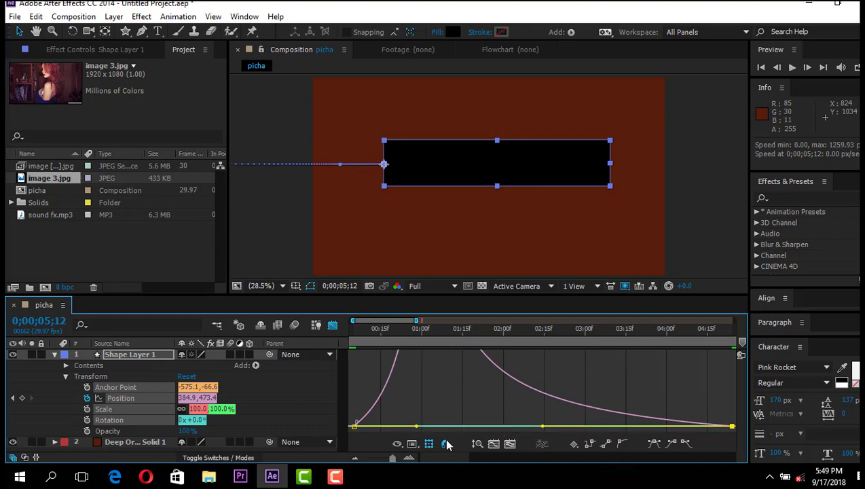
pyautogui.moveTo(418, 429); pyautogui.dragTo(399, 421)
pyautogui.click(408, 428)
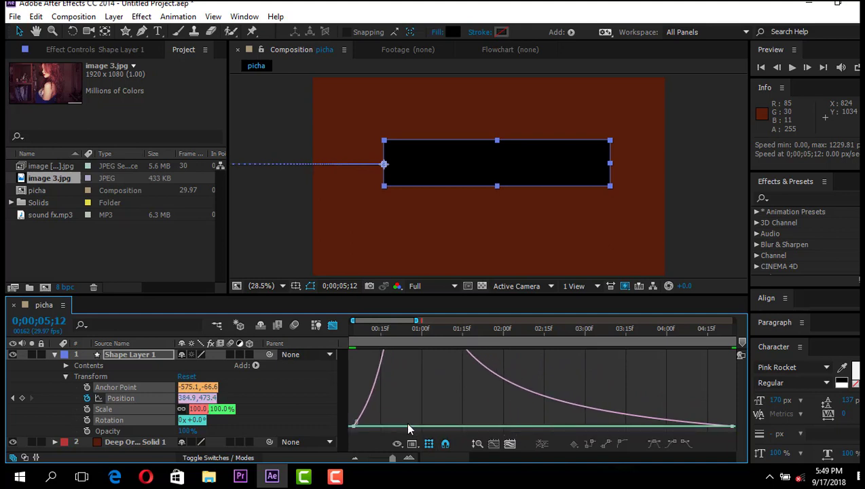
pyautogui.moveTo(349, 365); pyautogui.dragTo(373, 422)
pyautogui.moveTo(401, 392); pyautogui.dragTo(530, 393)
# Close the Graph Editor, return the playhead to 0;00;00;00 and preview the re-eased slide-in
pyautogui.click(333, 327)
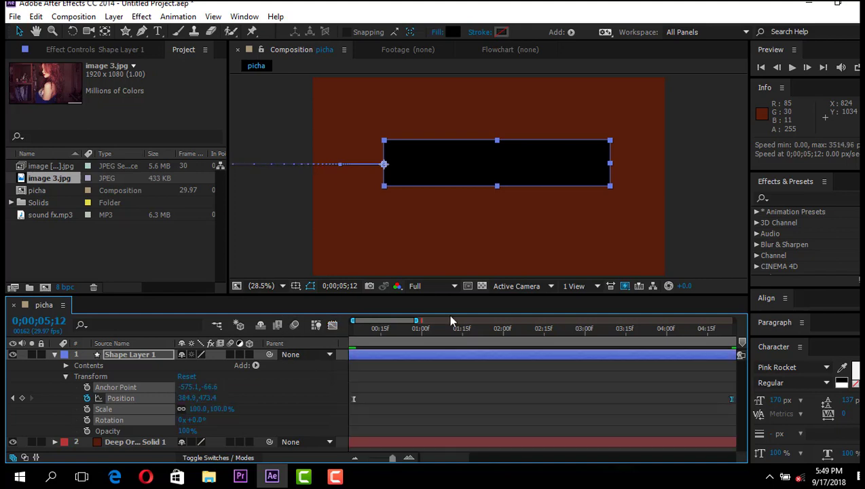
pyautogui.click(366, 330)
pyautogui.moveTo(361, 333); pyautogui.dragTo(338, 327)
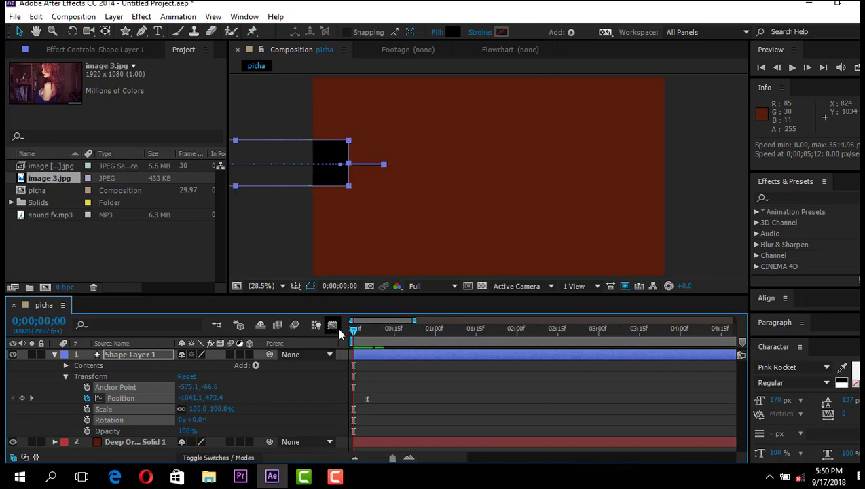
pyautogui.press('space')
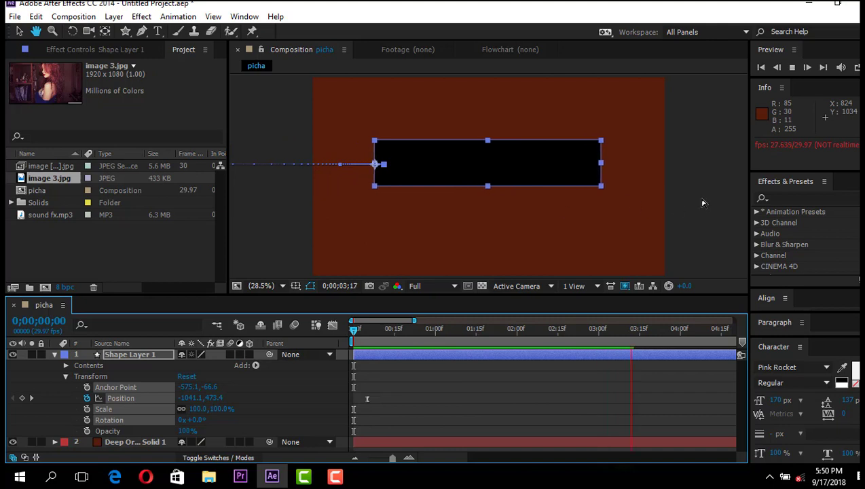
pyautogui.press('space')
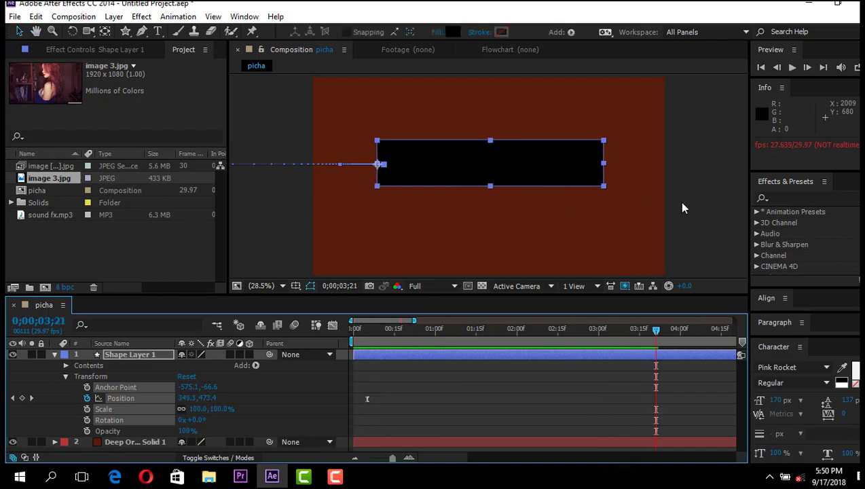
# Deselect the shape layer and replay the rectangle's animation from the beginning without its selection outline
pyautogui.click(710, 129)
pyautogui.press('pageup')
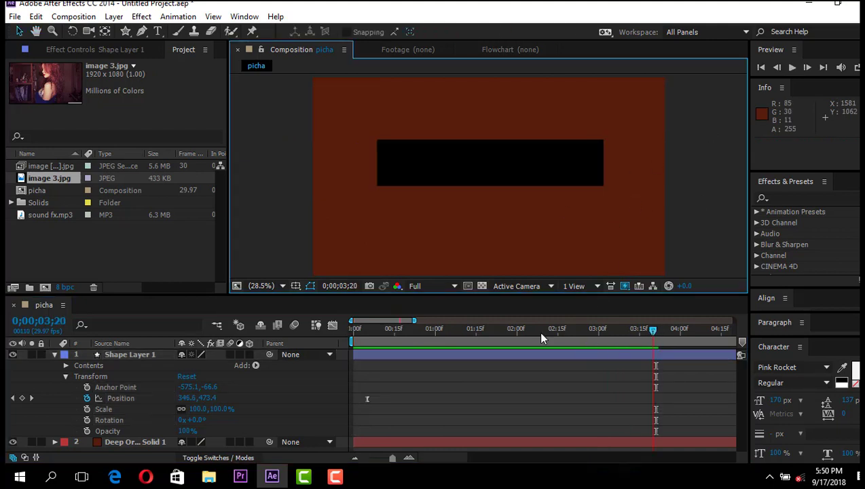
pyautogui.press('Home')
pyautogui.click(330, 371)
pyautogui.press('space')
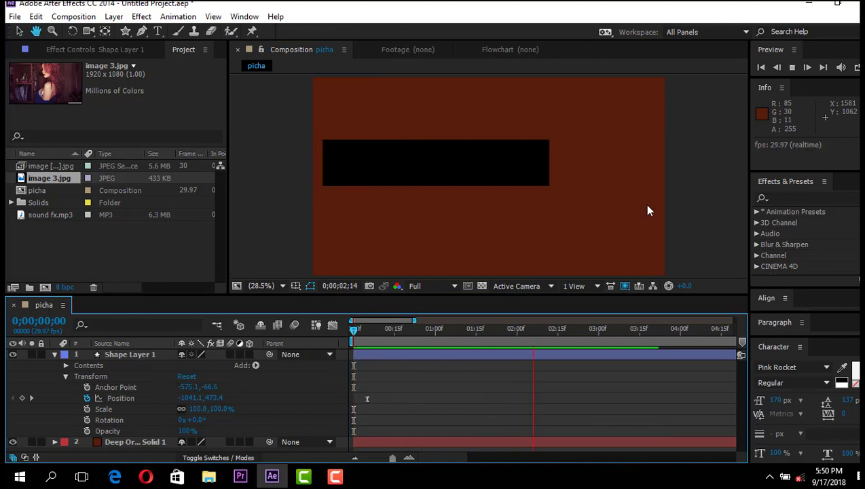
pyautogui.press('space')
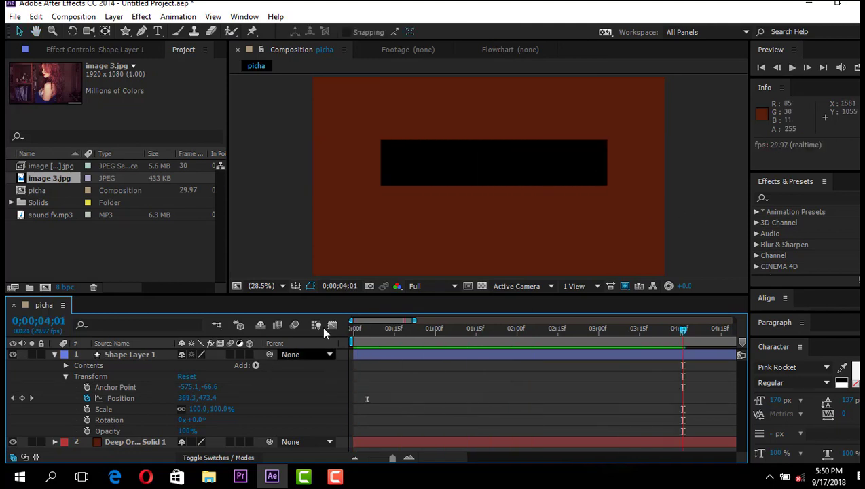
# Shorten the slide-in by moving the second Position keyframe of Shape Layer 1 to about 1.5 seconds
pyautogui.moveTo(392, 458); pyautogui.dragTo(359, 457)
pyautogui.moveTo(413, 399); pyautogui.dragTo(373, 398)
pyautogui.click(477, 397)
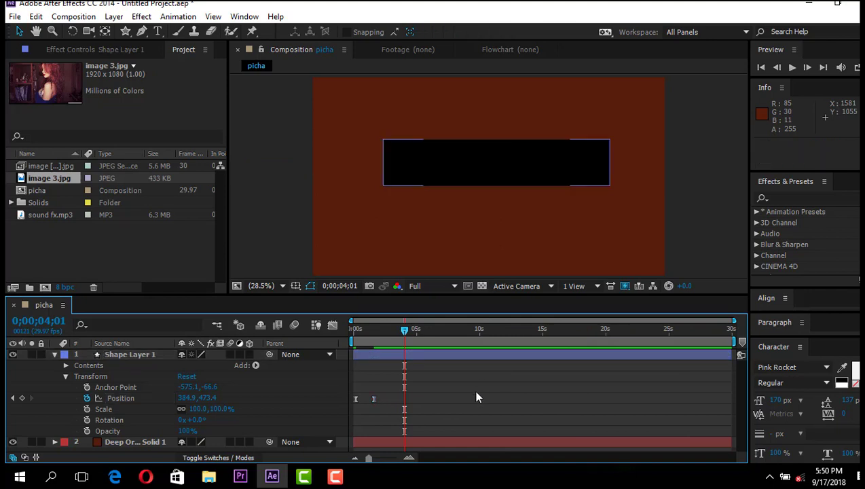
pyautogui.click(158, 31)
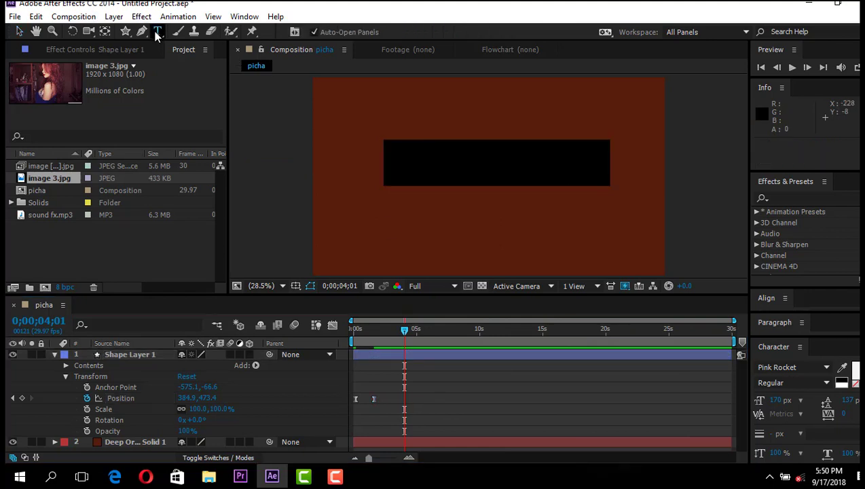
pyautogui.click(420, 161)
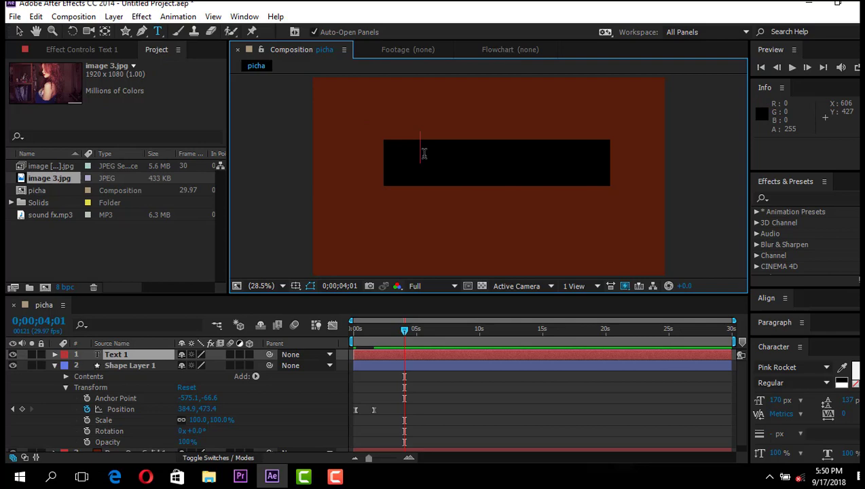
pyautogui.click(19, 31)
pyautogui.click(244, 221)
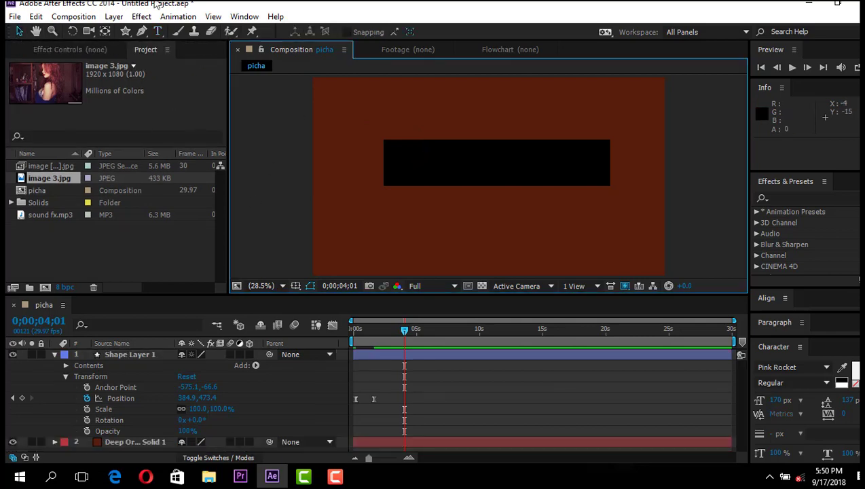
# Create a new text layer reading MWANAFUNZI and centre it on the black rectangle
pyautogui.click(113, 16)
pyautogui.moveTo(263, 15)
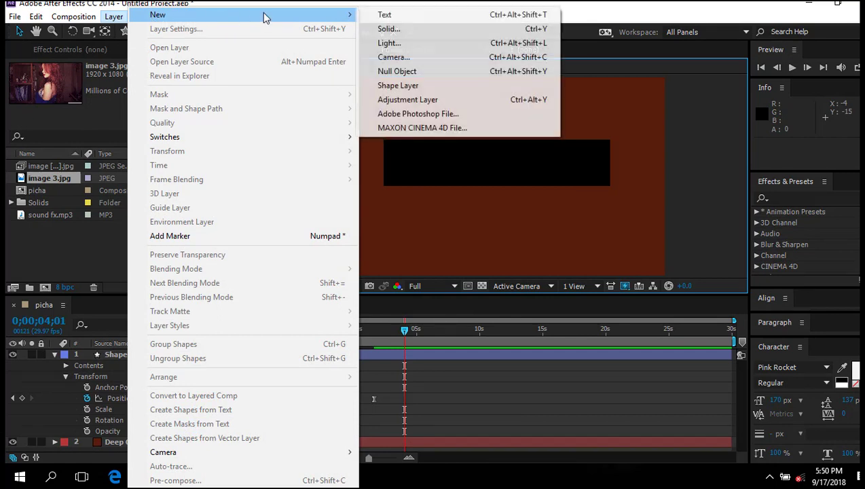
pyautogui.click(386, 14)
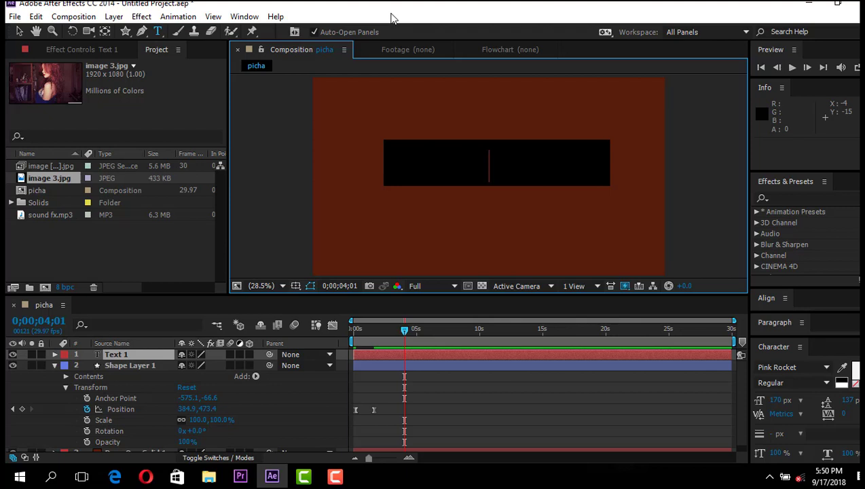
pyautogui.write('MWA')
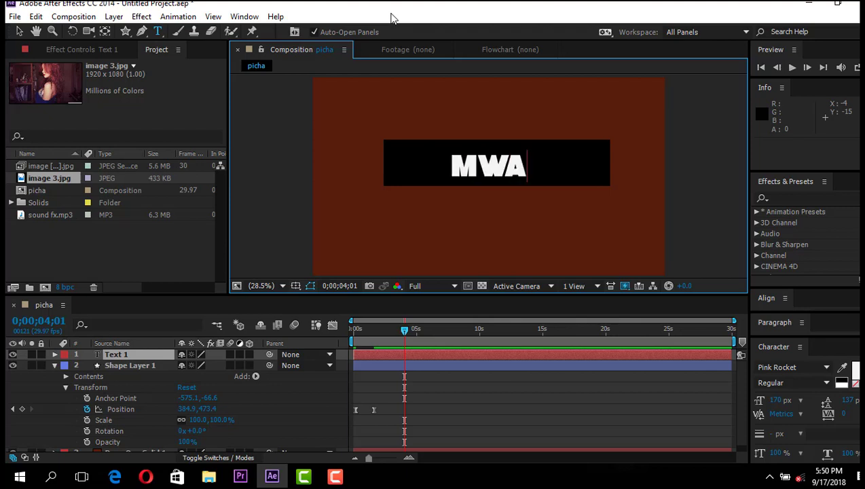
pyautogui.write('NAFU')
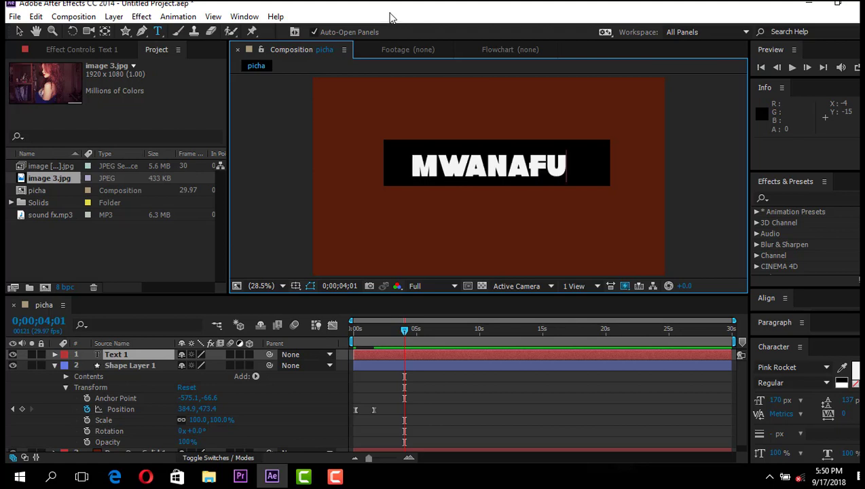
pyautogui.write('NZI')
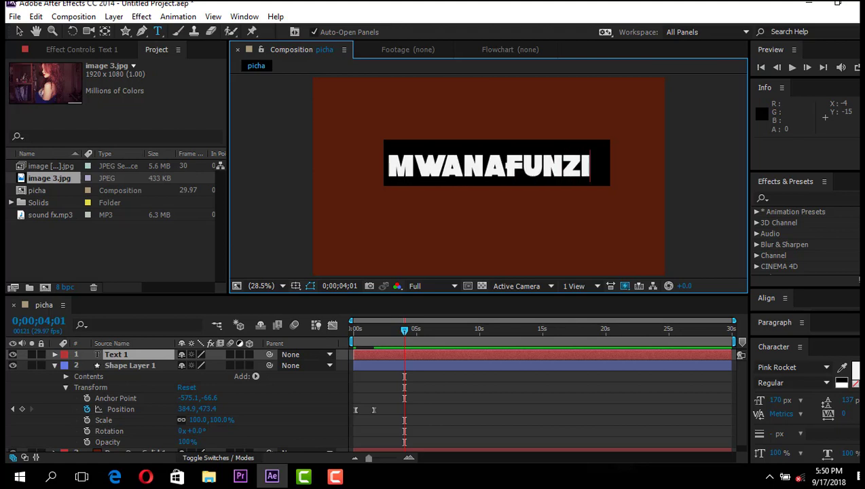
pyautogui.click(18, 31)
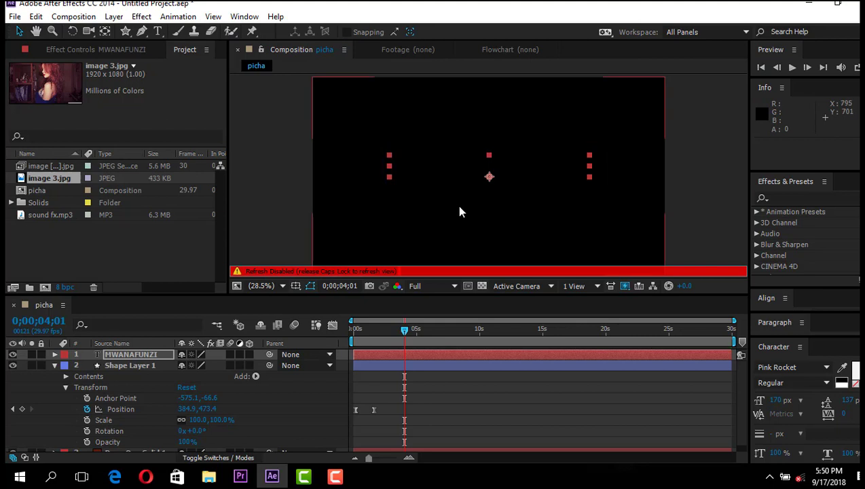
pyautogui.moveTo(486, 165)
pyautogui.mouseDown()
pyautogui.moveTo(496, 162)
pyautogui.moveTo(485, 161)
pyautogui.mouseUp()
pyautogui.click(699, 198)
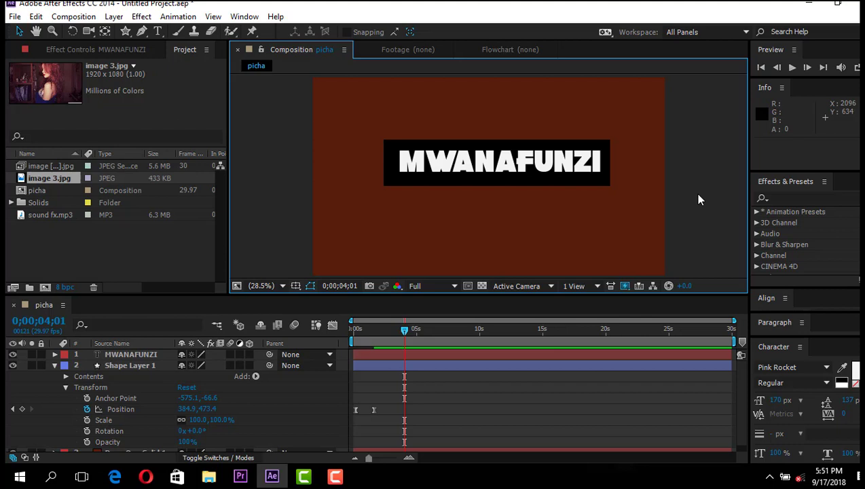
# Scrub from 0;00;00;00 to 0;00;01;28 to check the MWANAFUNZI text against the sliding rectangle
pyautogui.moveTo(403, 329); pyautogui.dragTo(343, 333)
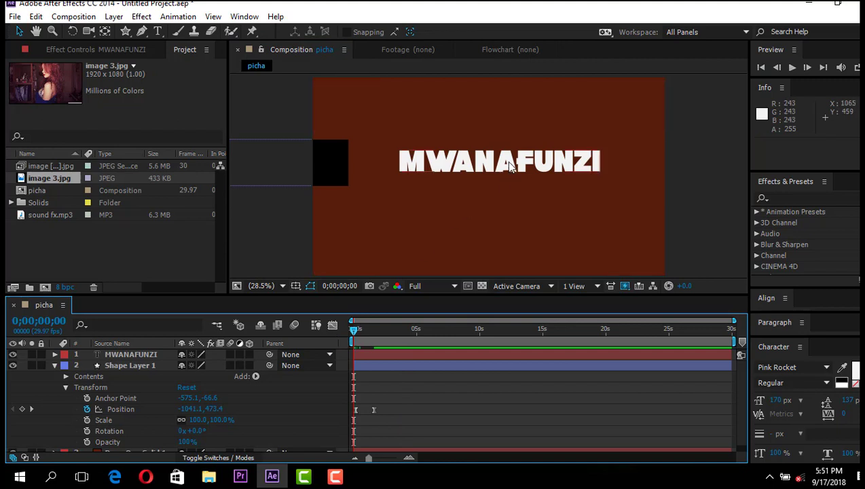
pyautogui.moveTo(354, 330); pyautogui.dragTo(375, 337)
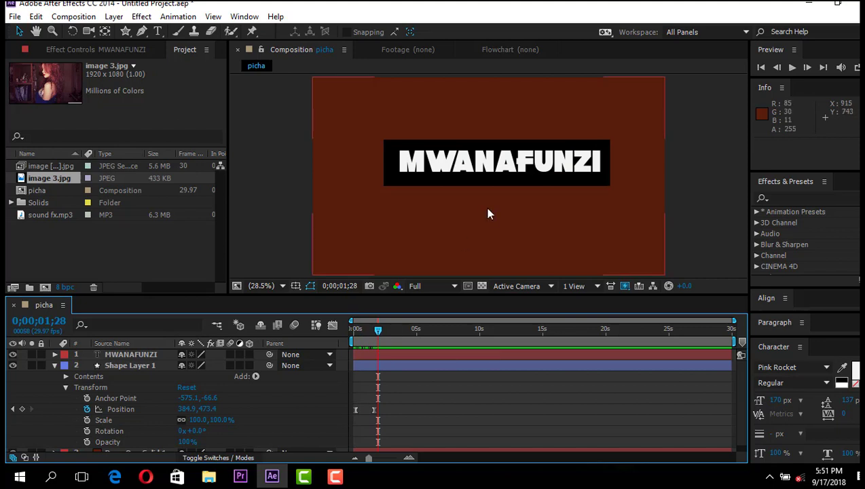
pyautogui.click(488, 170)
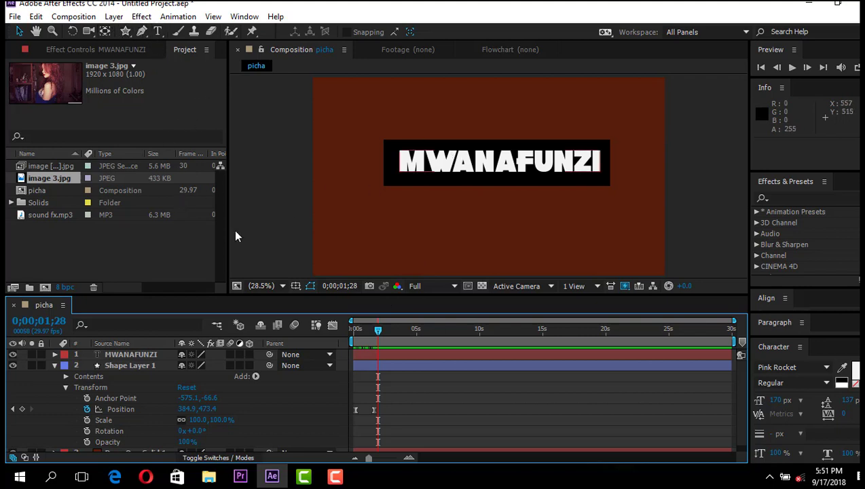
# Collapse and duplicate Shape Layer 1, and place the copy above the MWANAFUNZI text layer
pyautogui.click(55, 366)
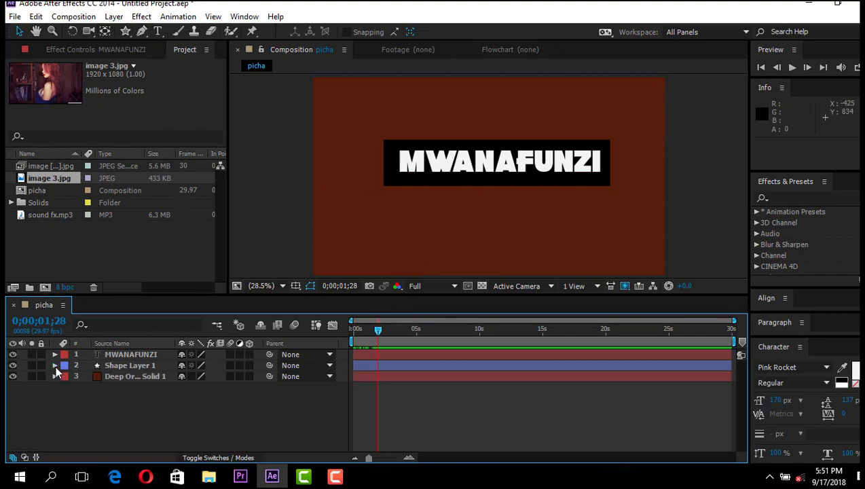
pyautogui.click(126, 366)
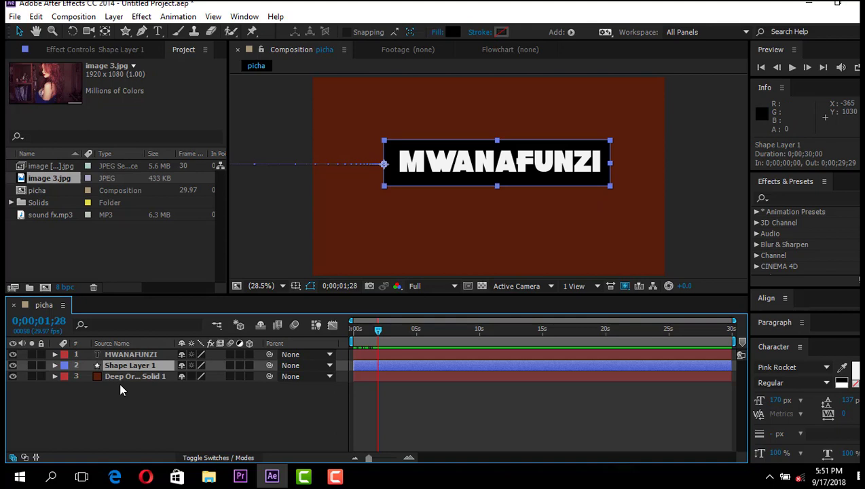
pyautogui.hotkey('ctrl', 'd')
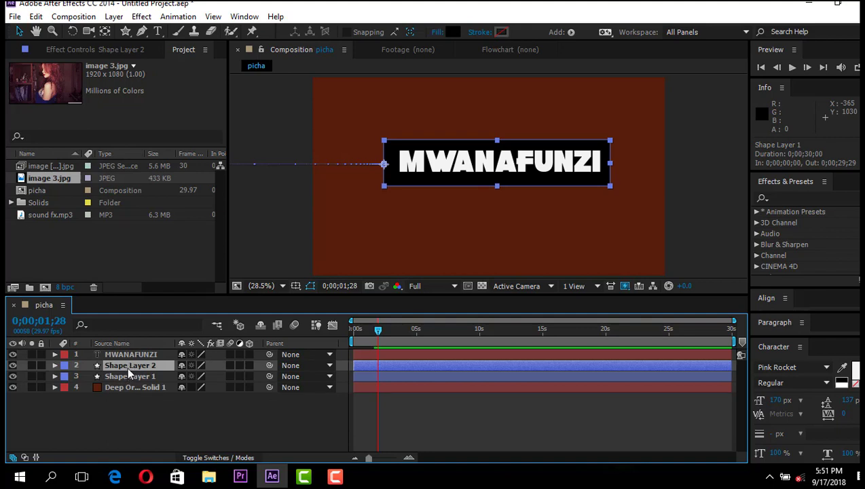
pyautogui.moveTo(129, 366); pyautogui.dragTo(128, 358)
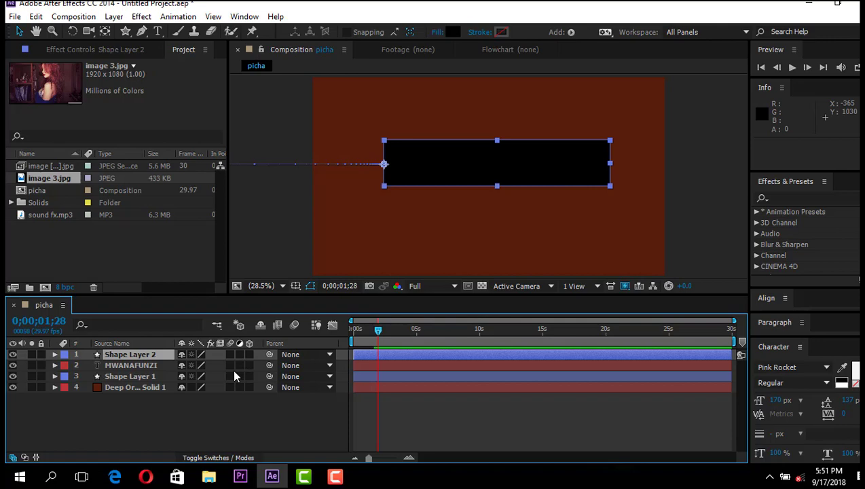
# Rename the duplicated shape layer above the MWANAFUNZI text as mask
pyautogui.rightClick(155, 354)
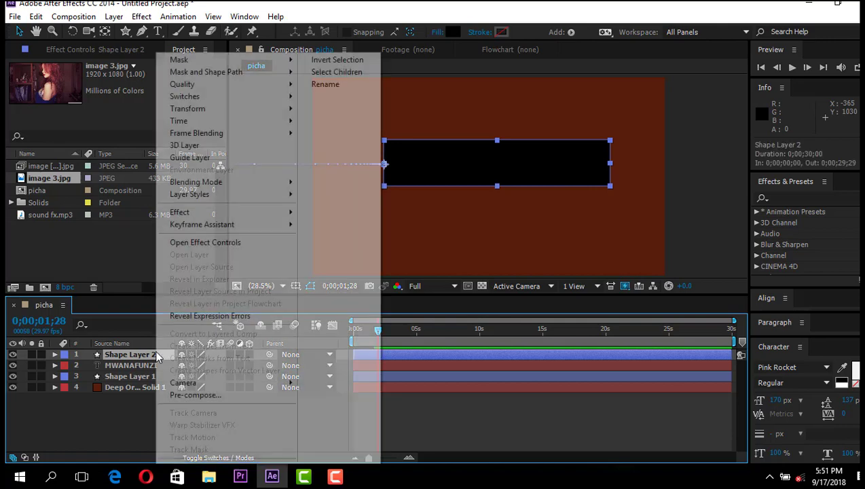
pyautogui.click(338, 86)
pyautogui.write('mask')
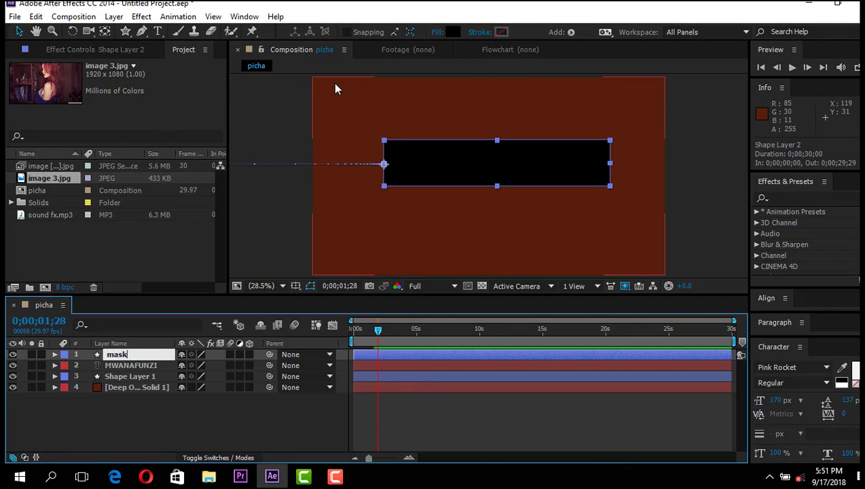
pyautogui.click(239, 410)
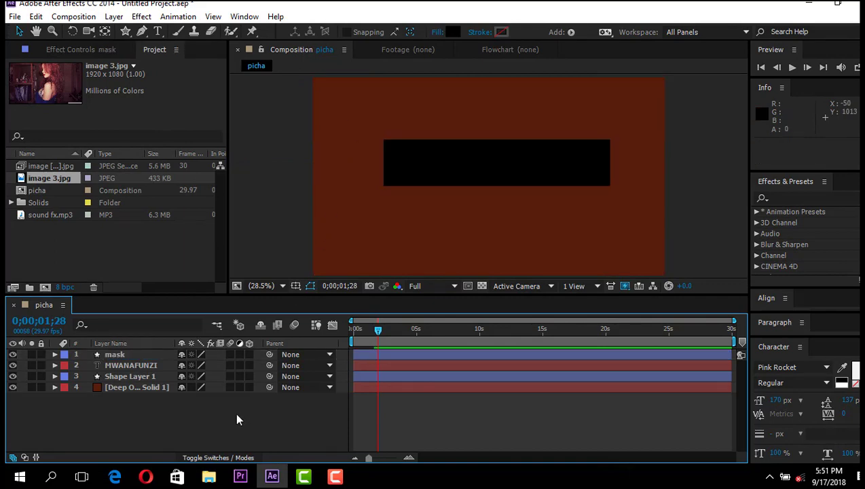
pyautogui.click(132, 353)
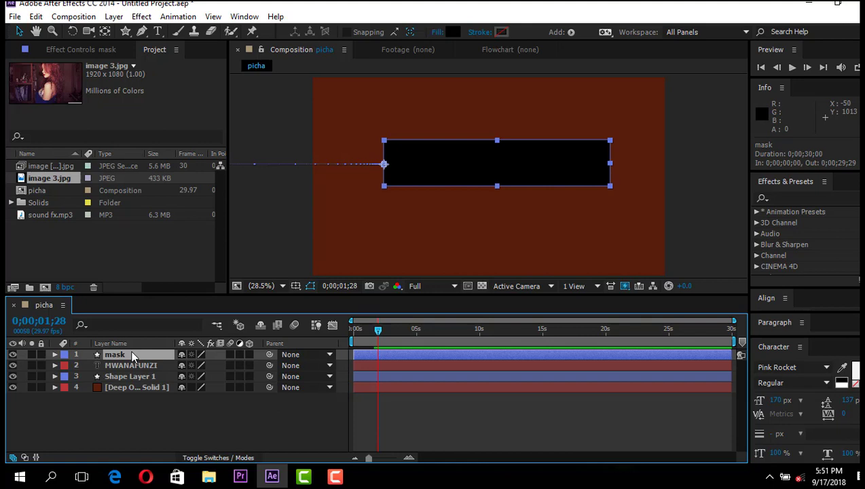
pyautogui.click(136, 411)
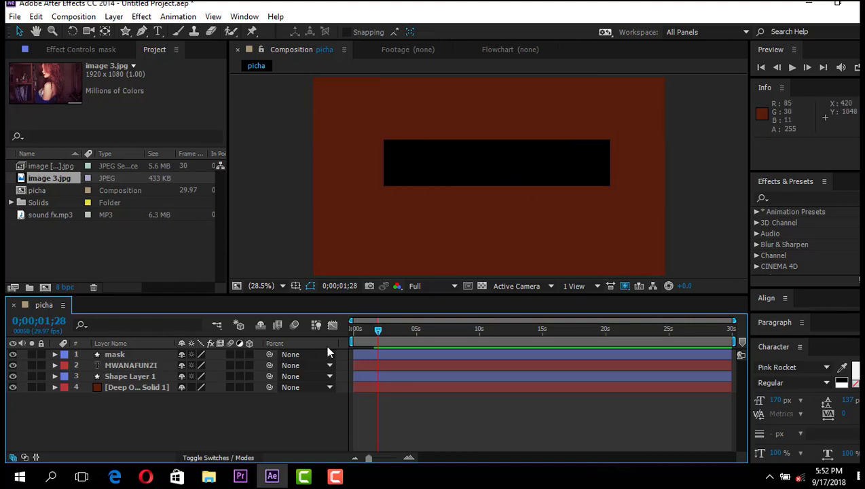
# Undo the mask rename and the move that placed Shape Layer 2 above the MWANAFUNZI text, and clear the selection
pyautogui.hotkey('ctrl', 'z')
pyautogui.hotkey('ctrl', 'z')
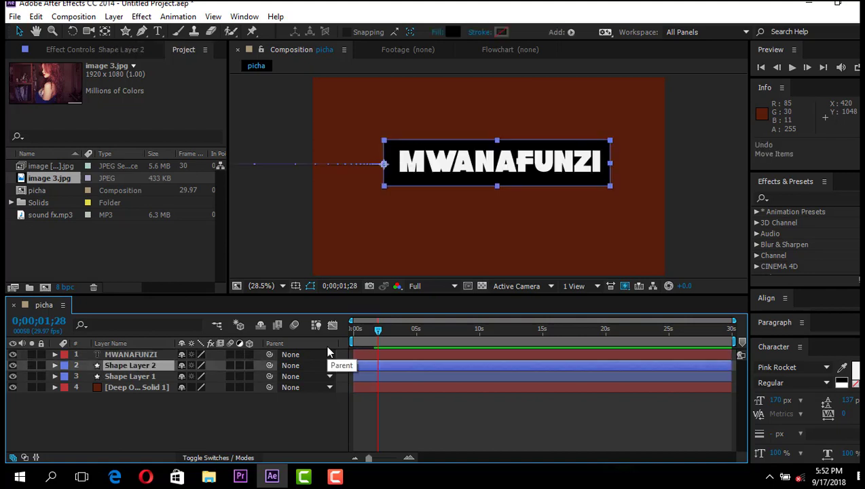
pyautogui.click(265, 408)
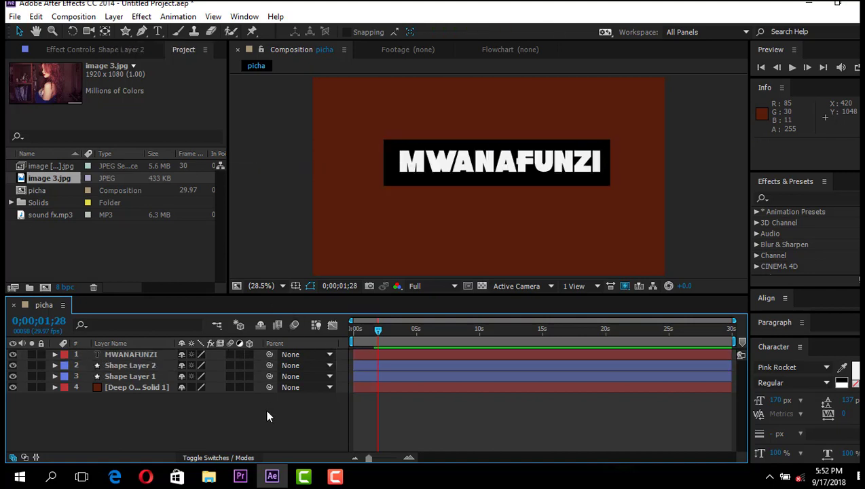
# Draw a new rectangle shape layer covering the black bar and MWANAFUNZI text, and collapse its properties
pyautogui.click(125, 32)
pyautogui.moveTo(125, 32); pyautogui.dragTo(163, 32)
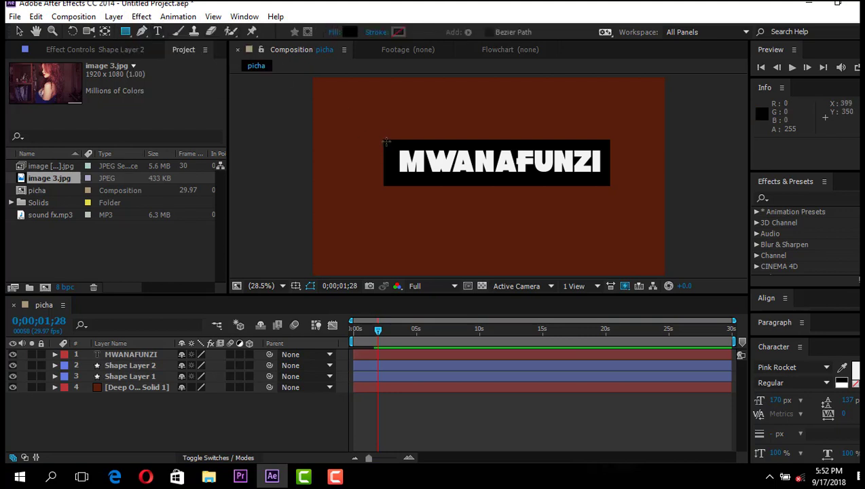
pyautogui.moveTo(385, 142)
pyautogui.mouseDown()
pyautogui.moveTo(388, 187)
pyautogui.moveTo(608, 183)
pyautogui.mouseUp()
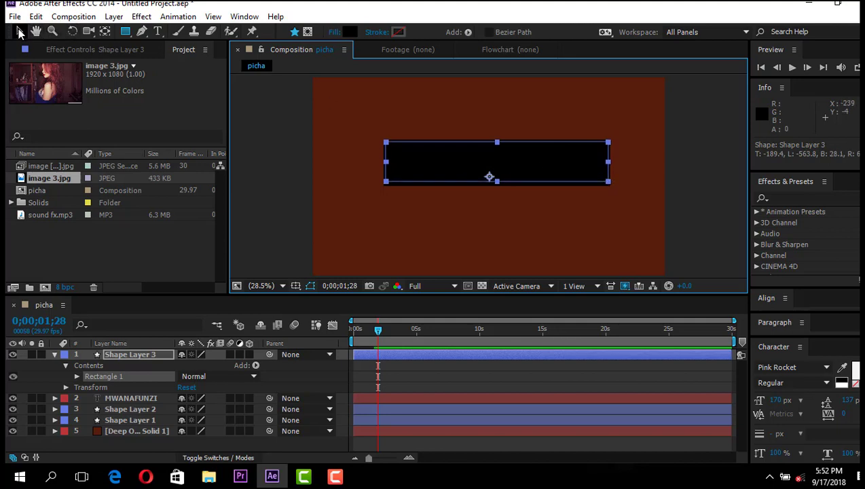
pyautogui.click(19, 31)
pyautogui.click(233, 143)
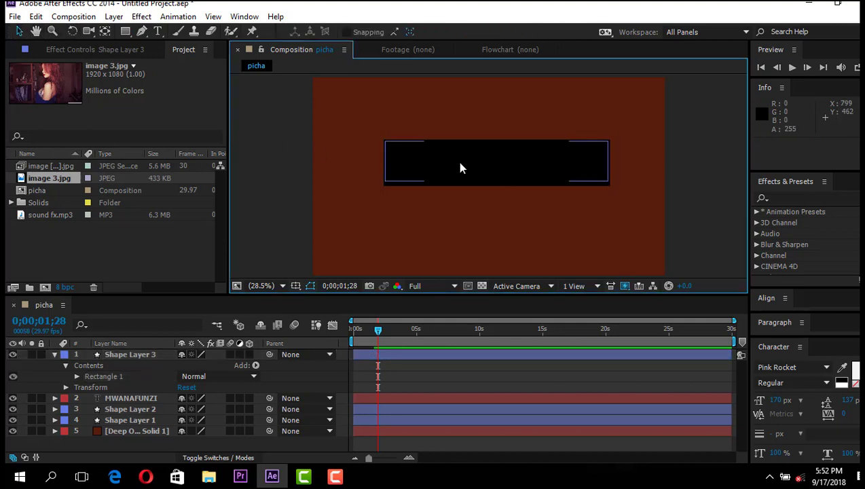
pyautogui.click(55, 354)
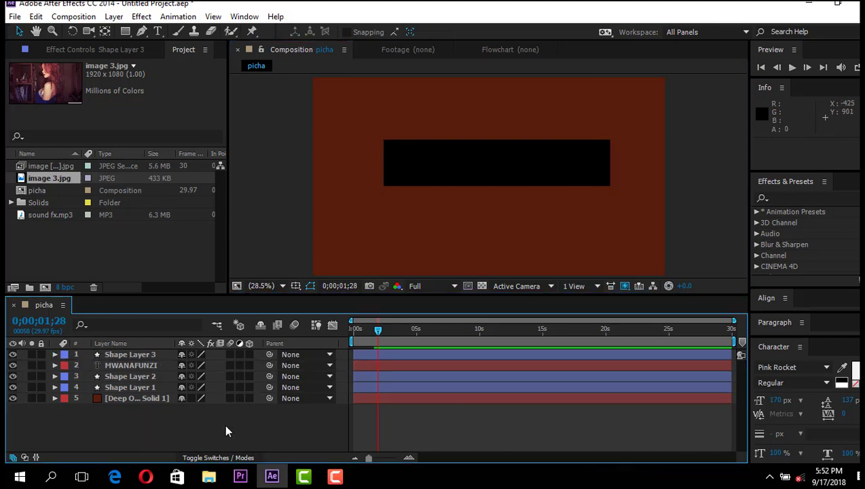
# Show the layer modes and set the MWANAFUNZI layer's track matte to Alpha using Shape Layer 3
pyautogui.click(243, 458)
pyautogui.click(243, 458)
pyautogui.click(238, 458)
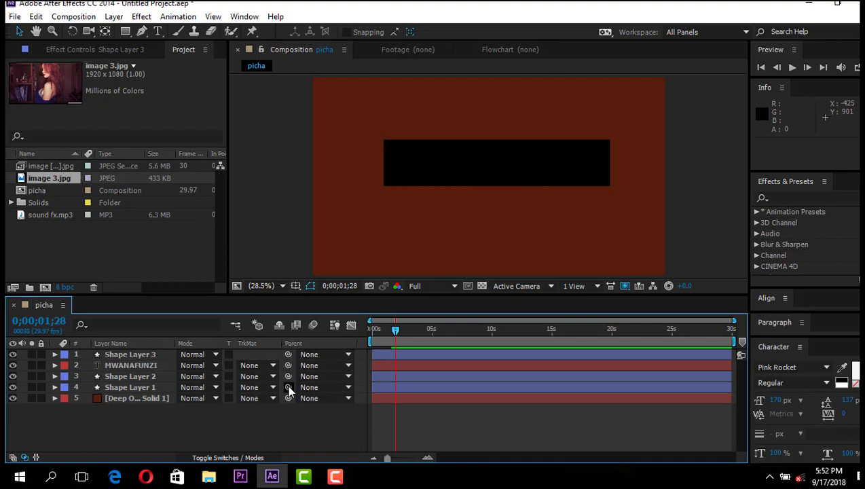
pyautogui.click(249, 365)
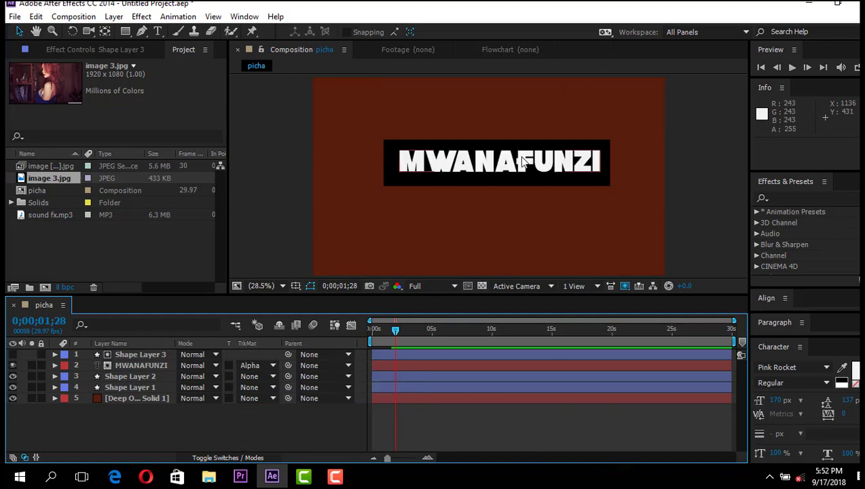
# Reveal the Position properties of the MWANAFUNZI and Shape Layer 2 layers
pyautogui.click(162, 365)
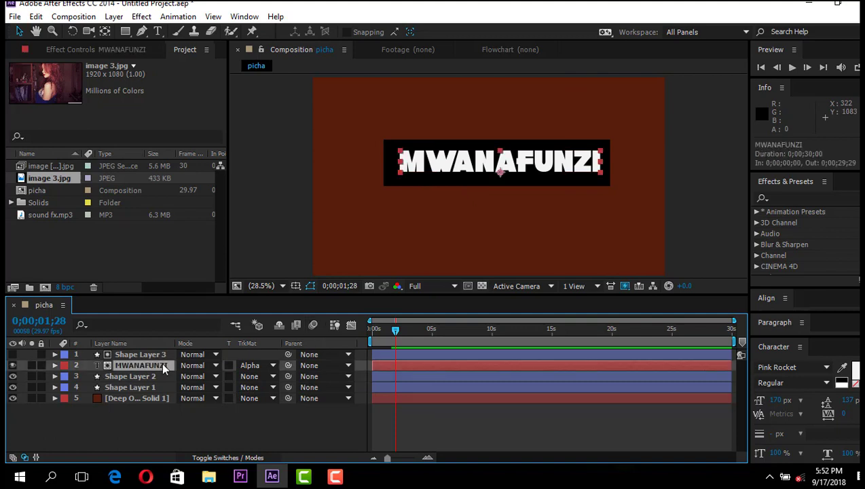
pyautogui.press('p')
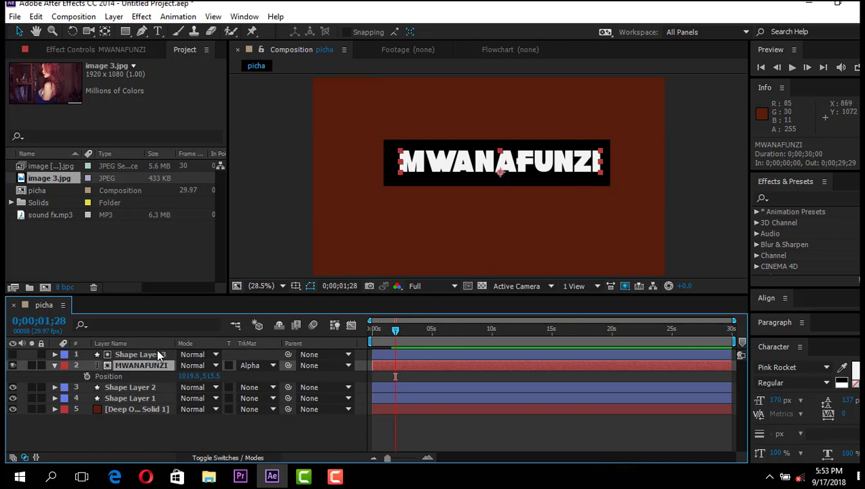
pyautogui.click(150, 388)
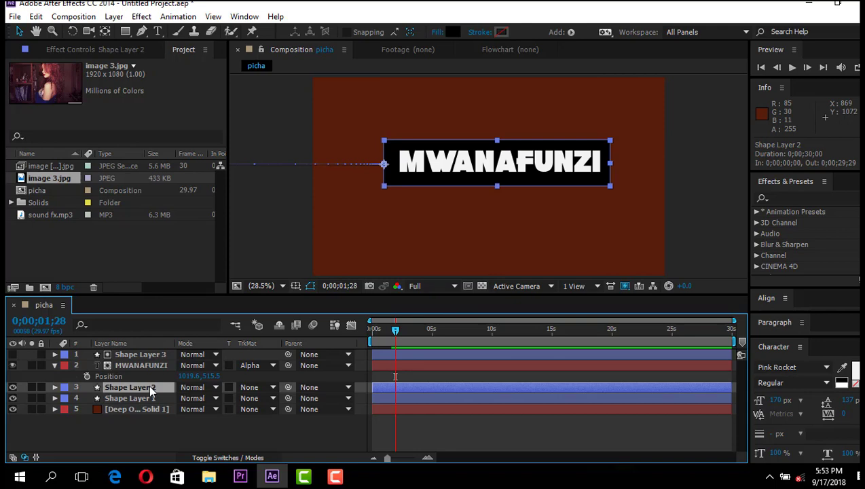
pyautogui.press('p')
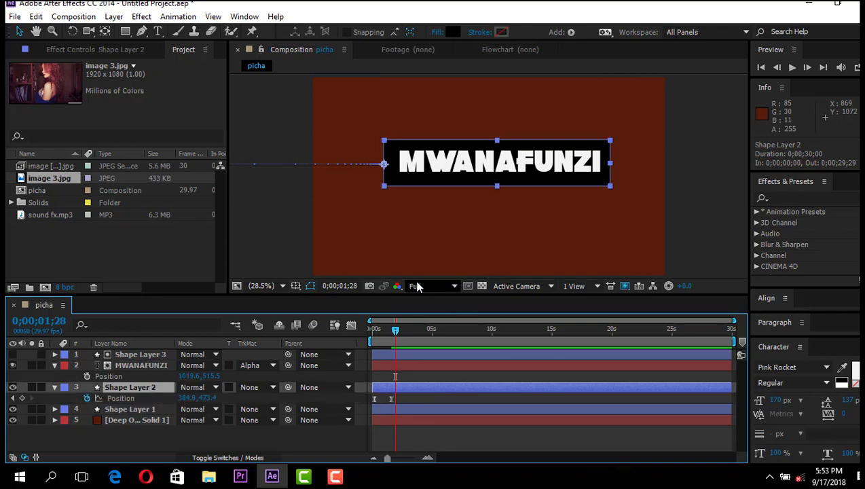
# Keyframe the MWANAFUNZI text's Position at 0;00;01;20, and lower the text to a Y position of 817.5 at 0;00;00;05
pyautogui.moveTo(397, 332); pyautogui.dragTo(394, 332)
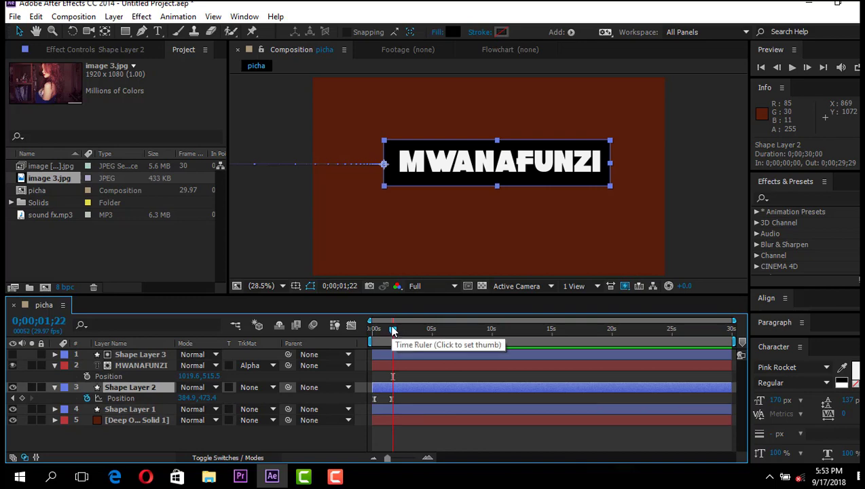
pyautogui.moveTo(393, 331); pyautogui.dragTo(371, 330)
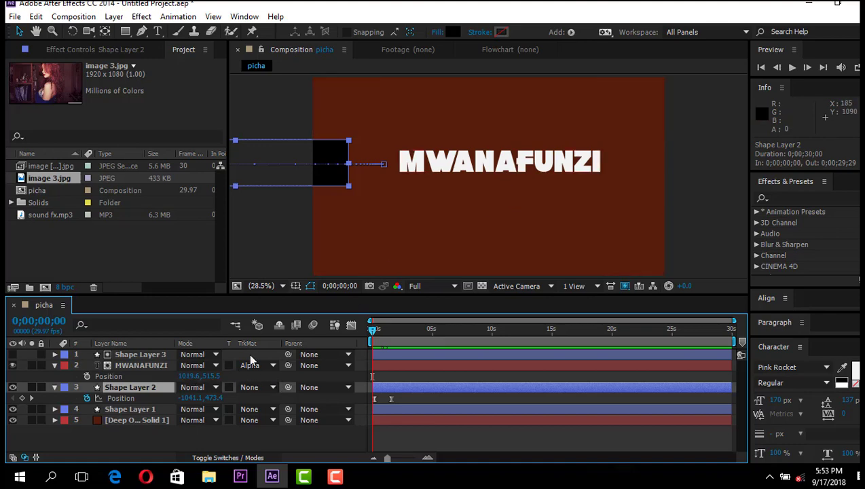
pyautogui.moveTo(371, 330); pyautogui.dragTo(392, 330)
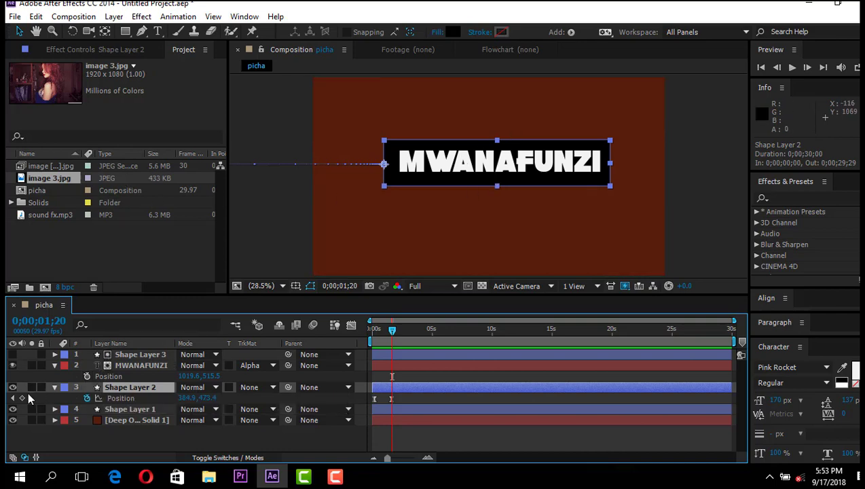
pyautogui.click(86, 376)
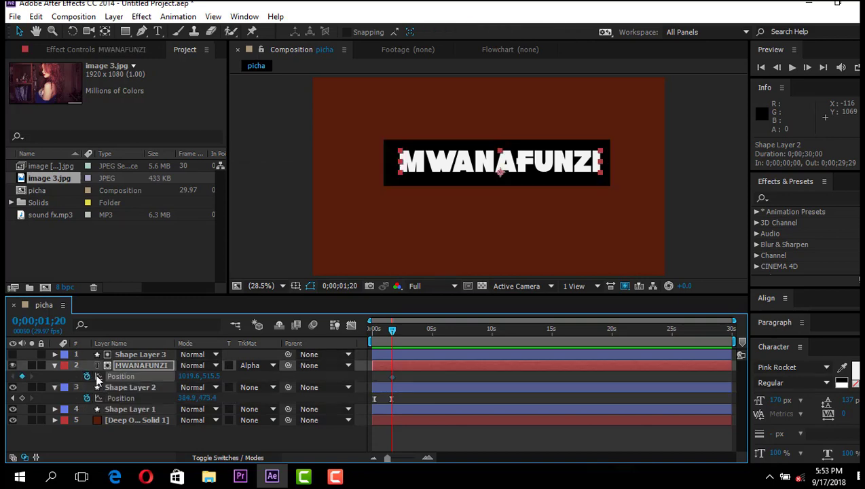
pyautogui.moveTo(392, 332); pyautogui.dragTo(373, 334)
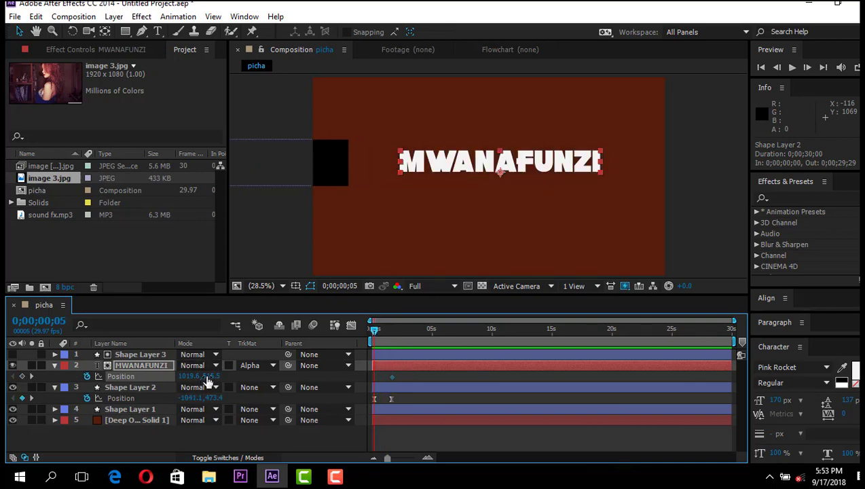
pyautogui.moveTo(206, 377); pyautogui.dragTo(359, 386)
# Apply Easy Ease to both Position keyframes of the MWANAFUNZI text
pyautogui.rightClick(392, 377)
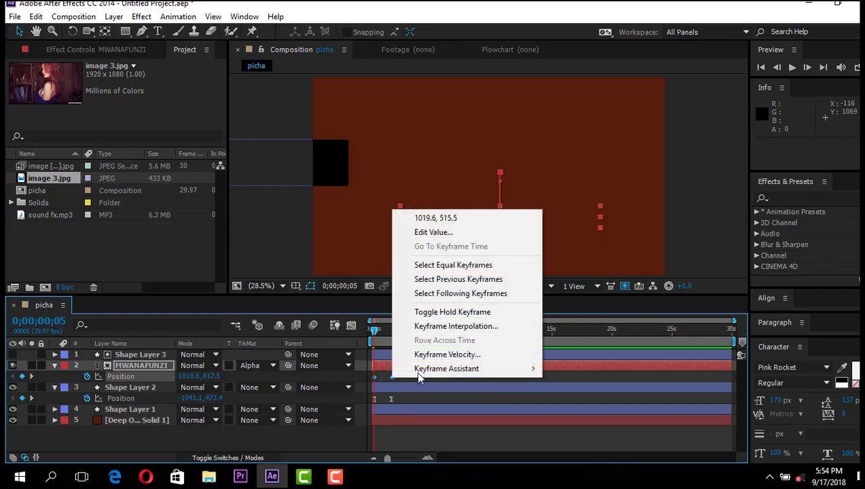
pyautogui.moveTo(445, 367)
pyautogui.click(601, 285)
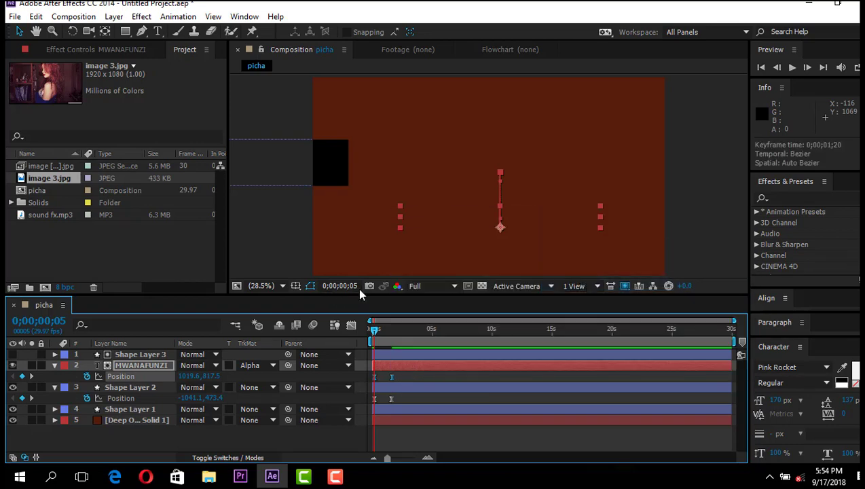
pyautogui.rightClick(390, 378)
pyautogui.moveTo(441, 365)
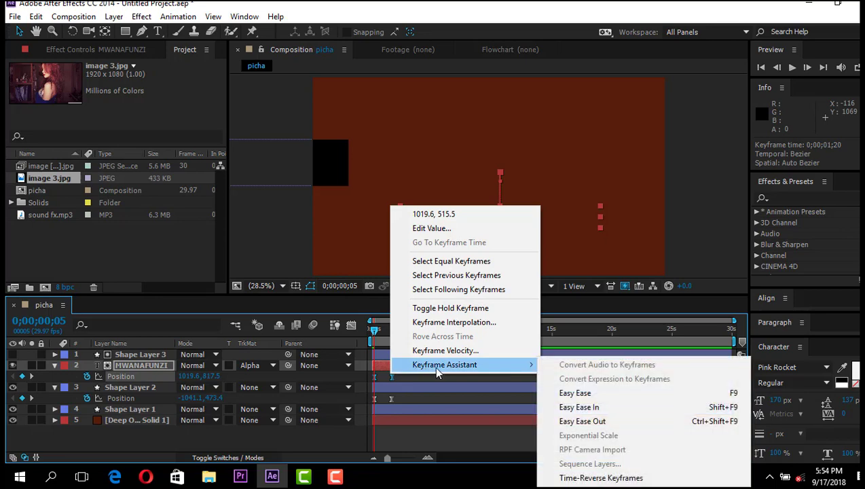
pyautogui.click(573, 393)
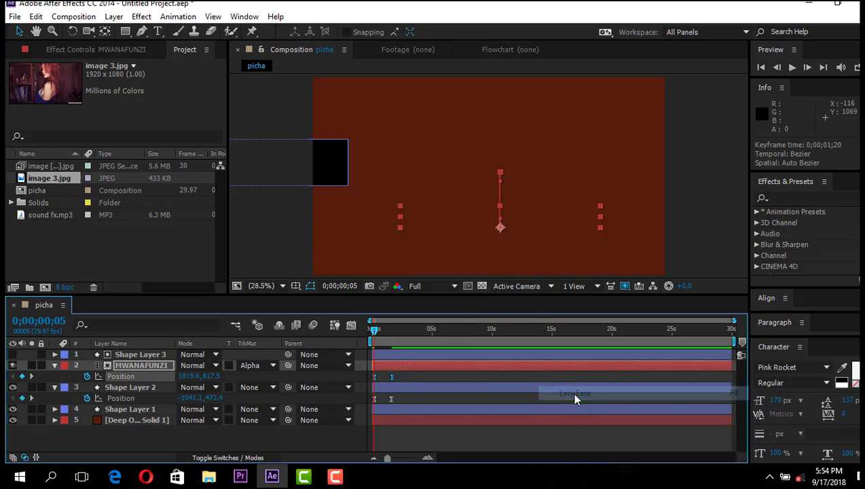
# Reshape the text's Position speed graph, giving the last keyframe about 97% incoming influence and shortening the first keyframe's outgoing influence
pyautogui.click(351, 324)
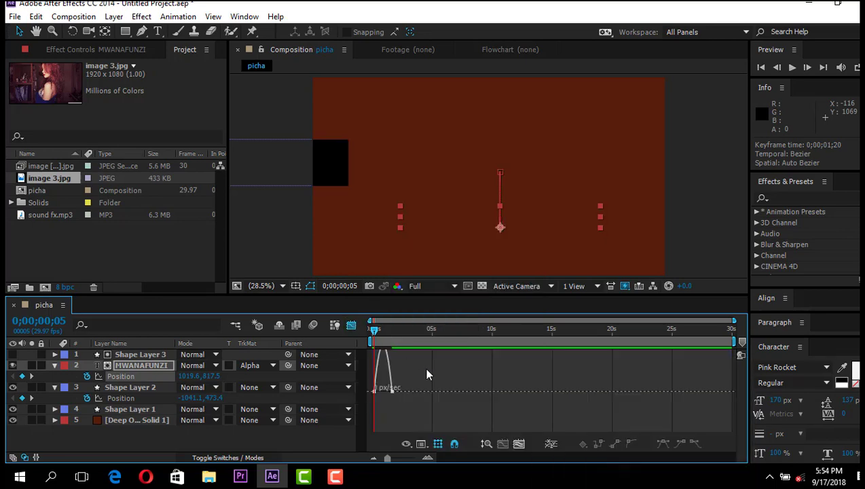
pyautogui.click(519, 444)
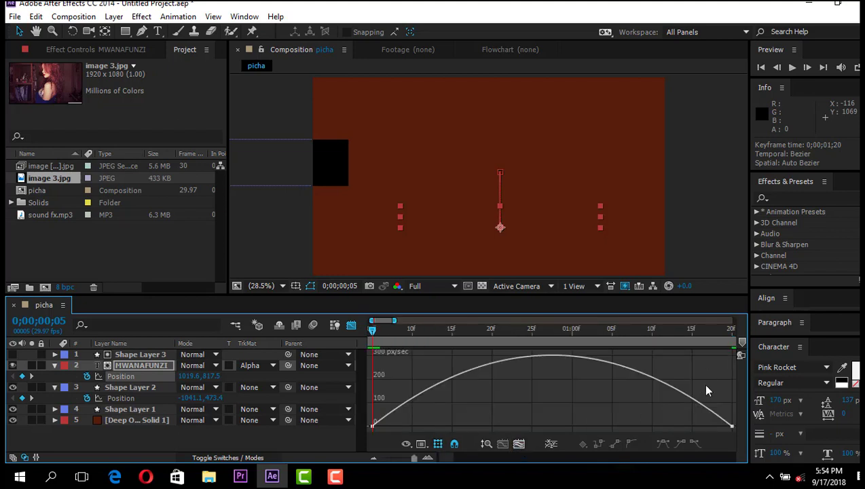
pyautogui.moveTo(706, 391); pyautogui.dragTo(734, 438)
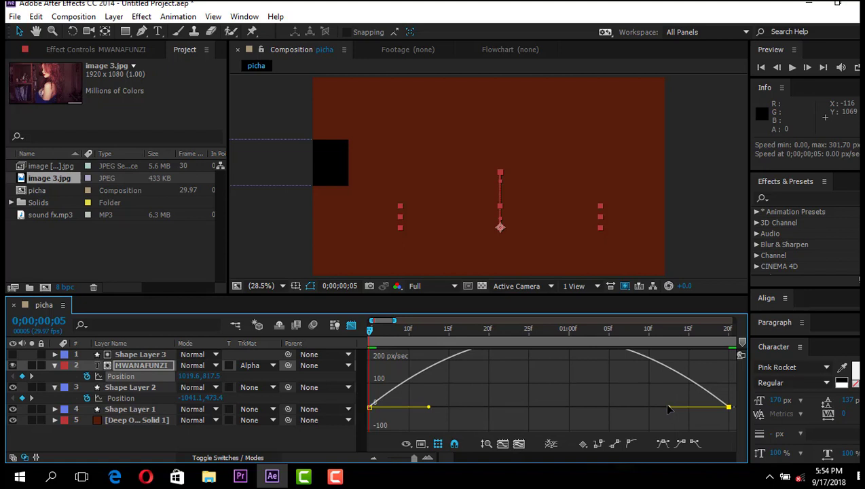
pyautogui.moveTo(668, 408); pyautogui.dragTo(556, 408)
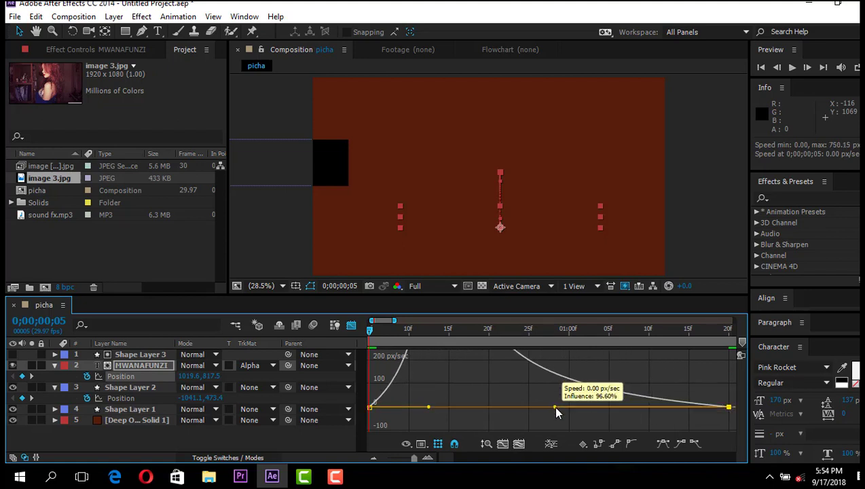
pyautogui.moveTo(429, 407); pyautogui.dragTo(408, 408)
pyautogui.click(352, 326)
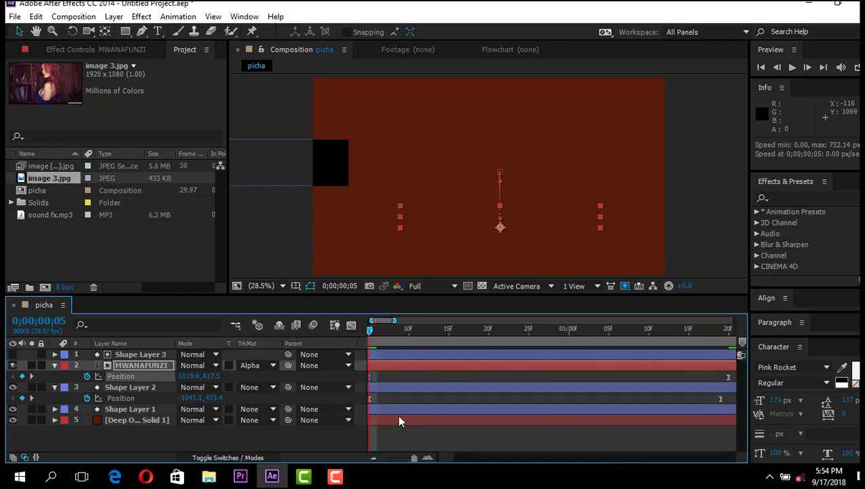
# Try delaying the MWANAFUNZI text's Position keyframes to run from about 0;00;01;18 to 0;00;03;04, and undo that move
pyautogui.moveTo(410, 459); pyautogui.dragTo(401, 459)
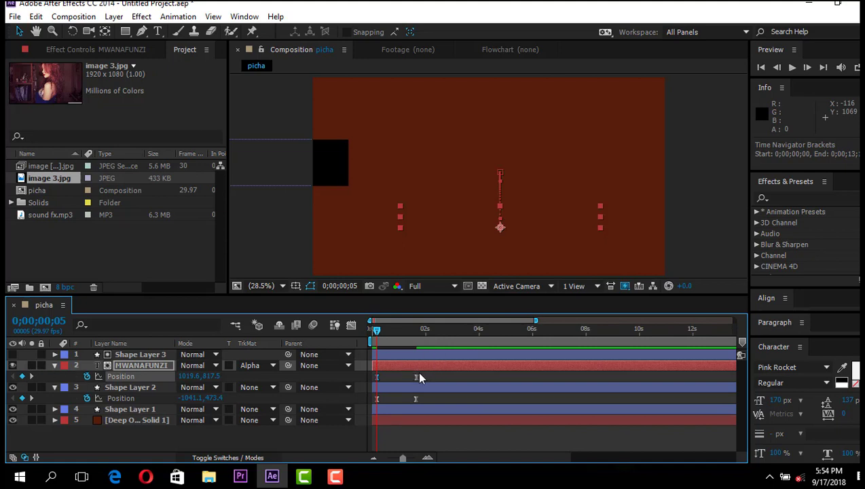
pyautogui.moveTo(377, 331); pyautogui.dragTo(415, 328)
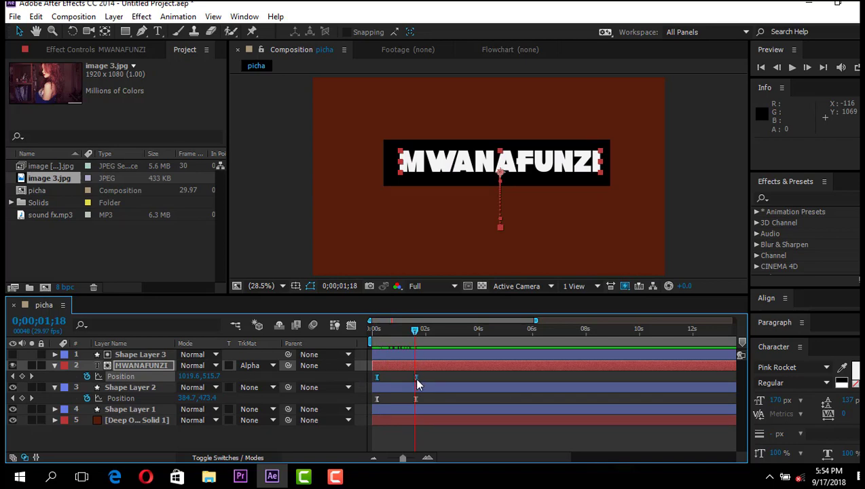
pyautogui.moveTo(416, 378); pyautogui.dragTo(455, 378)
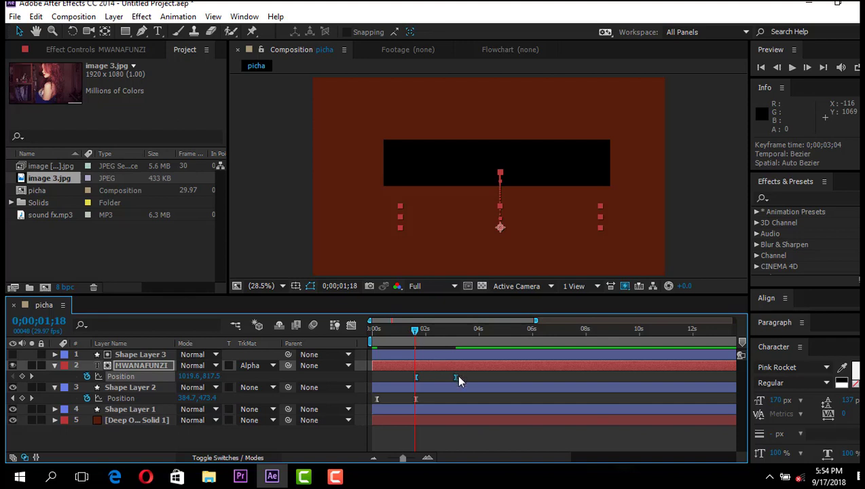
pyautogui.hotkey('ctrl', 'z')
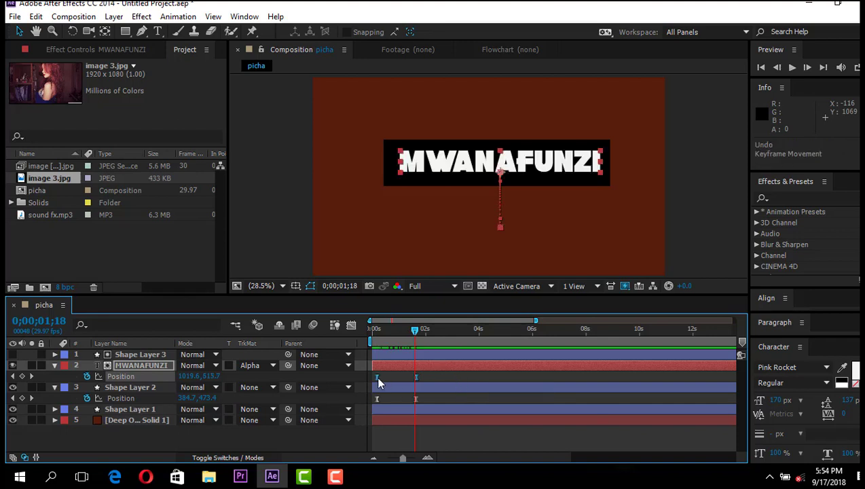
# Delay both MWANAFUNZI Position keyframes so the last one lands at 0;00;03;04, and preview the animation from the start
pyautogui.moveTo(416, 378); pyautogui.dragTo(455, 378)
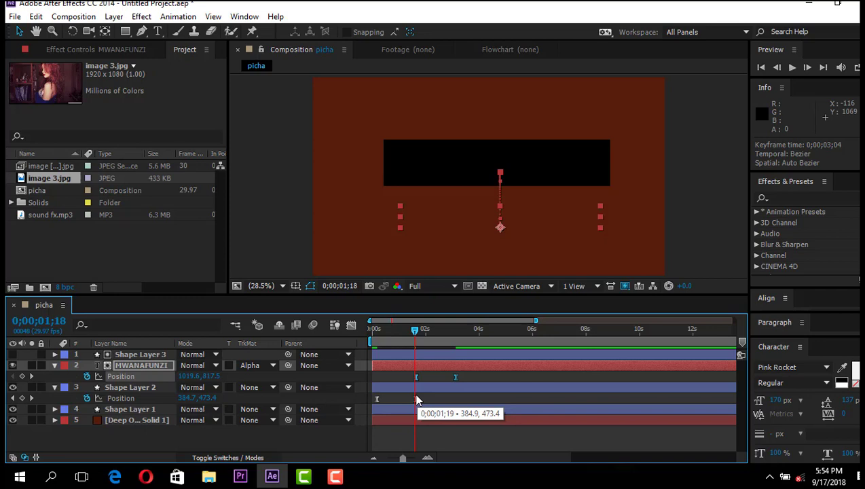
pyautogui.moveTo(417, 331); pyautogui.dragTo(367, 331)
pyautogui.press('space')
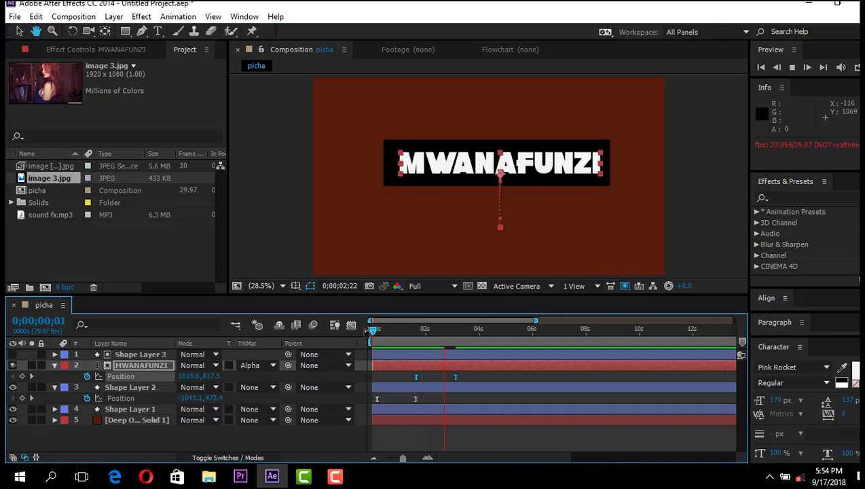
pyautogui.press('space')
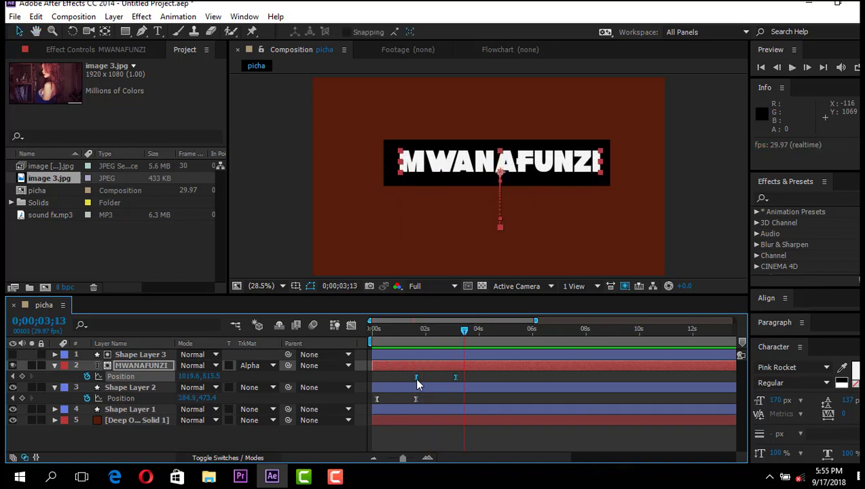
# Shift both MWANAFUNZI Position keyframes earlier so the first one sits at 0;00;01;07, and preview the animation
pyautogui.moveTo(417, 383); pyautogui.dragTo(406, 384)
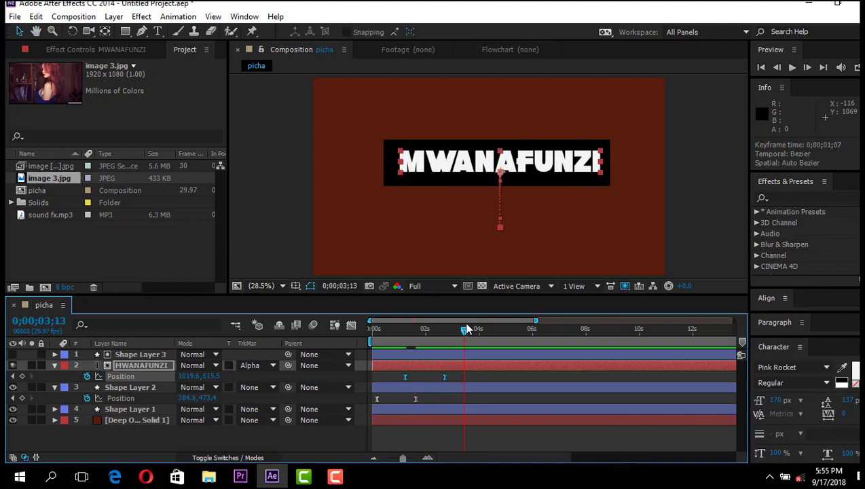
pyautogui.click(374, 330)
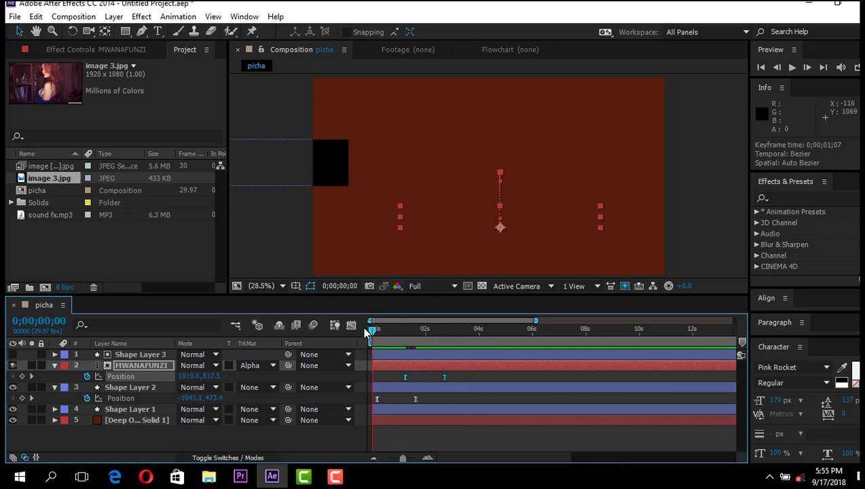
pyautogui.press('space')
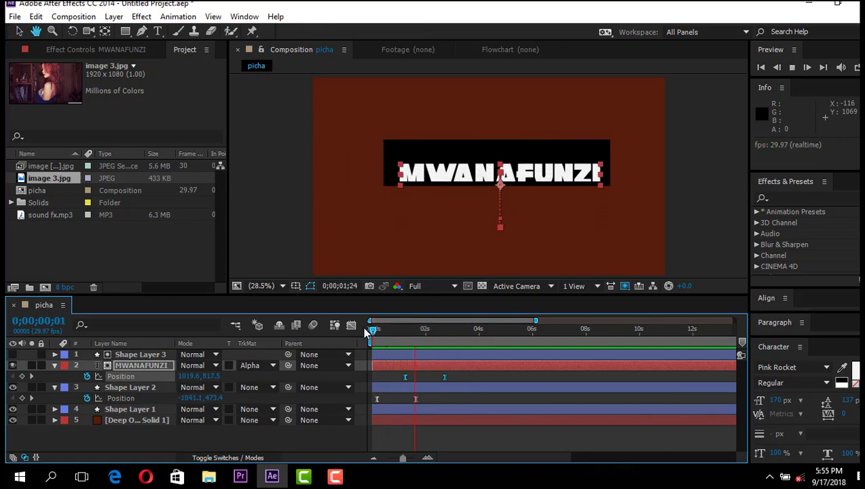
pyautogui.press('space')
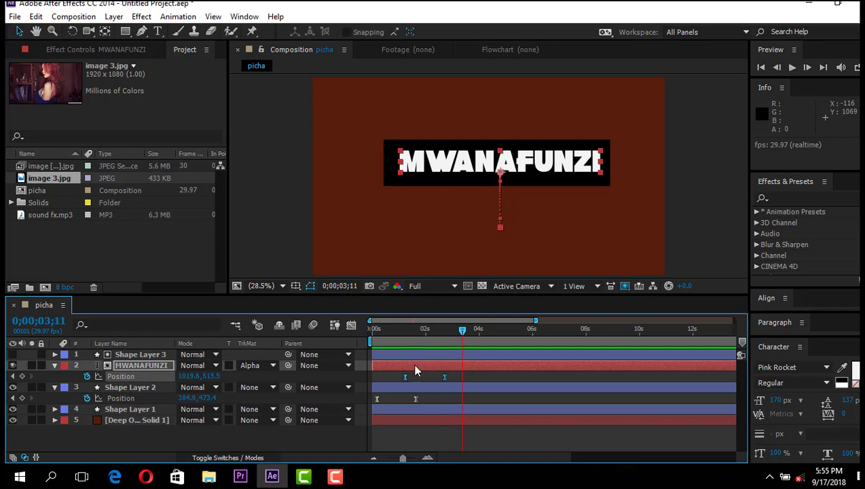
# Shift both MWANAFUNZI Position keyframes slightly earlier so the first one sits at 0;00;01;02, and replay the animation
pyautogui.moveTo(402, 377); pyautogui.dragTo(398, 377)
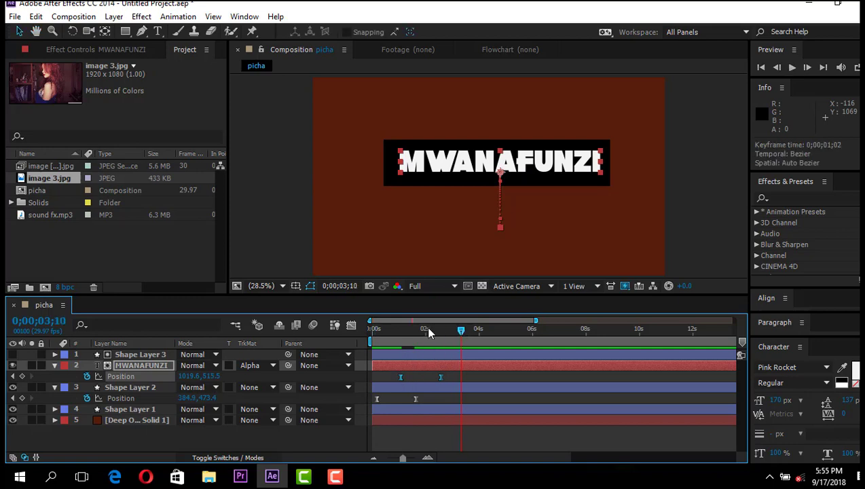
pyautogui.press('space')
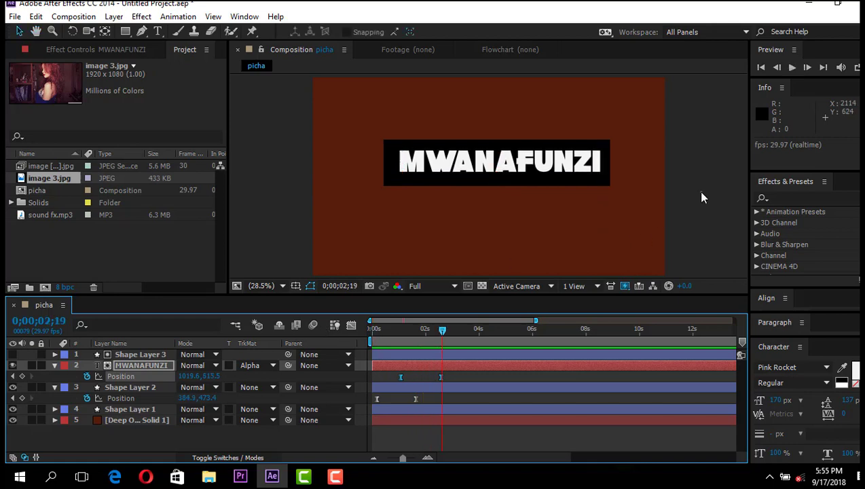
pyautogui.press('space')
pyautogui.press('space')
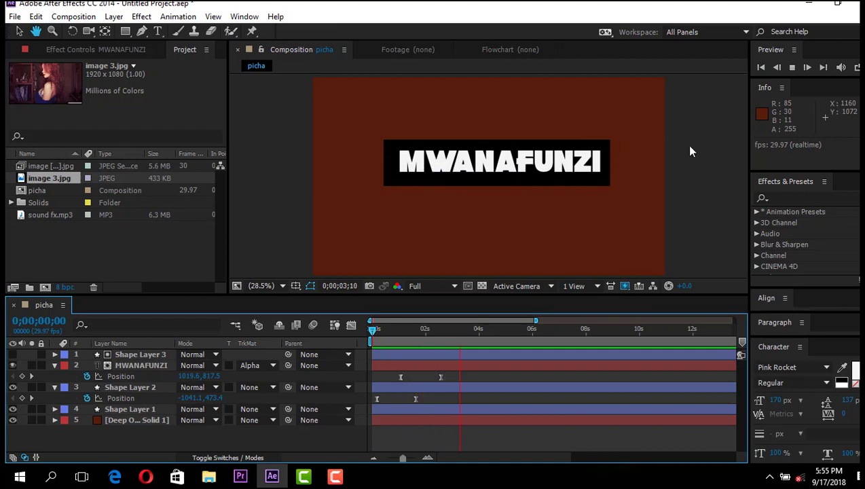
pyautogui.press('space')
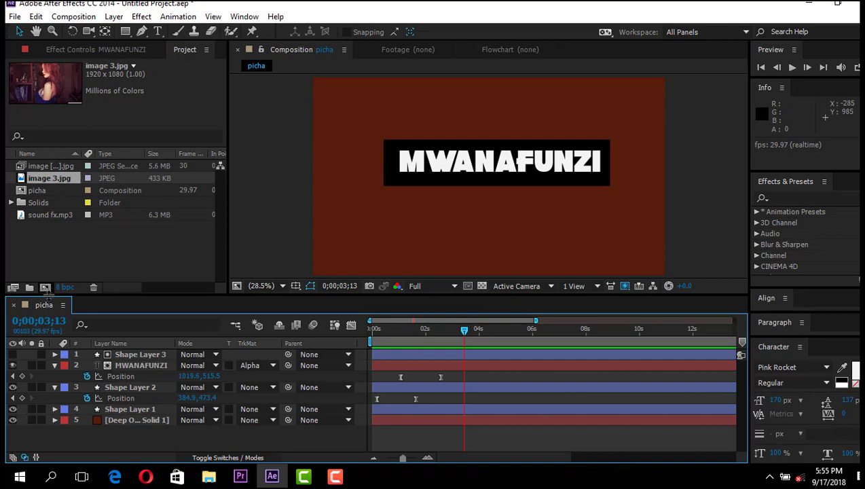
# Collapse the MWANAFUNZI and Shape Layer 2 properties, and add image 3.jpg to the composition directly above the Deep Orange solid
pyautogui.click(54, 365)
pyautogui.click(54, 375)
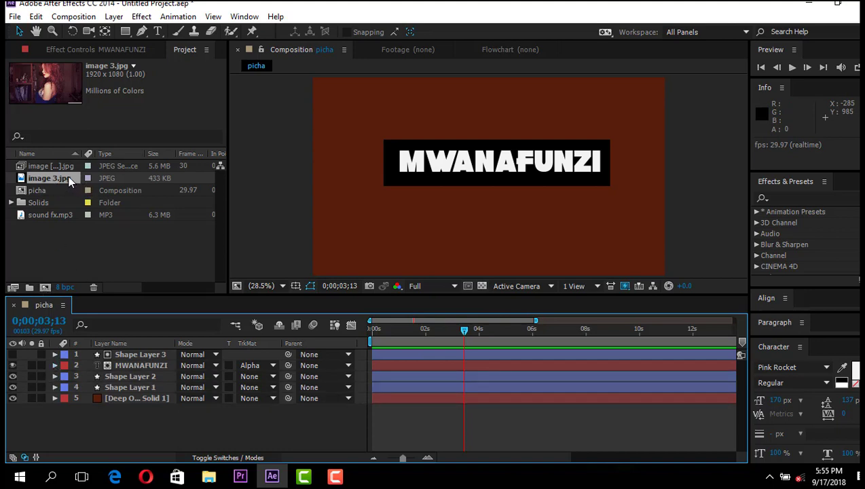
pyautogui.moveTo(69, 176); pyautogui.dragTo(136, 399)
pyautogui.click(234, 418)
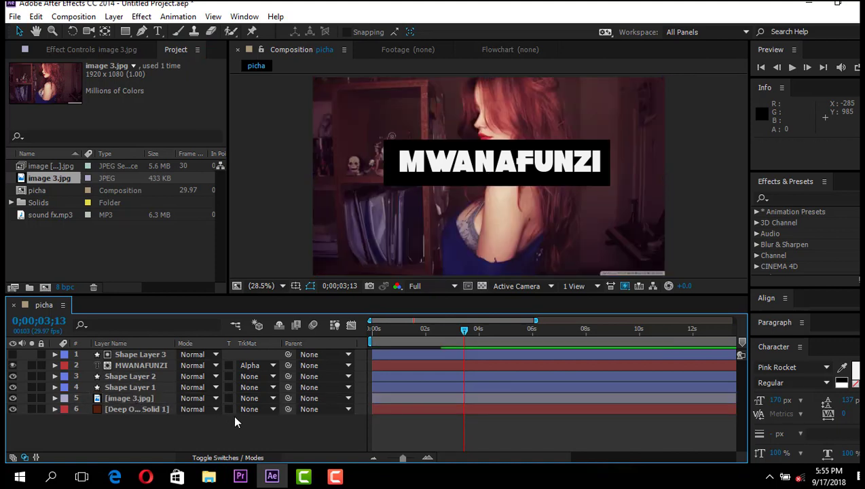
# Preview the title animation over the photo, and return to the start of the timeline
pyautogui.moveTo(465, 328); pyautogui.dragTo(347, 336)
pyautogui.press('space')
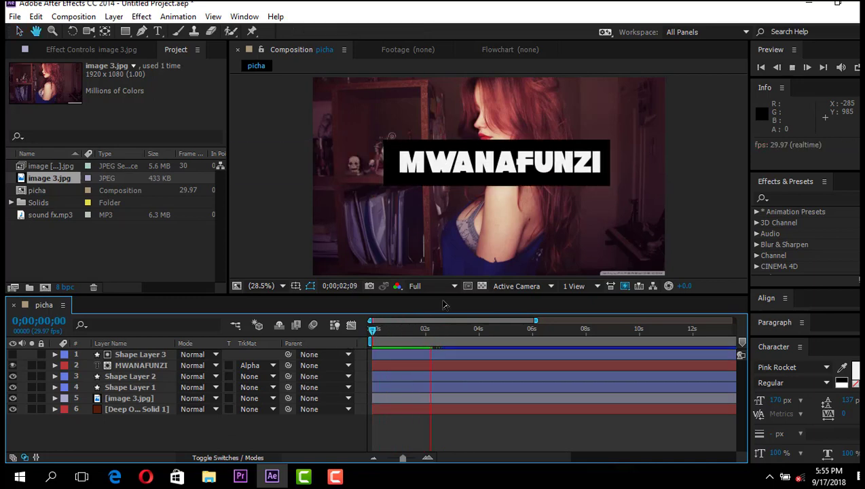
pyautogui.press('space')
pyautogui.moveTo(435, 326); pyautogui.dragTo(358, 327)
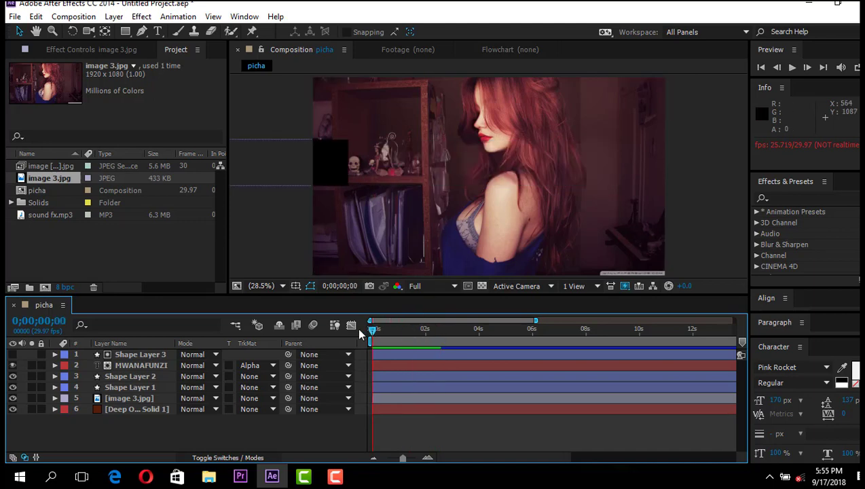
# Try nudging Shape Layer 2 left at 0;00;00;00 to an X position of about -1297
pyautogui.click(150, 376)
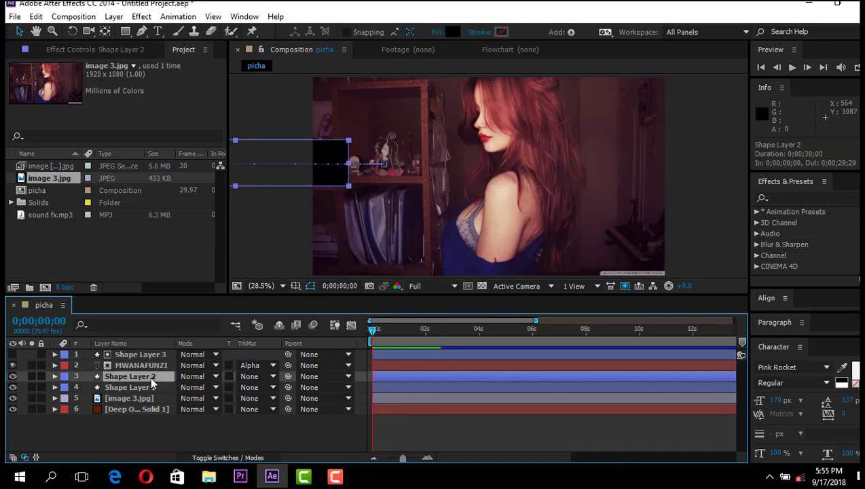
pyautogui.press('Left')
pyautogui.press('Left')
pyautogui.press('Left')
pyautogui.press('Left')
pyautogui.press('Left')
pyautogui.press('Left')
pyautogui.press('Left')
pyautogui.press('Left')
pyautogui.press('Left')
pyautogui.press('Left')
pyautogui.press('Left')
pyautogui.press('Left')
pyautogui.press('Left')
pyautogui.press('Left')
pyautogui.press('Left')
pyautogui.press('Left')
pyautogui.press('Left')
pyautogui.press('Left')
pyautogui.press('Left')
pyautogui.press('Left')
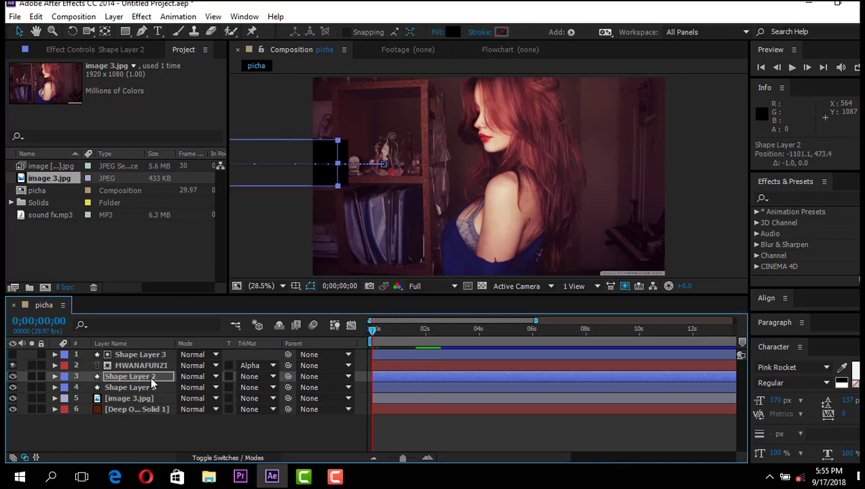
pyautogui.press('Left')
pyautogui.press('Left')
pyautogui.press('Left')
pyautogui.press('Left')
pyautogui.press('Left')
pyautogui.press('Left')
pyautogui.press('Left')
pyautogui.press('Left')
pyautogui.press('Left')
pyautogui.press('Left')
pyautogui.press('Left')
pyautogui.press('Left')
pyautogui.press('Left')
pyautogui.press('Left')
pyautogui.press('Left')
pyautogui.press('Left')
pyautogui.press('Left')
pyautogui.press('Left')
pyautogui.press('Left')
pyautogui.press('Left')
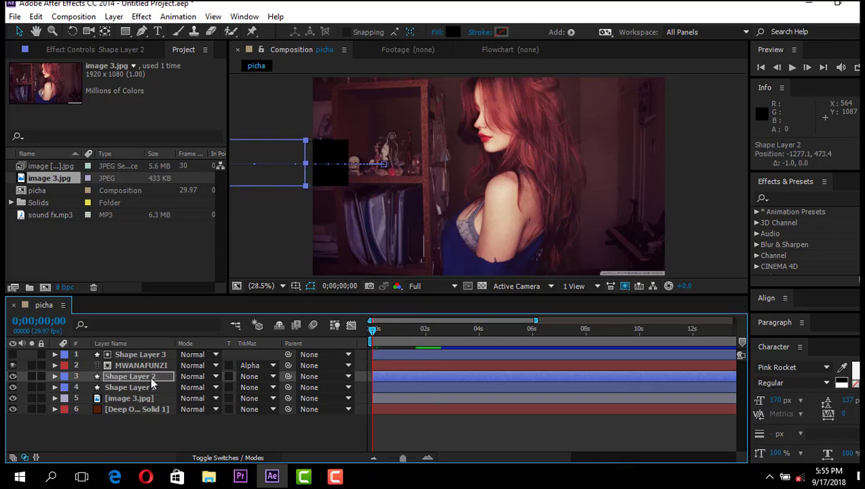
pyautogui.press('Left')
pyautogui.press('Left')
pyautogui.press('Left')
pyautogui.press('Left')
pyautogui.press('Left')
pyautogui.press('Left')
pyautogui.press('Left')
pyautogui.press('Left')
pyautogui.press('Left')
pyautogui.press('Left')
pyautogui.press('Left')
pyautogui.press('Left')
pyautogui.press('Left')
pyautogui.press('Left')
pyautogui.press('Left')
pyautogui.press('Left')
pyautogui.press('Left')
pyautogui.press('Left')
pyautogui.press('Left')
pyautogui.press('Left')
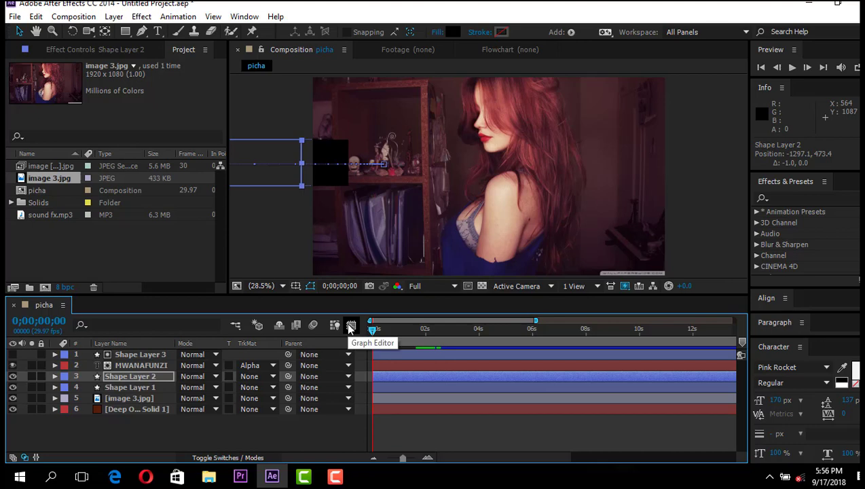
# Undo the leftward nudges of Shape Layer 2 one after another
pyautogui.hotkey('ctrl', 'z')
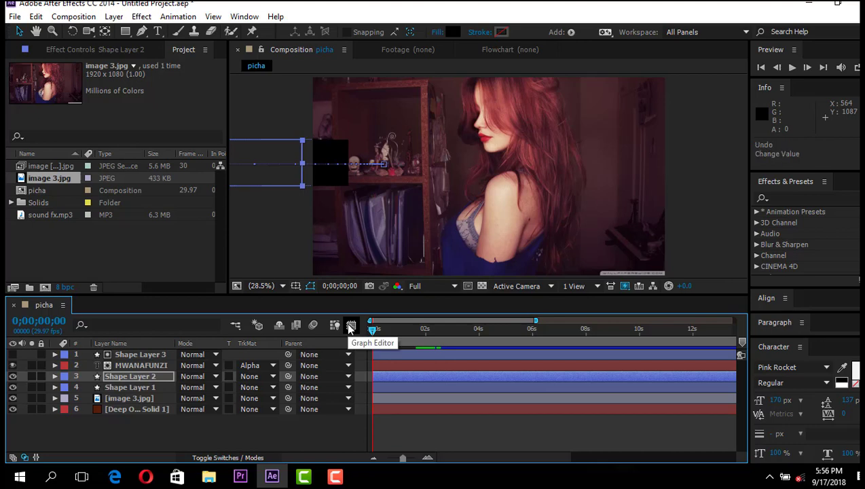
pyautogui.hotkey('ctrl', 'z')
pyautogui.hotkey('ctrl', 'z')
pyautogui.hotkey('ctrl', 'z')
pyautogui.hotkey('ctrl', 'z')
pyautogui.hotkey('ctrl', 'z')
pyautogui.hotkey('ctrl', 'z')
pyautogui.hotkey('ctrl', 'z')
pyautogui.hotkey('ctrl', 'z')
pyautogui.hotkey('ctrl', 'z')
pyautogui.hotkey('ctrl', 'z')
pyautogui.hotkey('ctrl', 'z')
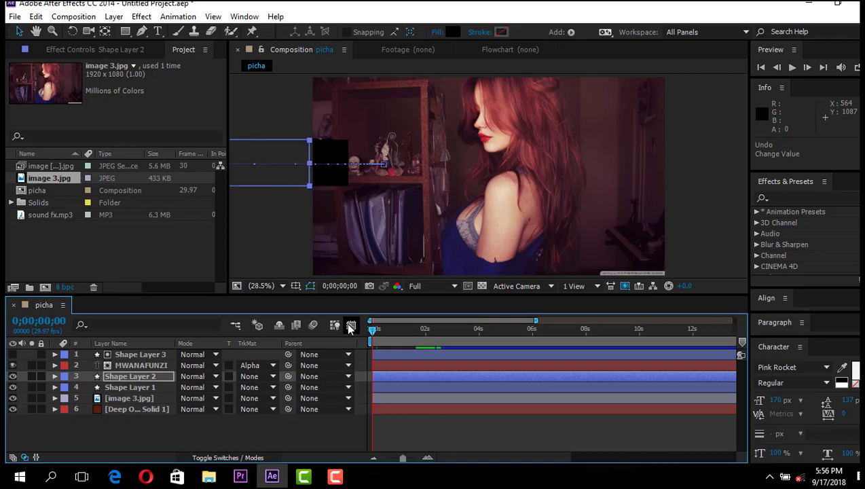
pyautogui.hotkey('ctrl', 'z')
pyautogui.hotkey('ctrl', 'z')
pyautogui.hotkey('ctrl', 'z')
pyautogui.hotkey('ctrl', 'z')
pyautogui.hotkey('ctrl', 'z')
pyautogui.hotkey('ctrl', 'z')
pyautogui.hotkey('shift', 'Right')
pyautogui.hotkey('shift', 'Right')
pyautogui.hotkey('shift', 'Right')
pyautogui.hotkey('shift', 'Right')
pyautogui.hotkey('shift', 'Right')
pyautogui.hotkey('shift', 'Right')
pyautogui.hotkey('shift', 'Right')
pyautogui.hotkey('shift', 'Right')
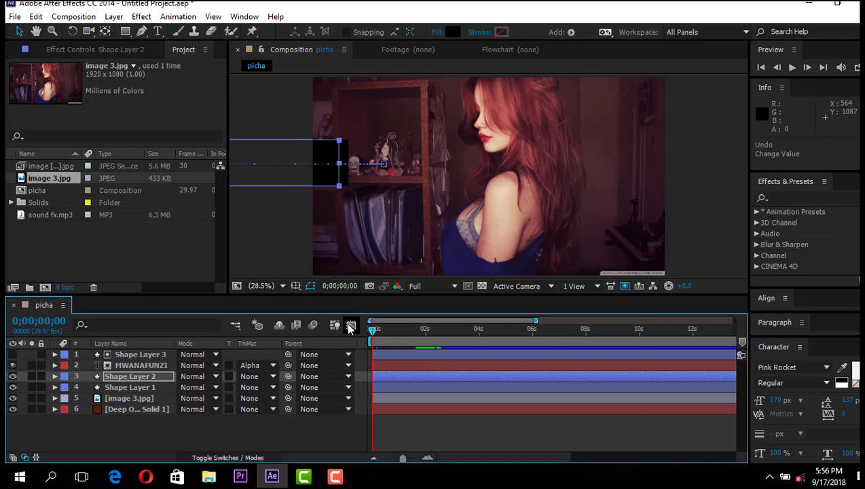
pyautogui.hotkey('shift', 'Right')
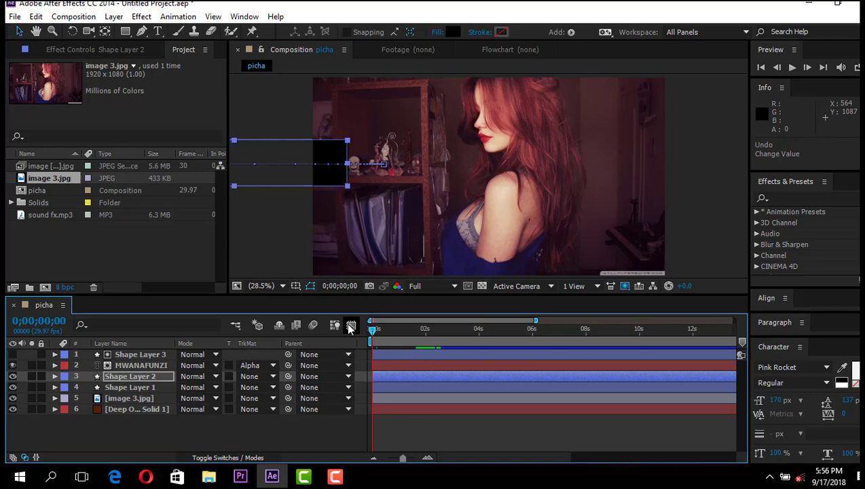
# Try nudging Shape Layer 2 and Shape Layer 1 left together, and undo the nudges
pyautogui.keyDown('ctrl'); pyautogui.click(145, 385); pyautogui.keyUp('ctrl')
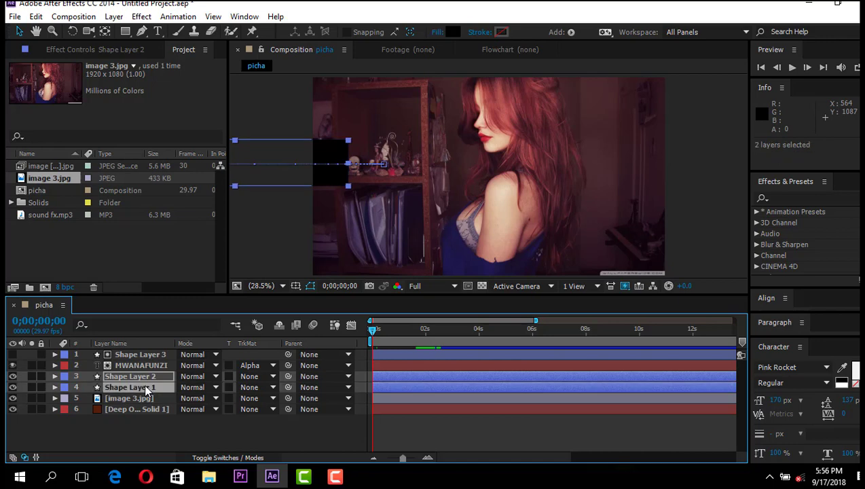
pyautogui.press('Left')
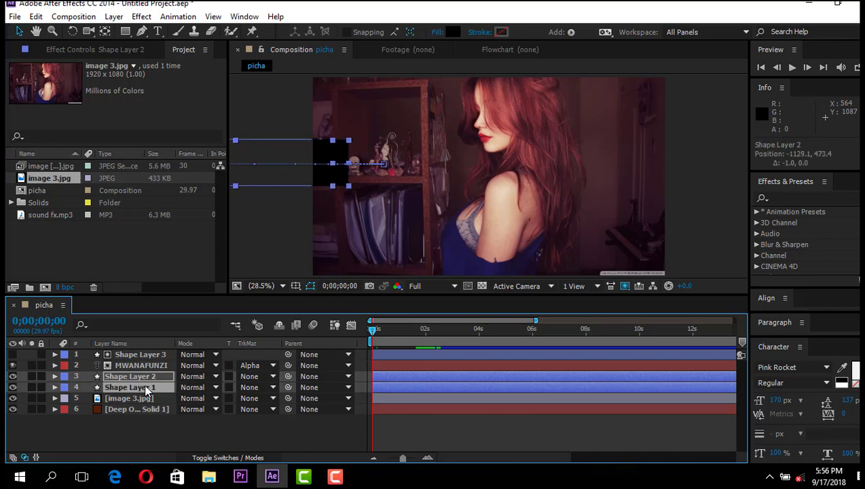
pyautogui.hotkey('ctrl', 'z')
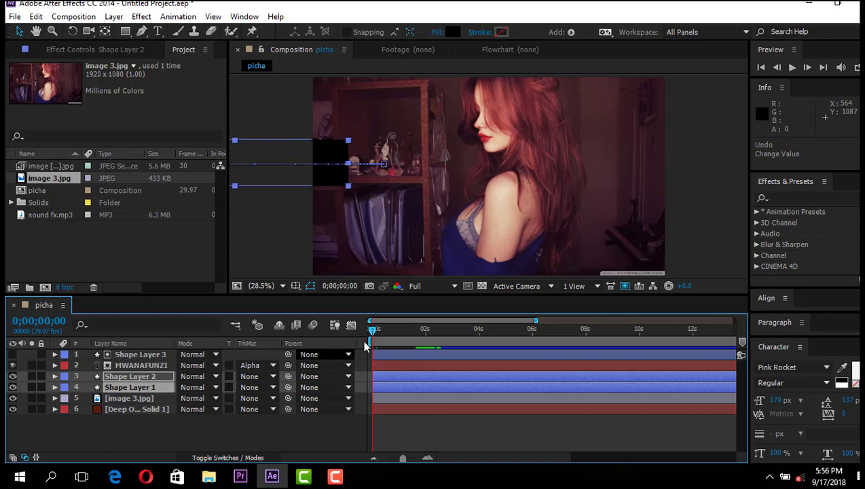
# Preview the title animation over image 3.jpg repeatedly from the start, and park the playhead at 0;00;03;19
pyautogui.moveTo(370, 329)
pyautogui.mouseDown()
pyautogui.moveTo(440, 334)
pyautogui.moveTo(368, 332)
pyautogui.mouseUp()
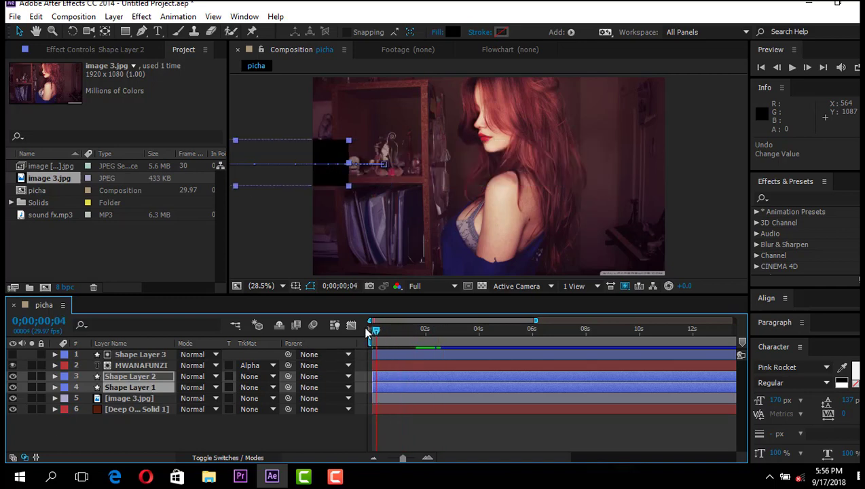
pyautogui.click(711, 174)
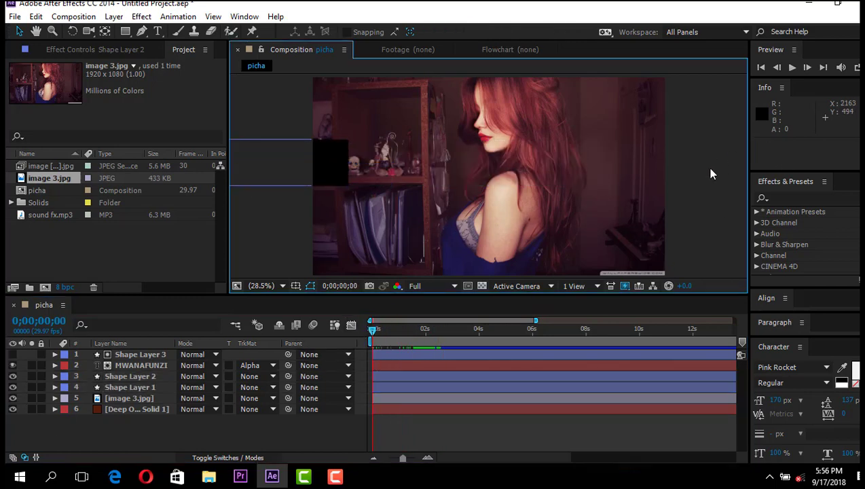
pyautogui.press('space')
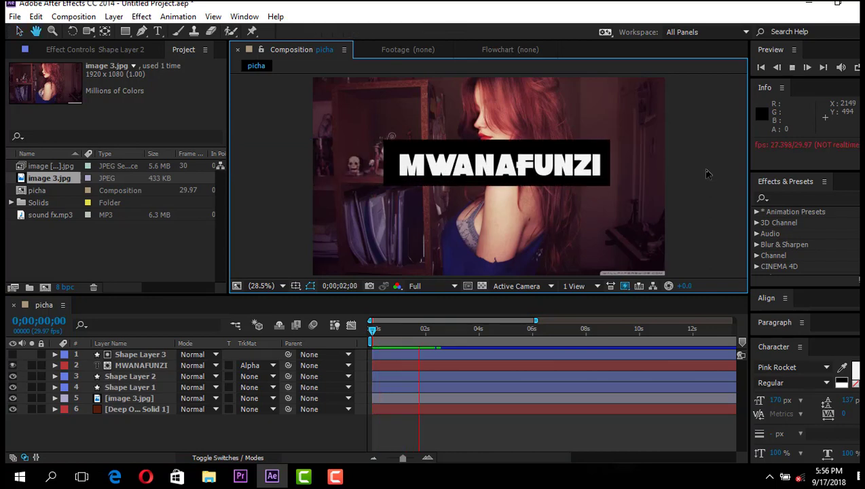
pyautogui.press('space')
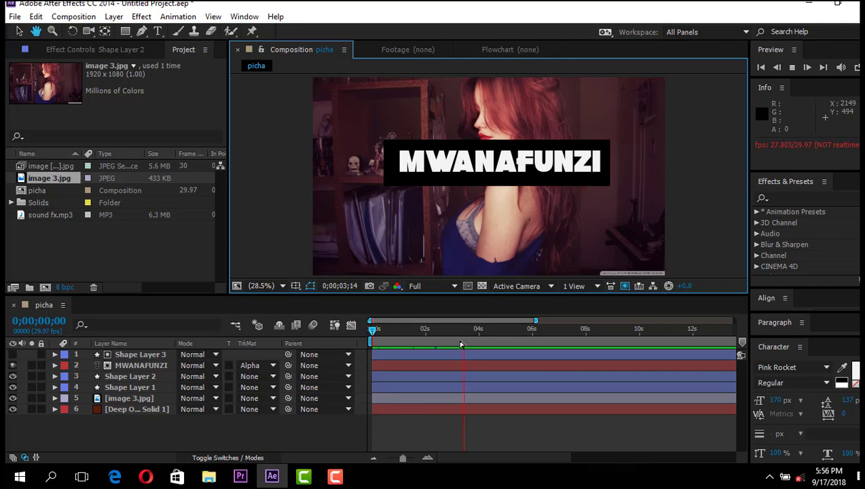
pyautogui.moveTo(467, 331); pyautogui.dragTo(350, 332)
pyautogui.press('space')
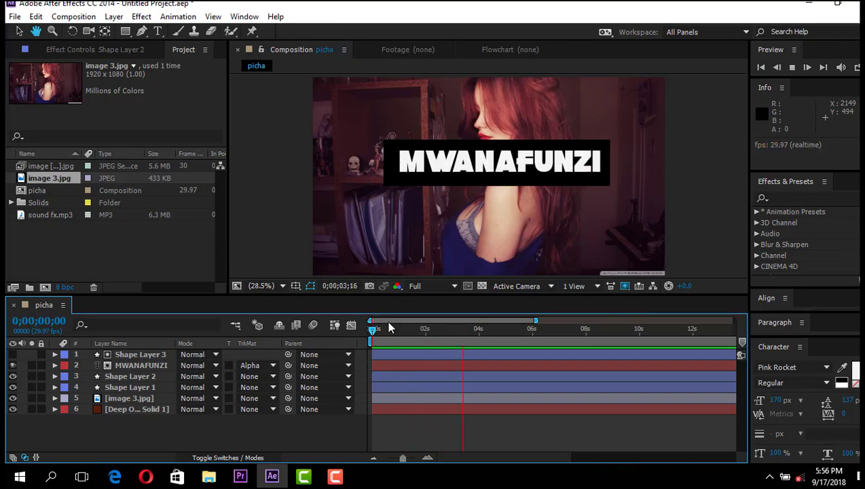
pyautogui.press('space')
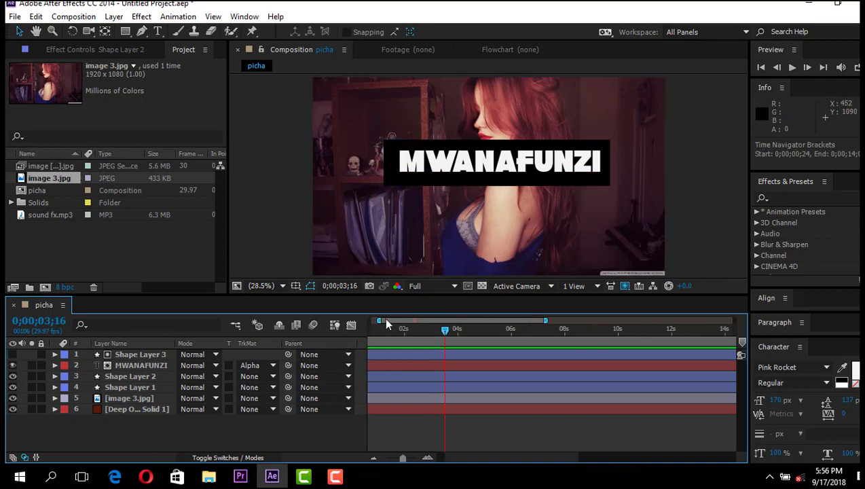
pyautogui.moveTo(465, 332); pyautogui.dragTo(357, 334)
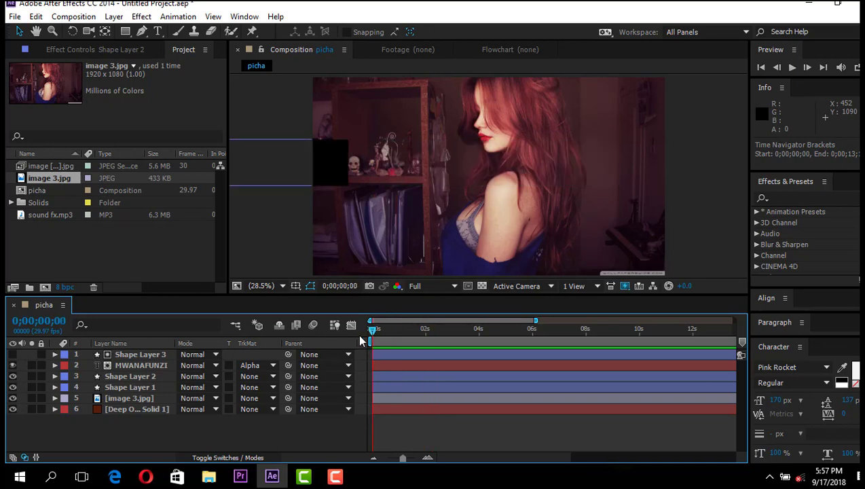
pyautogui.press('space')
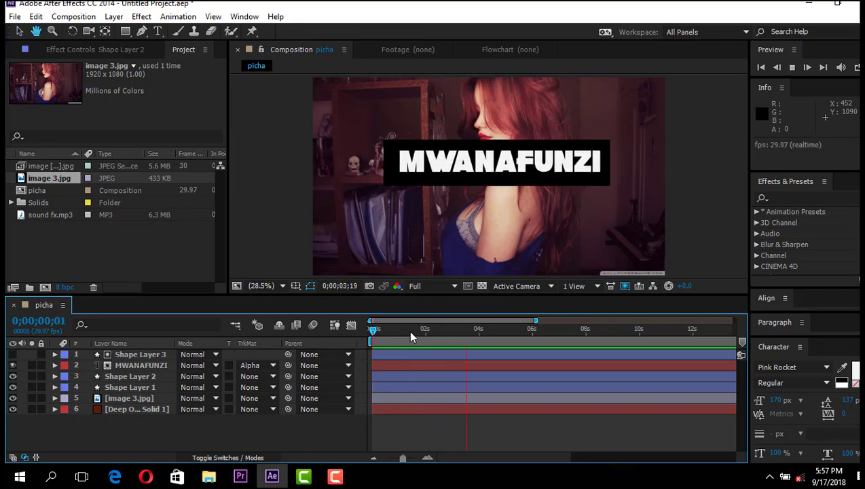
pyautogui.click(470, 331)
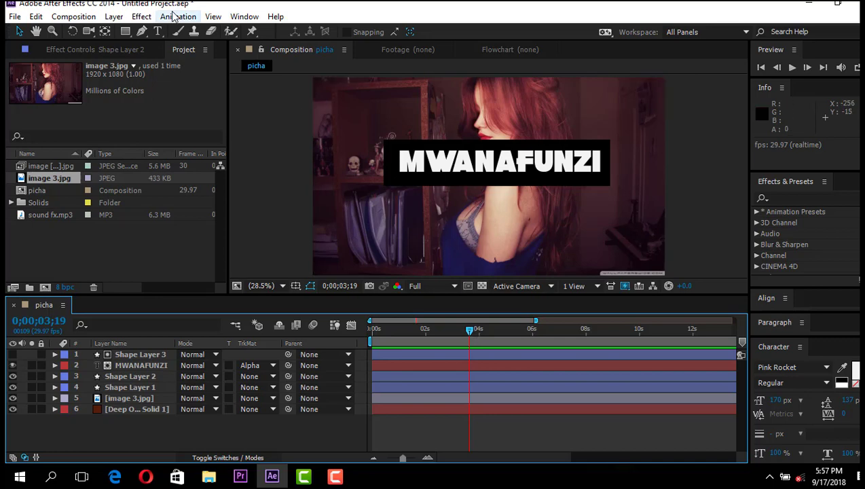
# Add a text layer reading "WA AFFTER EFECT" just below the MWANAFUNZI box
pyautogui.click(158, 32)
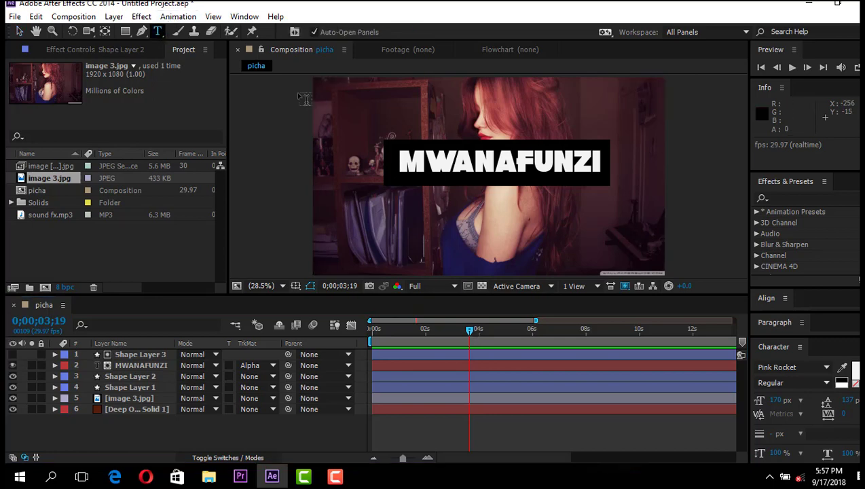
pyautogui.click(452, 207)
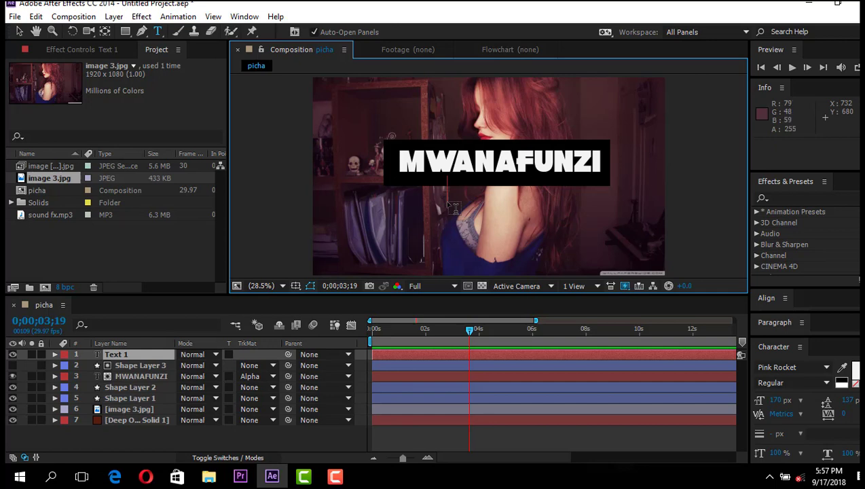
pyautogui.write('WA')
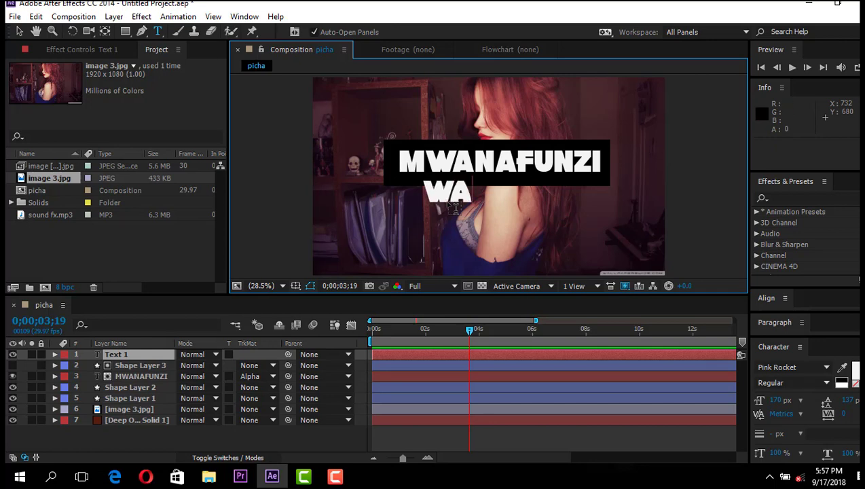
pyautogui.write(' AF')
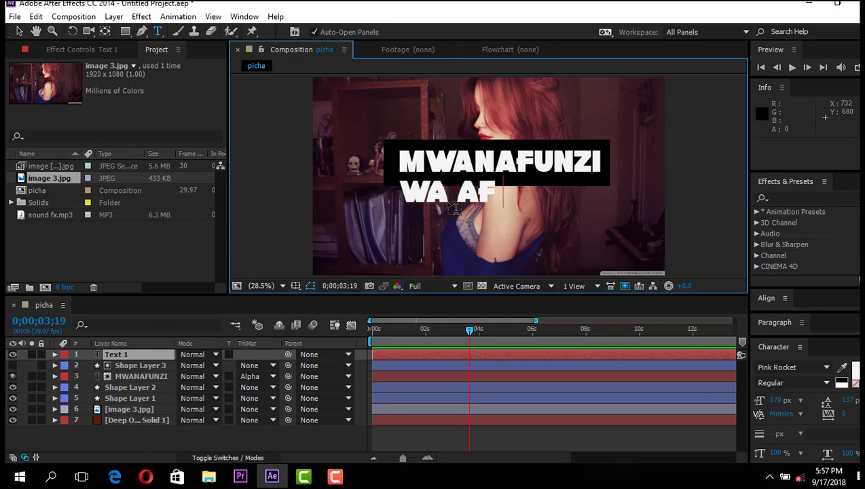
pyautogui.write('TER')
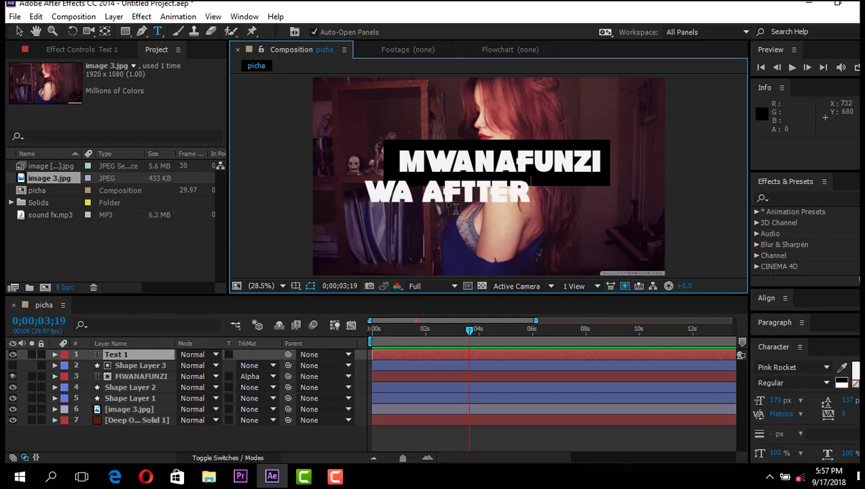
pyautogui.press('BackSpace')
pyautogui.press('BackSpace')
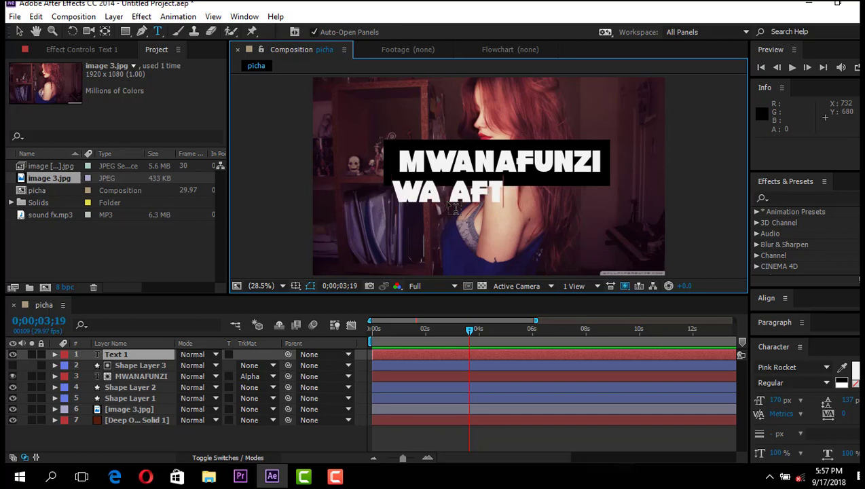
pyautogui.press('BackSpace')
pyautogui.write('FTER')
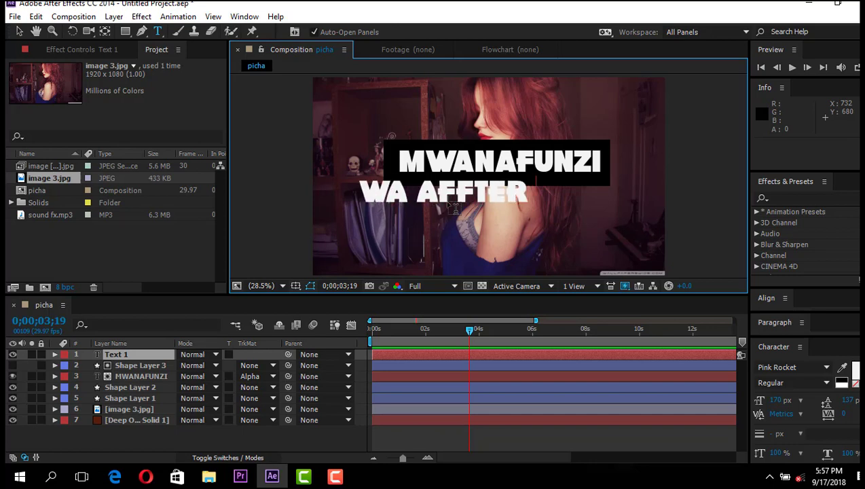
pyautogui.write(' EFECT')
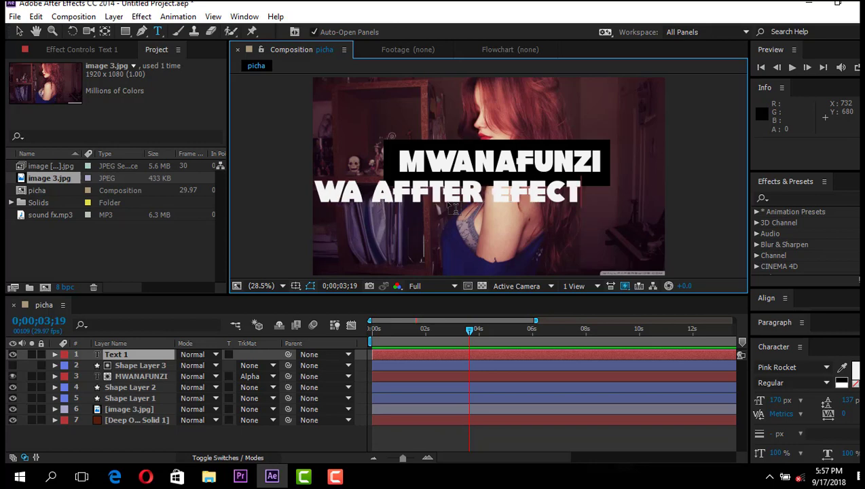
# Reduce the WA AFFTER EFECT text to 93 px and centre it beneath the MWANAFUNZI box at about 1023.9, 669.7
pyautogui.moveTo(600, 195); pyautogui.dragTo(312, 197)
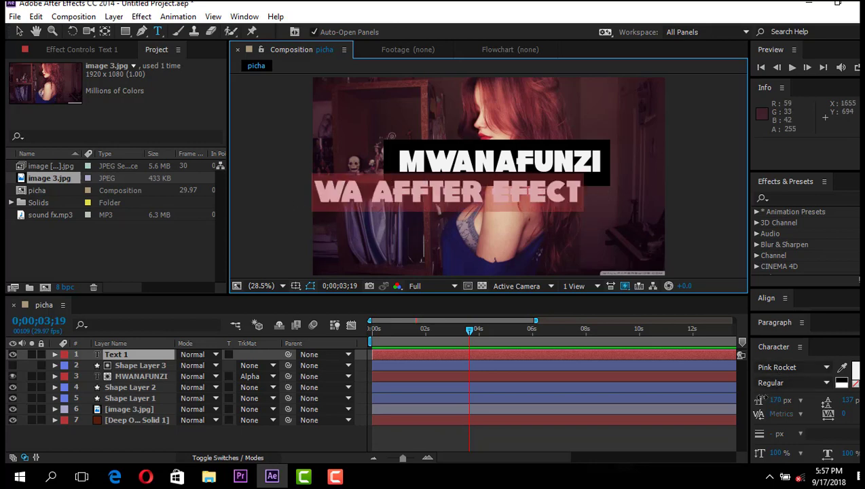
pyautogui.moveTo(761, 398); pyautogui.dragTo(706, 378)
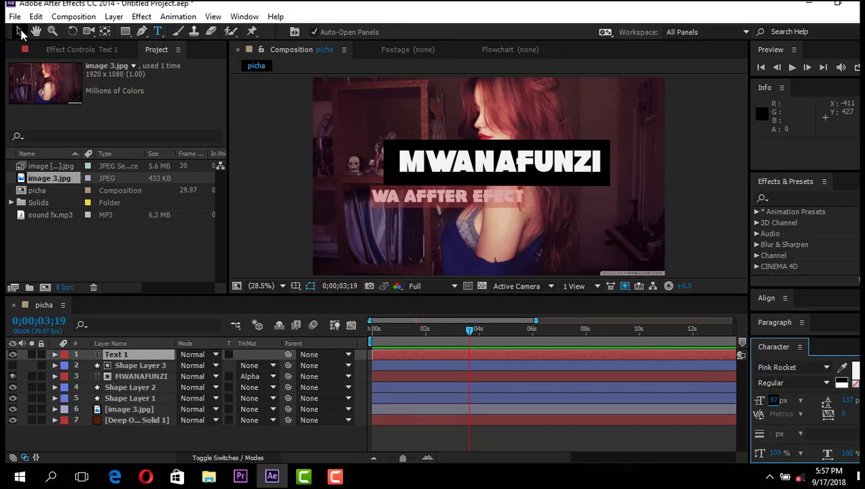
pyautogui.click(20, 32)
pyautogui.moveTo(454, 198); pyautogui.dragTo(502, 195)
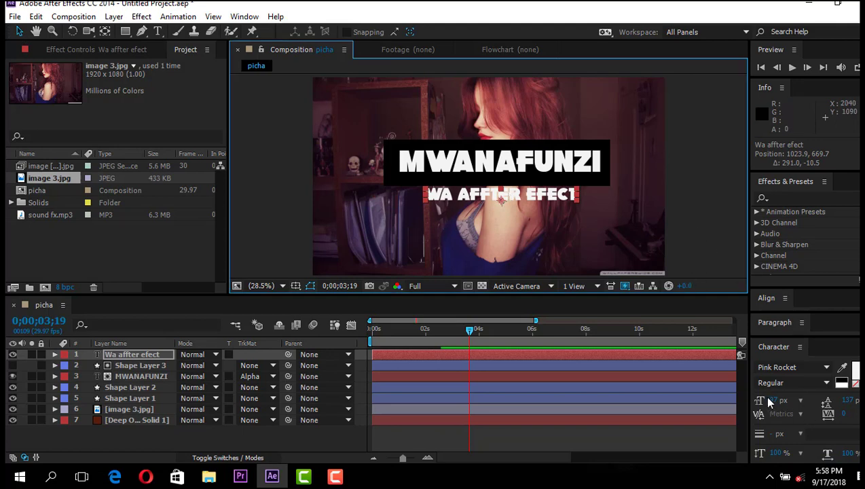
pyautogui.moveTo(768, 402)
pyautogui.mouseDown()
pyautogui.moveTo(792, 399)
pyautogui.moveTo(766, 400)
pyautogui.mouseUp()
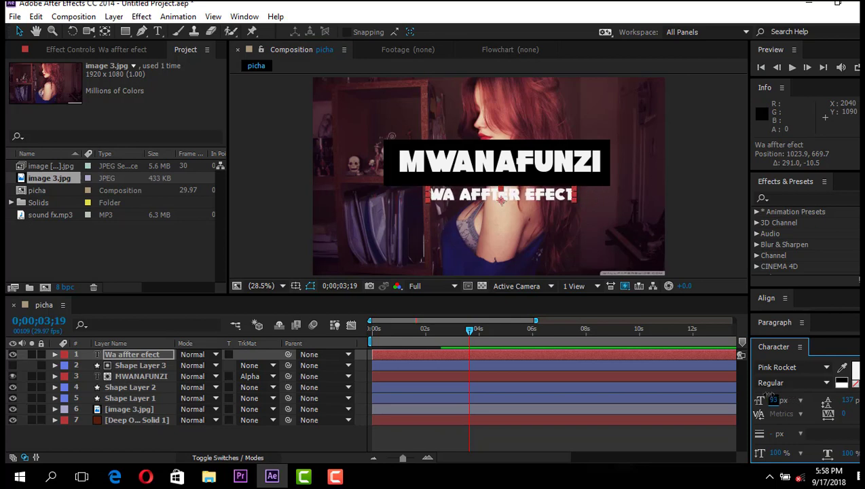
pyautogui.click(646, 218)
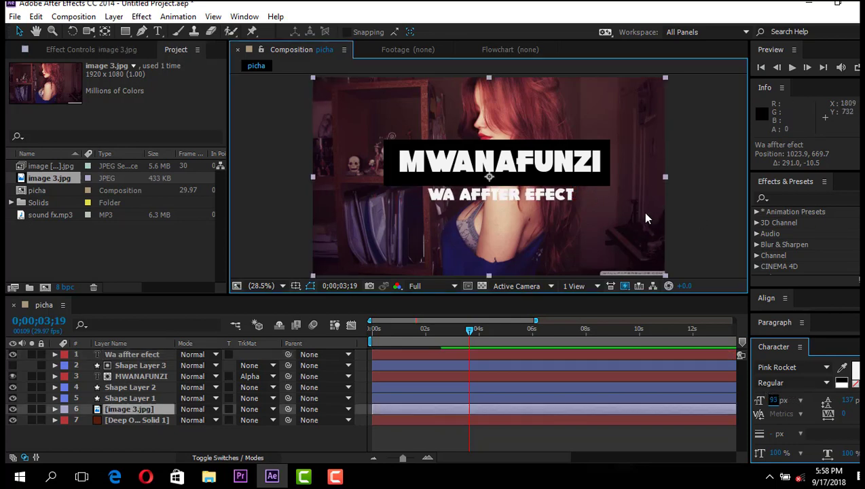
# Change the font of the whole WA AFFTER EFECT line to Quicksand
pyautogui.click(158, 31)
pyautogui.click(428, 195)
pyautogui.moveTo(428, 195); pyautogui.dragTo(578, 197)
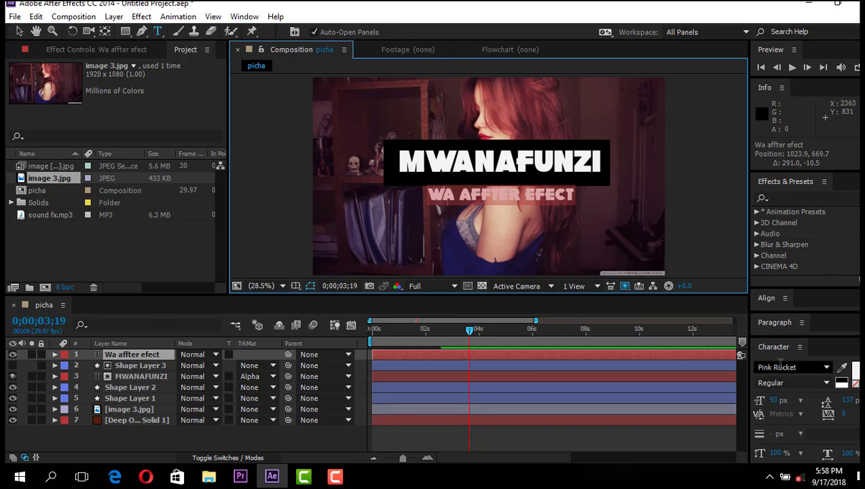
pyautogui.click(245, 17)
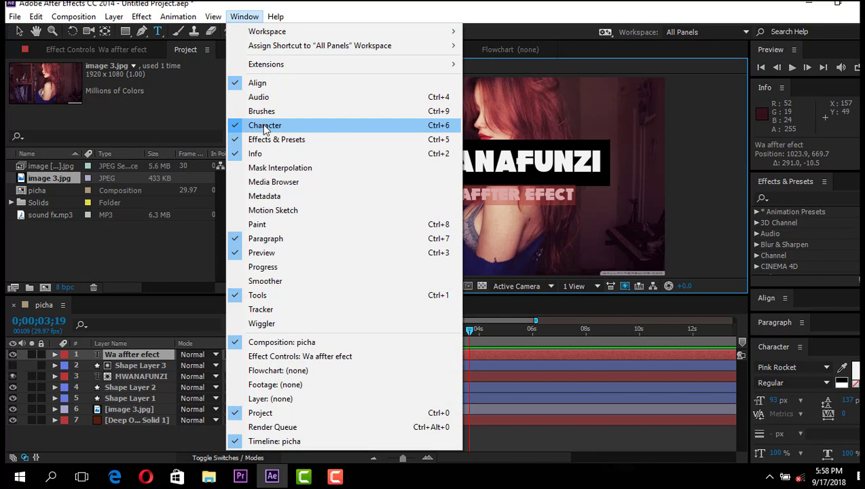
pyautogui.click(807, 372)
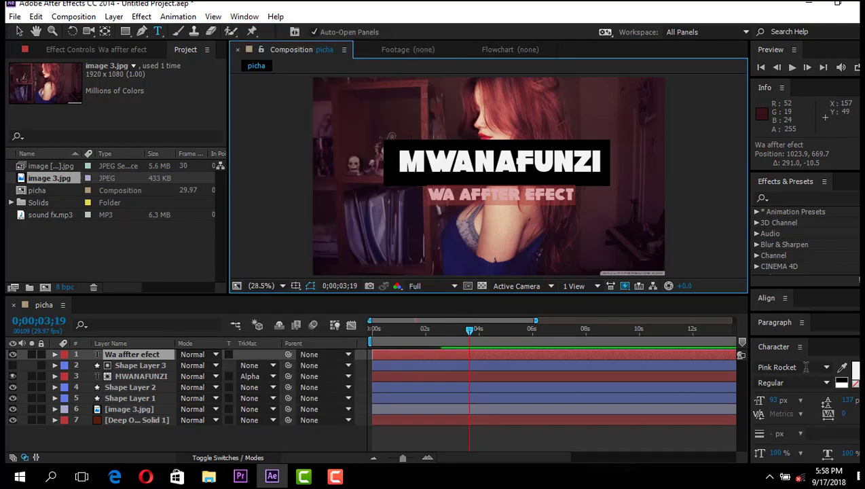
pyautogui.click(806, 368)
pyautogui.moveTo(805, 368); pyautogui.dragTo(752, 367)
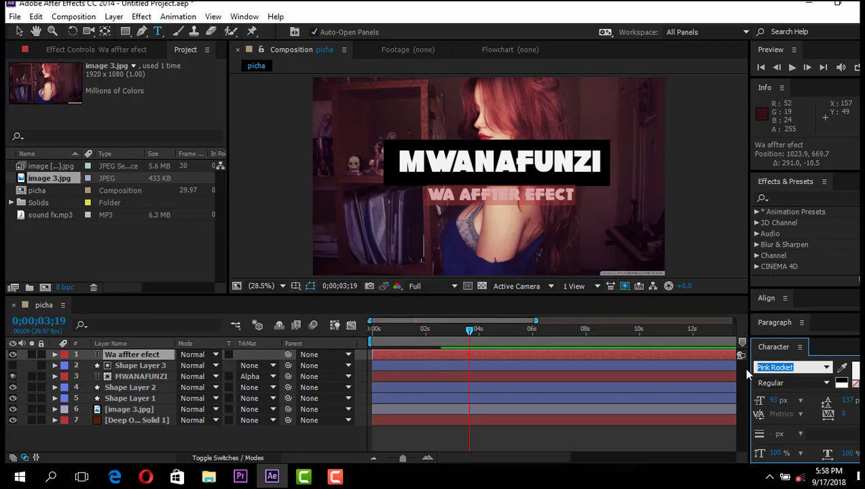
pyautogui.write('Quicksand')
pyautogui.press('Return')
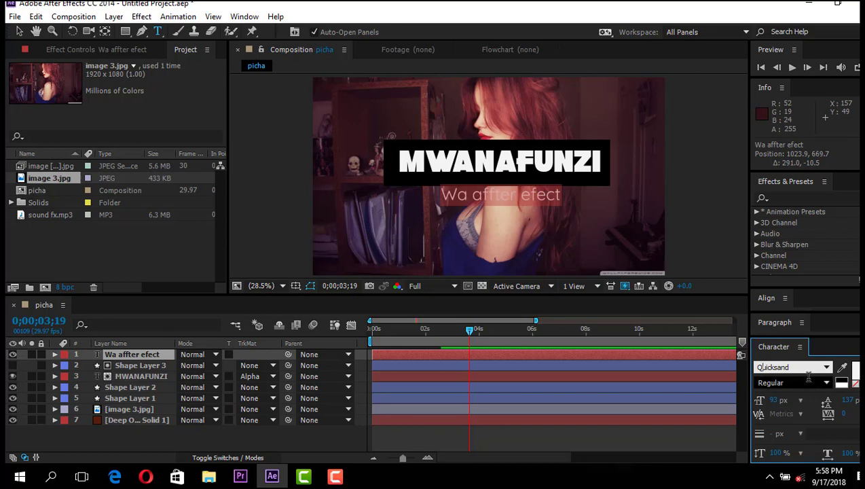
# Set the Wa affter efect text to the Medium font style and deselect the layer
pyautogui.click(808, 383)
pyautogui.click(827, 382)
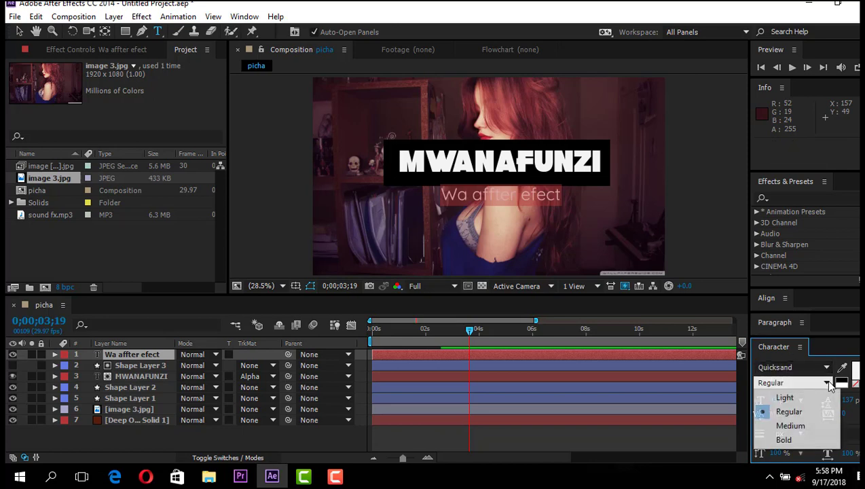
pyautogui.click(781, 427)
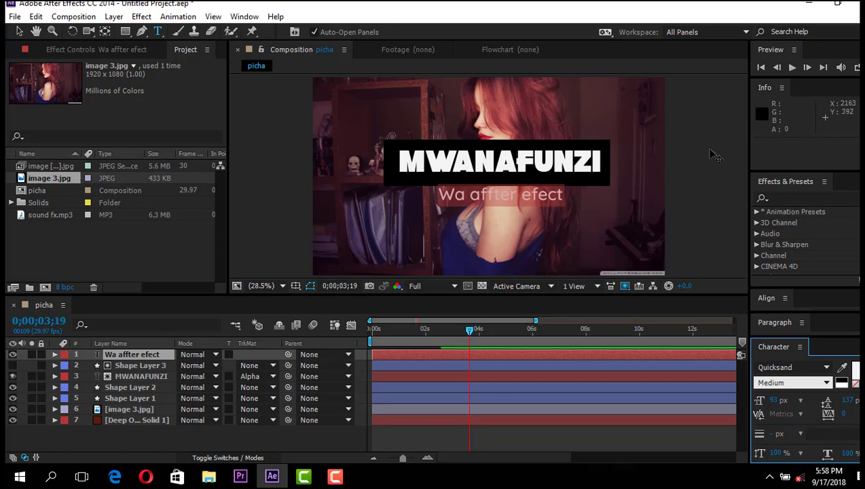
pyautogui.click(719, 128)
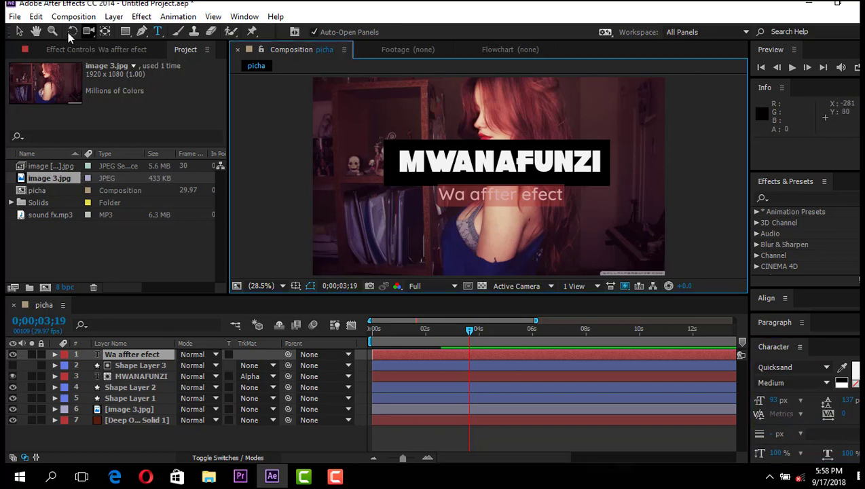
pyautogui.click(26, 31)
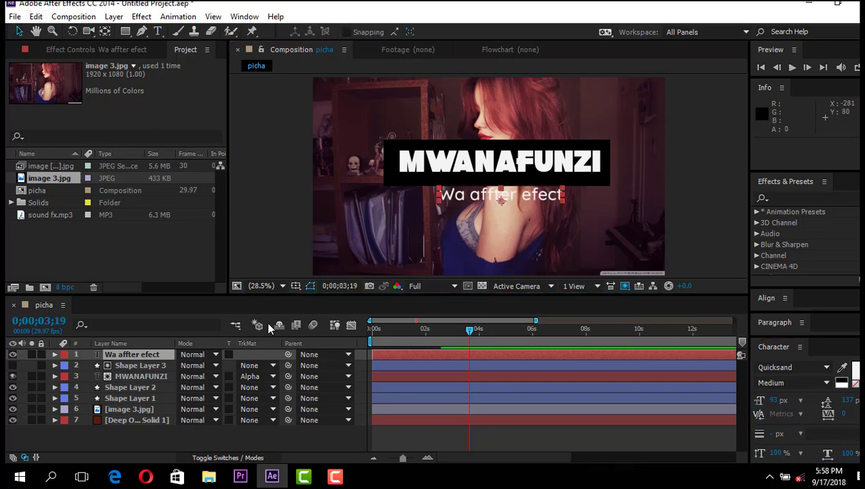
pyautogui.click(327, 427)
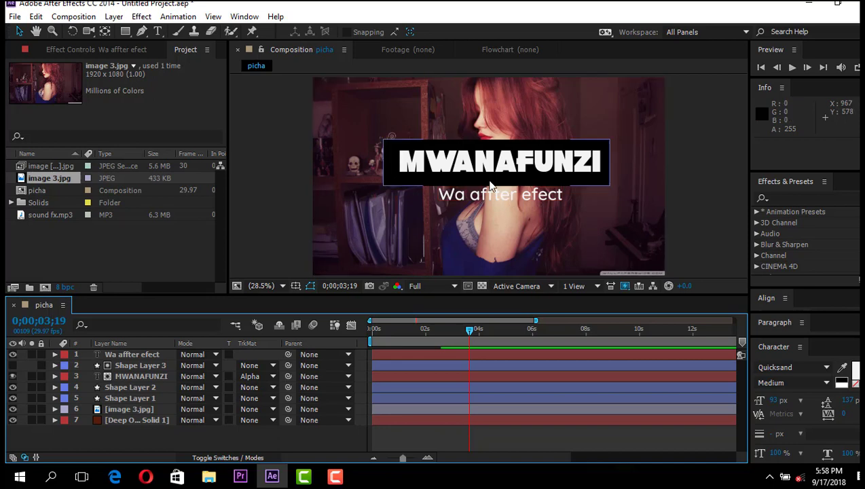
# At 0;00;02;14, draw a black rectangle shape directly under the MWANAFUNZI box, covering the Wa affter efect text
pyautogui.moveTo(469, 334); pyautogui.dragTo(438, 332)
pyautogui.click(125, 31)
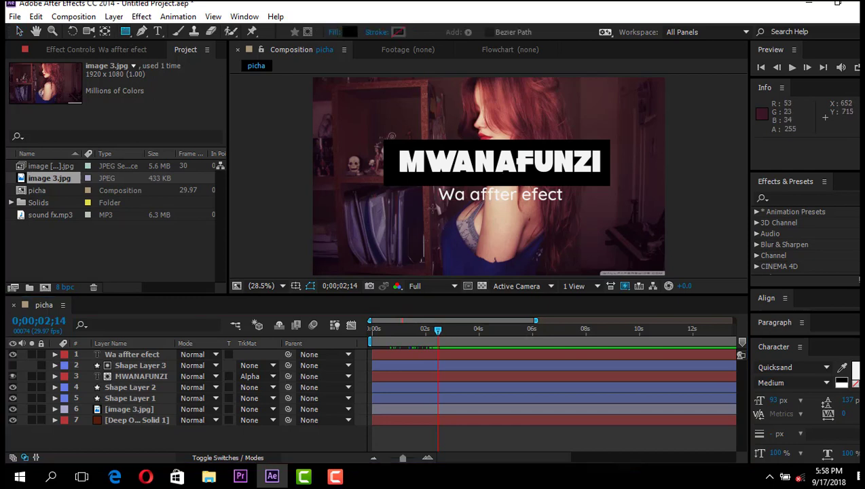
pyautogui.moveTo(430, 184); pyautogui.dragTo(575, 210)
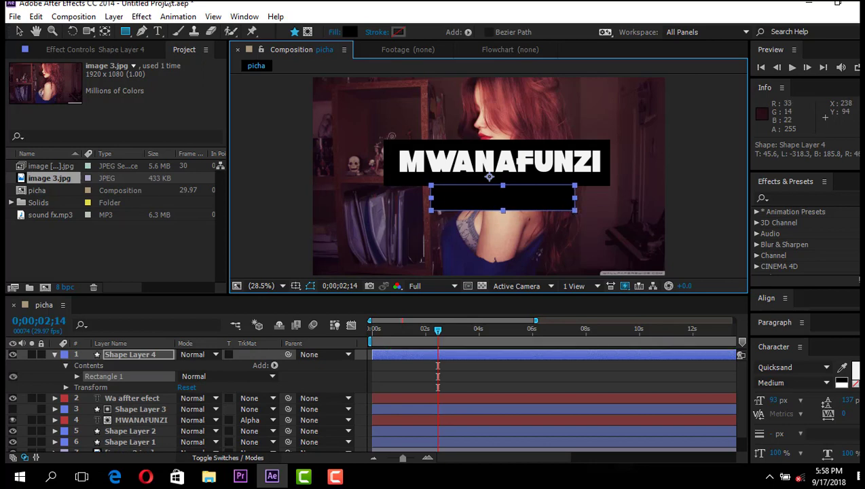
pyautogui.click(19, 31)
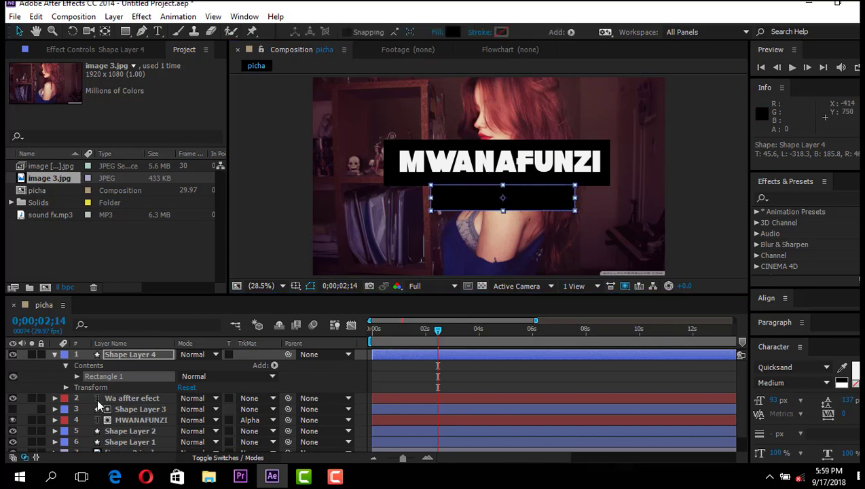
# Rename the new rectangle's shape layer to "mask 2" and collapse its properties
pyautogui.click(52, 355)
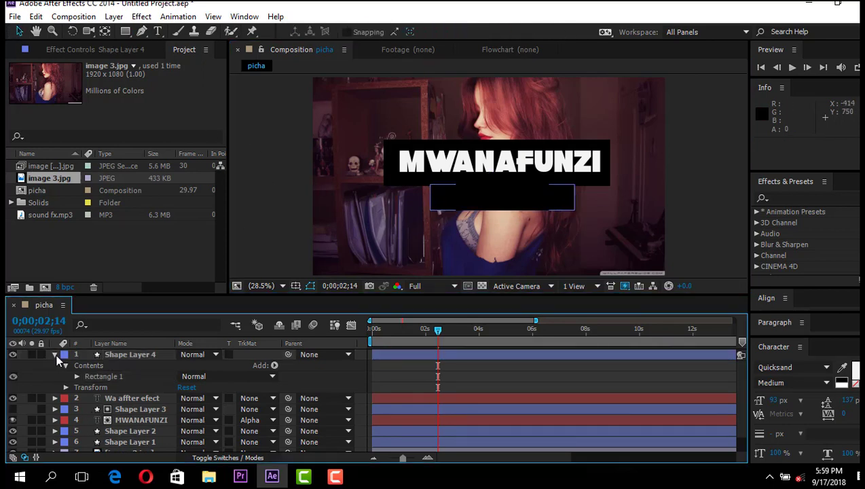
pyautogui.click(123, 352)
pyautogui.rightClick(123, 352)
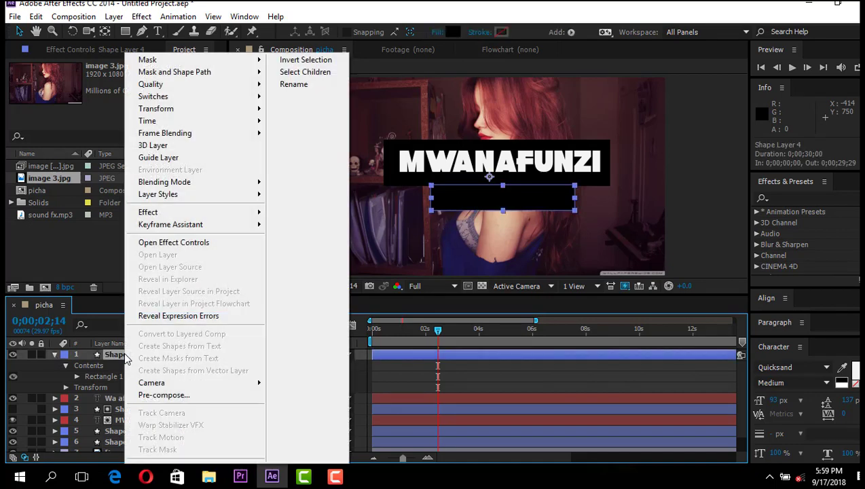
pyautogui.click(292, 86)
pyautogui.write('mask 2')
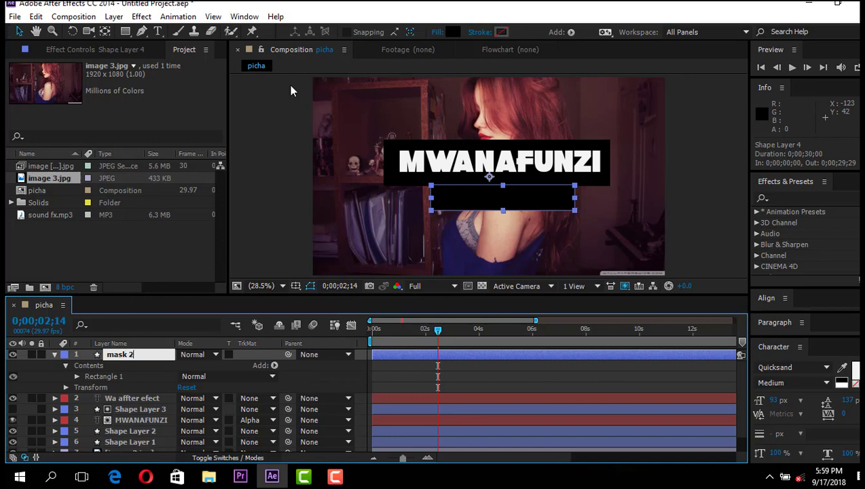
pyautogui.press('Return')
pyautogui.click(54, 355)
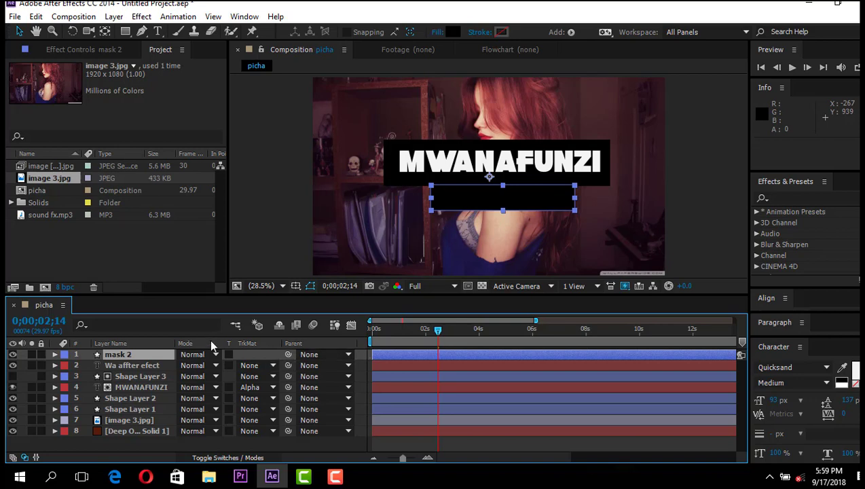
# Set the Wa affter efect layer's track matte to Alpha Matte "mask 2"
pyautogui.click(120, 364)
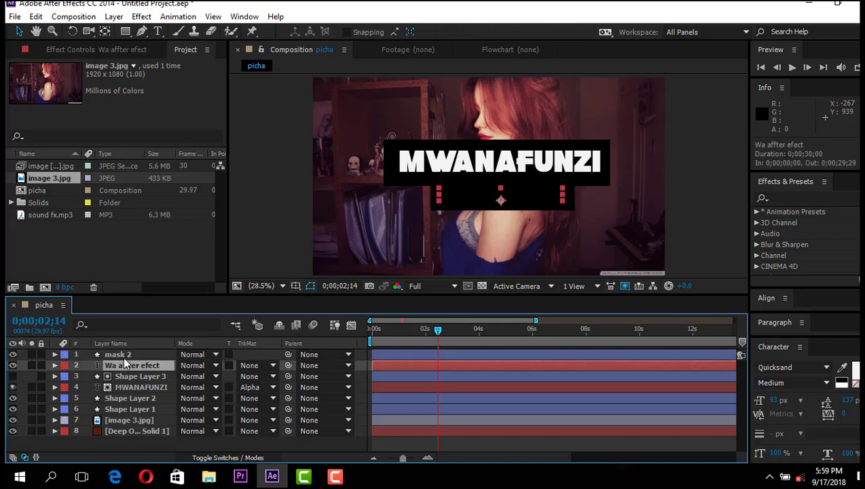
pyautogui.click(124, 354)
pyautogui.click(130, 364)
pyautogui.click(261, 367)
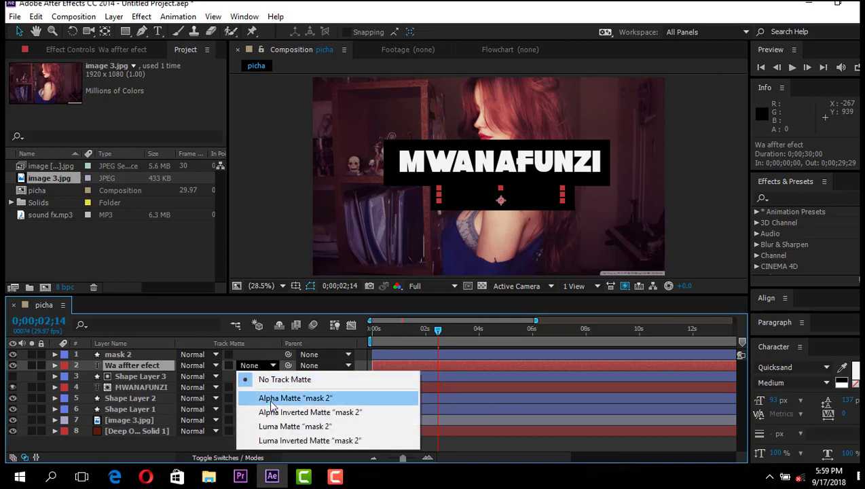
pyautogui.click(271, 399)
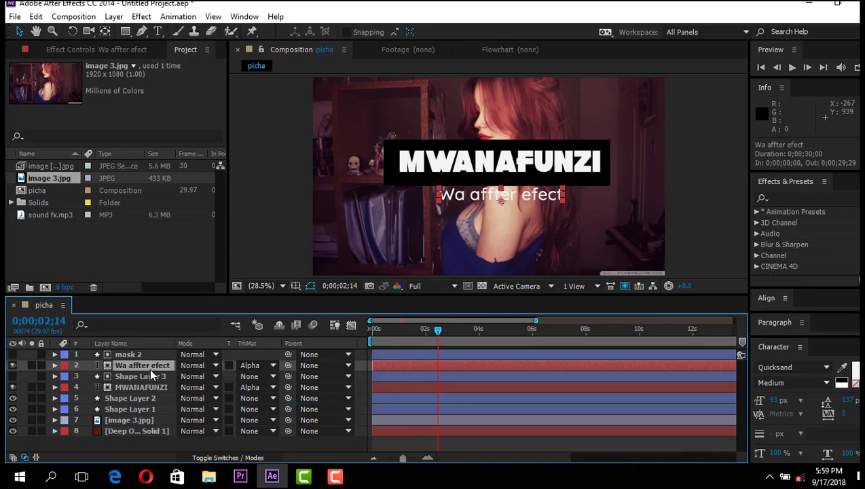
# At 0;00;01;27, lower the Wa affter efect text to a Y position of 834.7 and start Position keyframing
pyautogui.press('p')
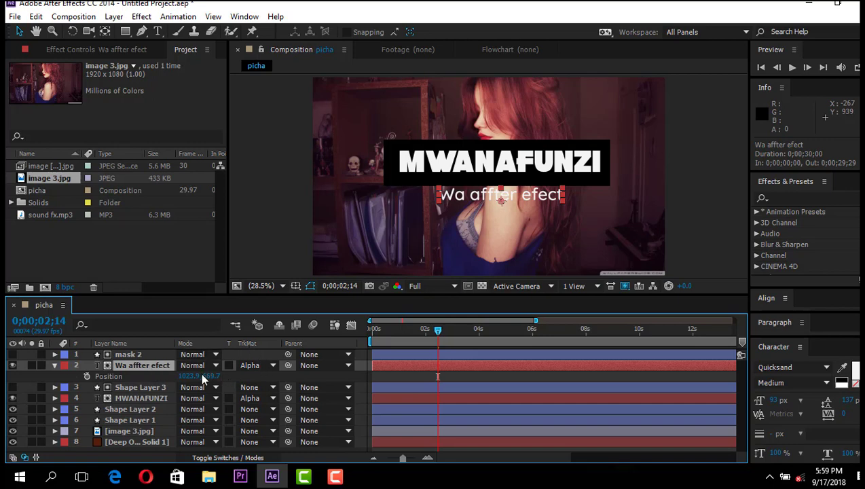
pyautogui.moveTo(196, 381); pyautogui.dragTo(197, 382)
pyautogui.moveTo(440, 332)
pyautogui.mouseDown()
pyautogui.moveTo(375, 330)
pyautogui.moveTo(424, 337)
pyautogui.mouseUp()
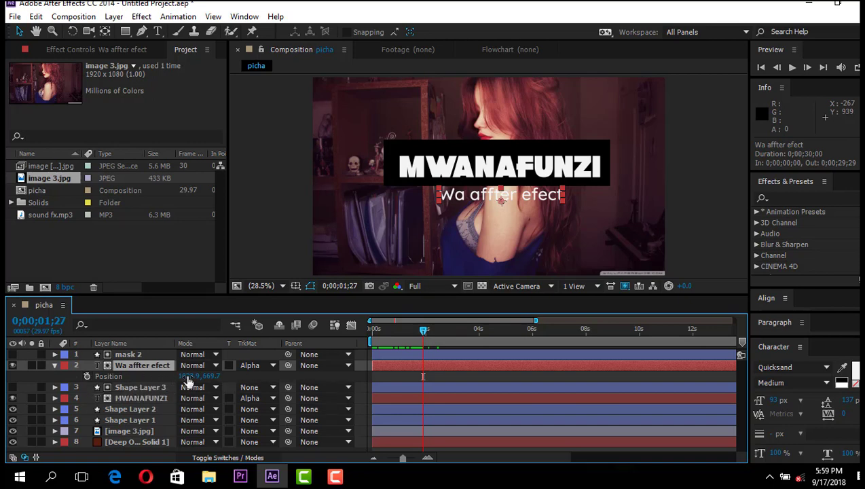
pyautogui.moveTo(189, 383); pyautogui.dragTo(197, 382)
pyautogui.hotkey('ctrl', 'z')
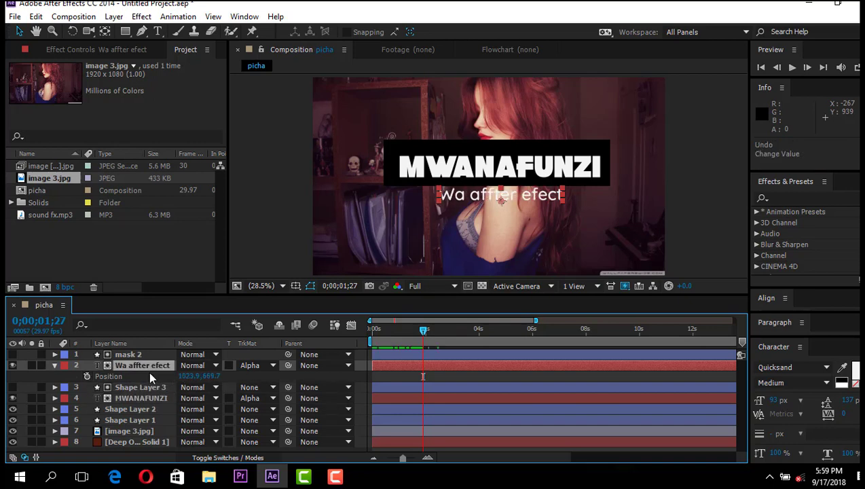
pyautogui.click(224, 377)
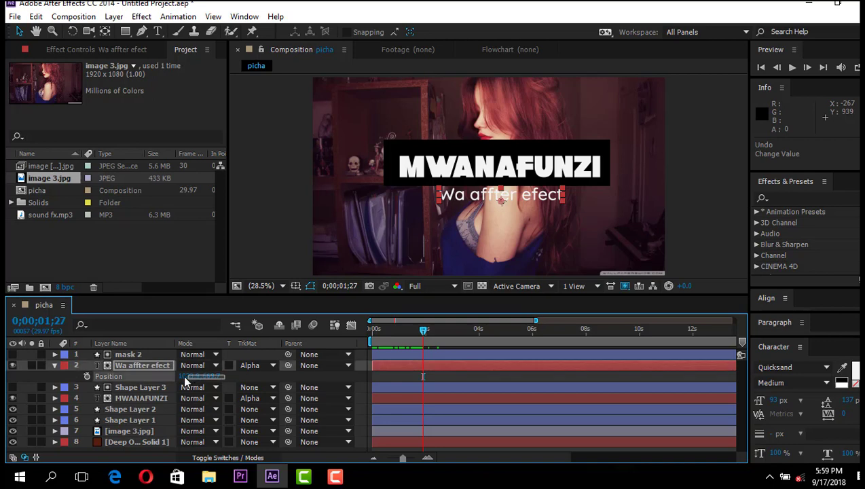
pyautogui.click(224, 354)
pyautogui.moveTo(297, 334); pyautogui.dragTo(296, 334)
pyautogui.moveTo(213, 378); pyautogui.dragTo(331, 362)
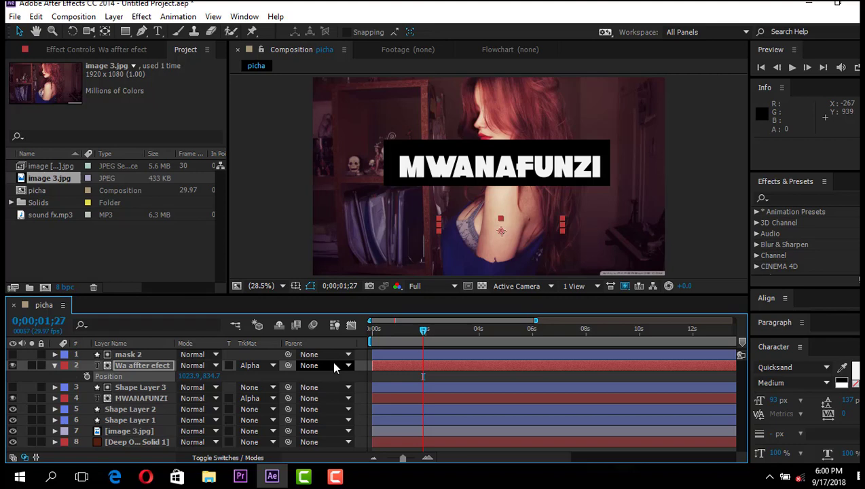
pyautogui.click(86, 375)
# At 0;00;02;04, raise the Wa affter efect text to a Y position of 676.7, just under the MWANAFUNZI box
pyautogui.moveTo(423, 330)
pyautogui.mouseDown()
pyautogui.moveTo(407, 330)
pyautogui.moveTo(429, 332)
pyautogui.mouseUp()
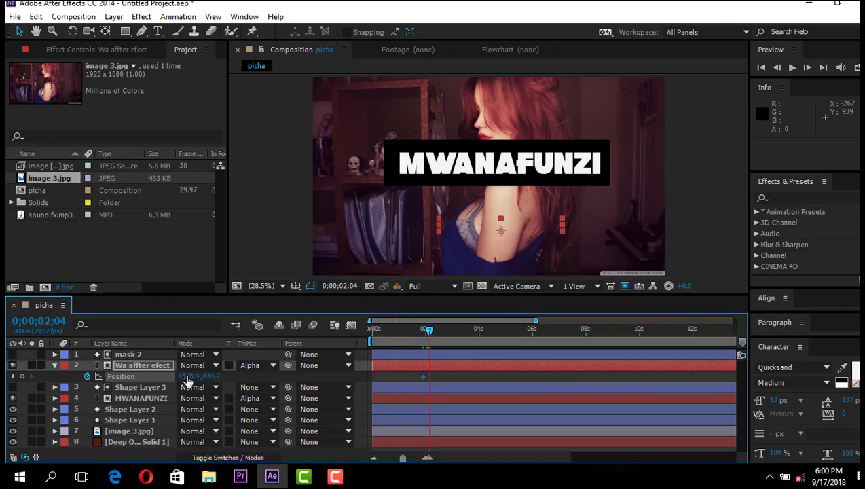
pyautogui.moveTo(193, 377); pyautogui.dragTo(198, 377)
pyautogui.hotkey('ctrl', 'z')
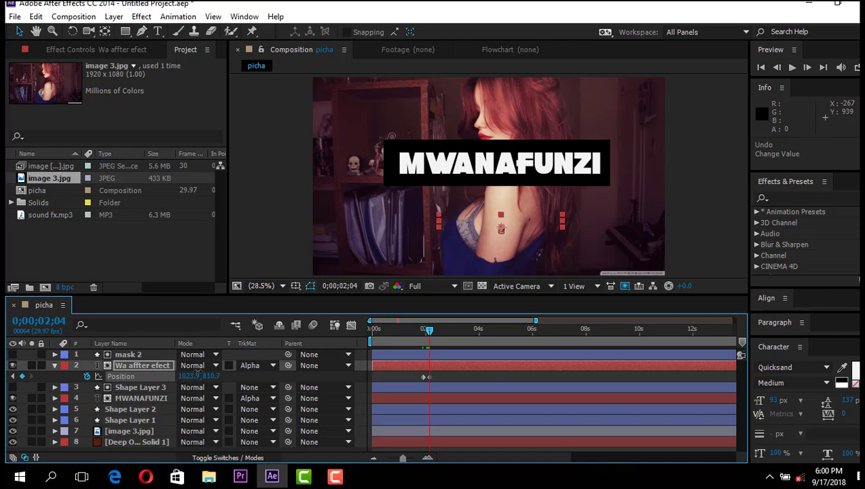
pyautogui.hotkey('shift', 'Up')
pyautogui.hotkey('shift', 'Up')
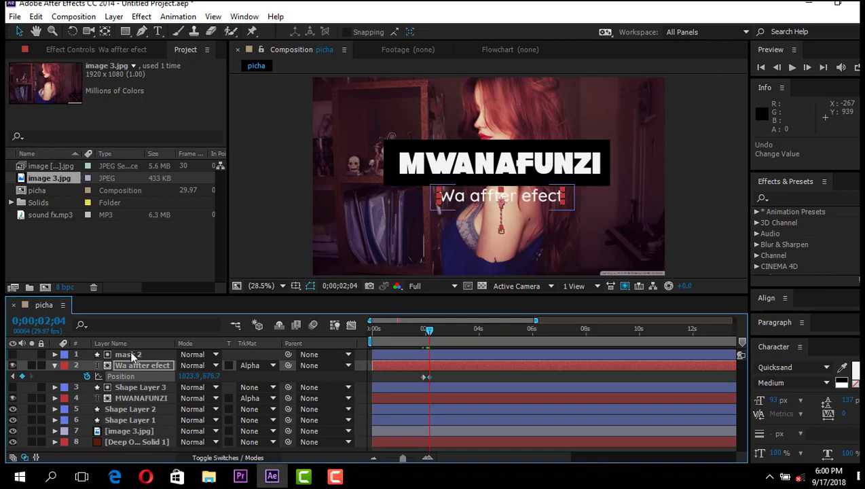
# Spread the text's two Position keyframes to about 0;00;01;20 and 0;00;02;18 and apply Easy Ease to them
pyautogui.moveTo(429, 378); pyautogui.dragTo(393, 381)
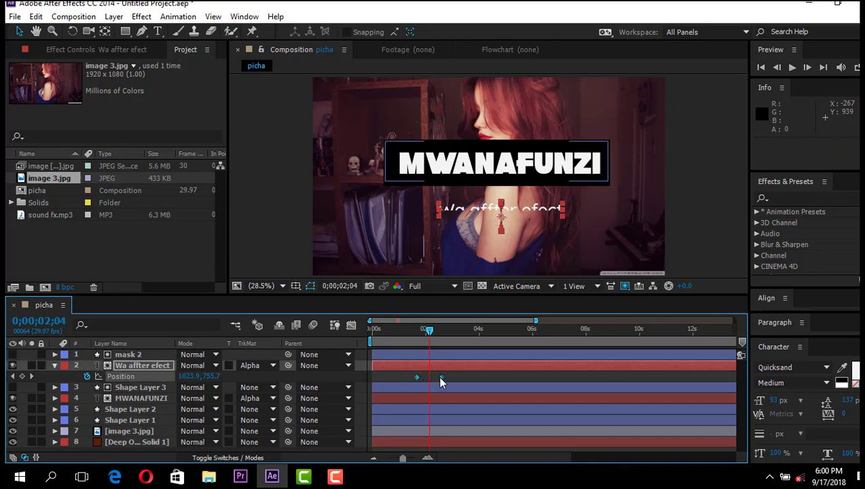
pyautogui.rightClick(441, 377)
pyautogui.moveTo(516, 368)
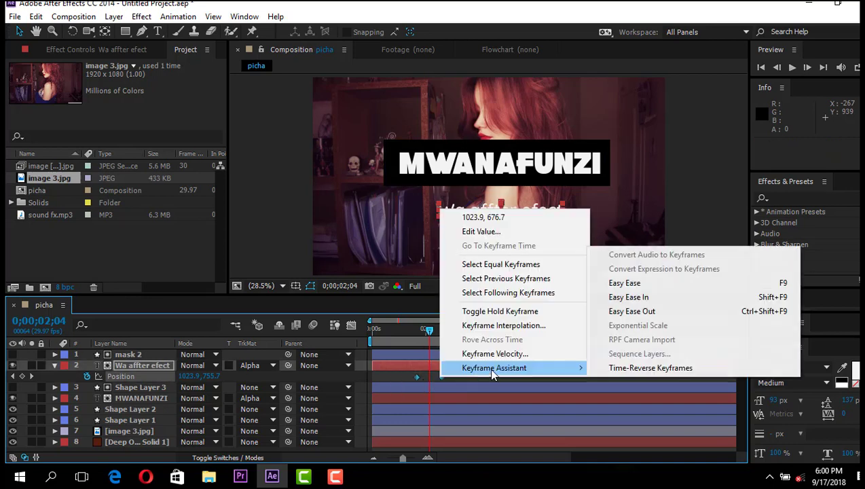
pyautogui.click(625, 283)
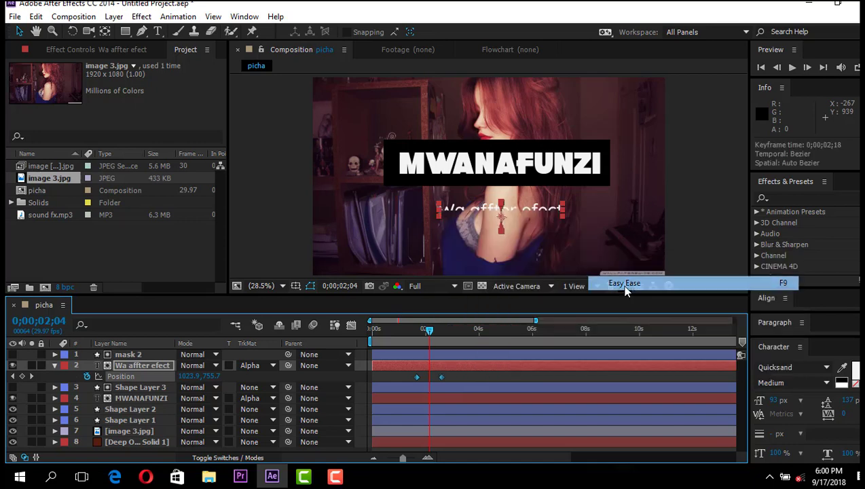
# Reshape the text's Position speed graph in the Graph Editor so it peaks early and slows gradually, then close the graph
pyautogui.click(351, 325)
pyautogui.click(351, 325)
pyautogui.click(351, 325)
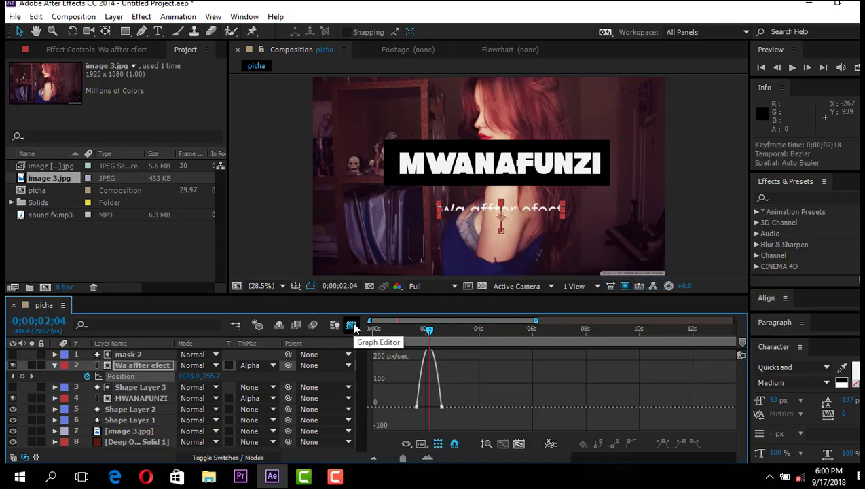
pyautogui.moveTo(483, 383); pyautogui.dragTo(430, 406)
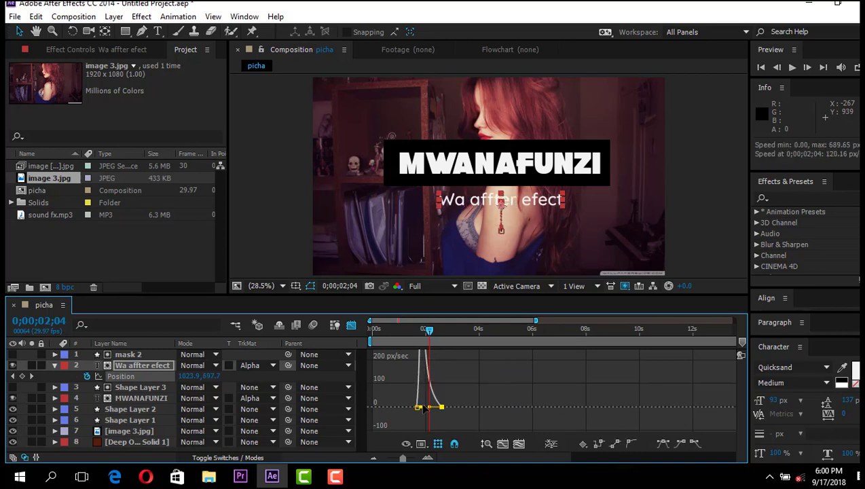
pyautogui.click(519, 444)
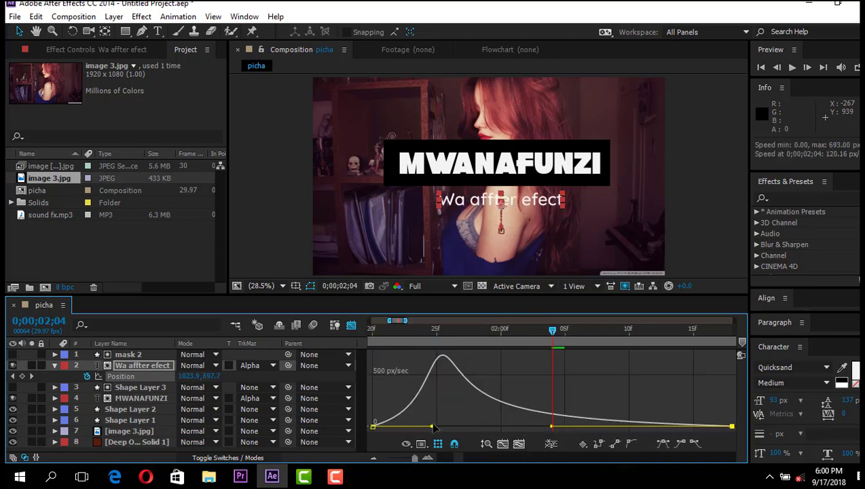
pyautogui.moveTo(431, 425); pyautogui.dragTo(416, 425)
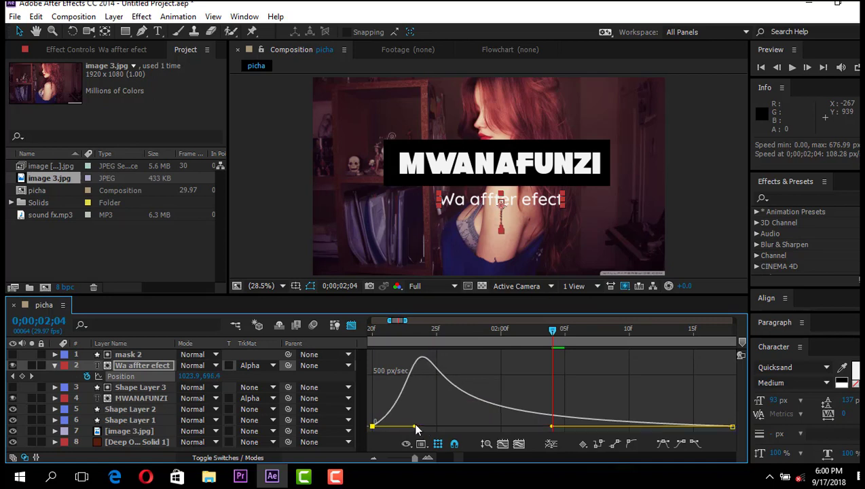
pyautogui.click(351, 326)
# Preview the picha title animation from the beginning and check the Wa affter efect reveal
pyautogui.moveTo(551, 330); pyautogui.dragTo(338, 338)
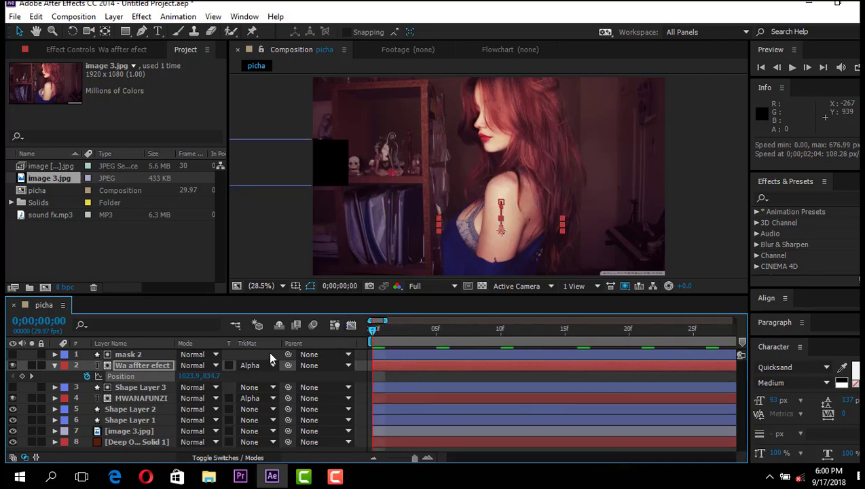
pyautogui.press('space')
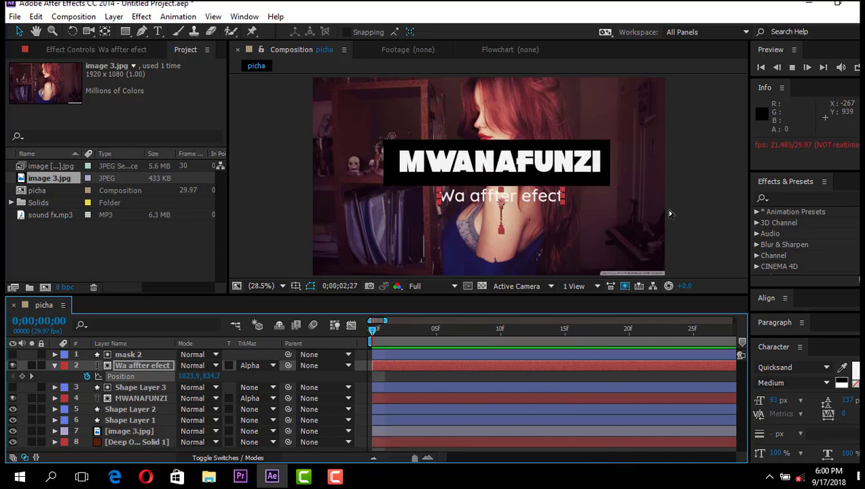
pyautogui.press('space')
pyautogui.click(734, 110)
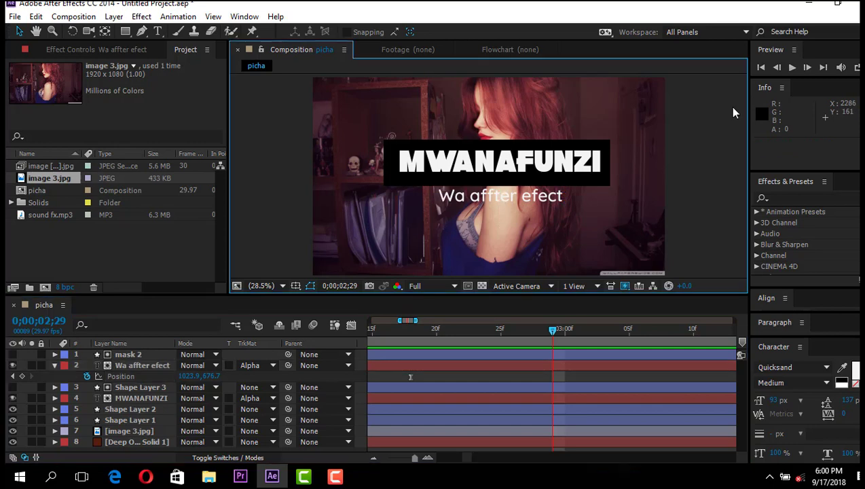
pyautogui.moveTo(551, 331); pyautogui.dragTo(365, 328)
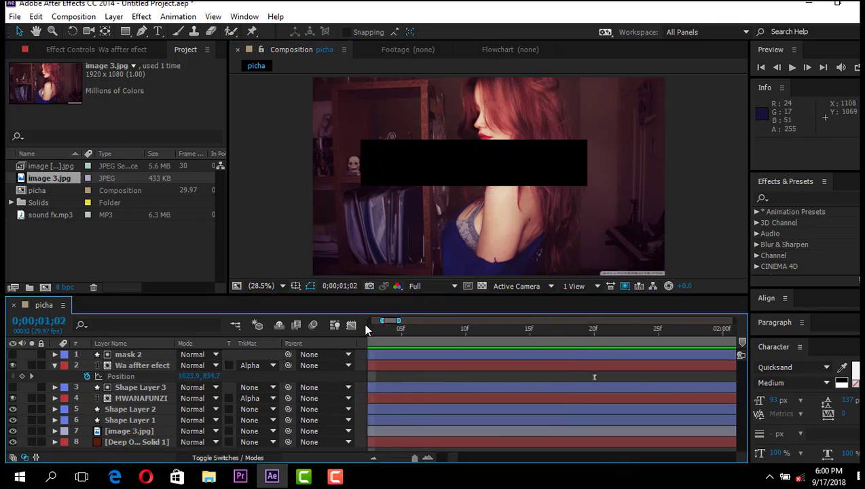
pyautogui.press('space')
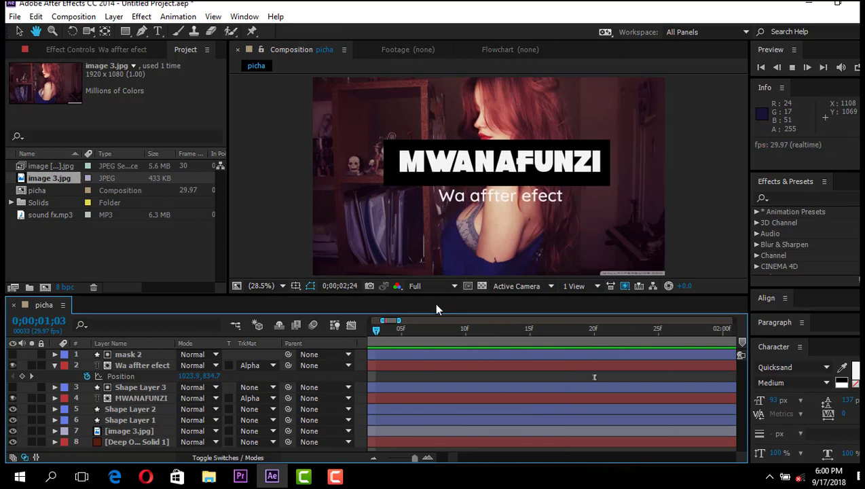
pyautogui.moveTo(399, 320); pyautogui.dragTo(415, 323)
pyautogui.moveTo(555, 329); pyautogui.dragTo(474, 328)
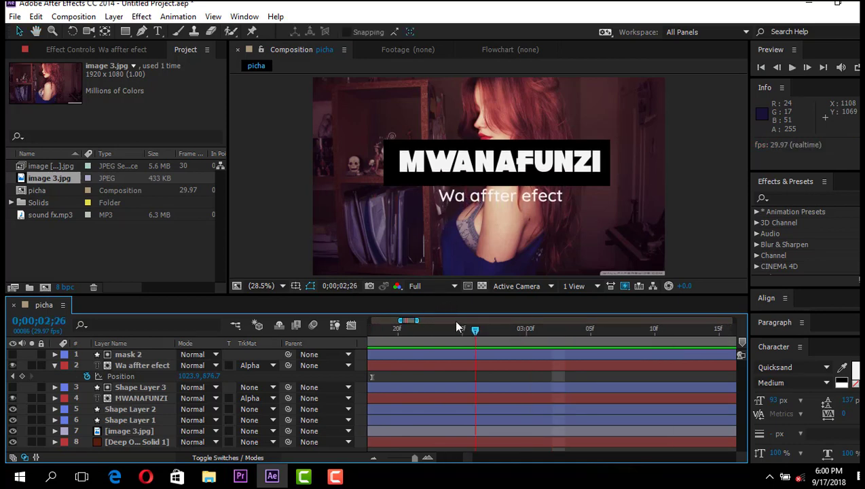
# Replace the MWANAFUNZI title text with "IJUE AFFTER EFFECT"
pyautogui.click(158, 31)
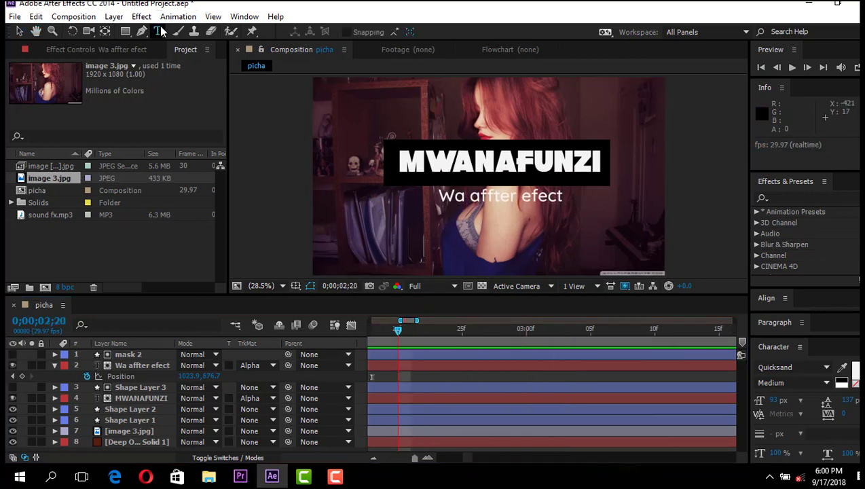
pyautogui.moveTo(598, 158); pyautogui.dragTo(372, 161)
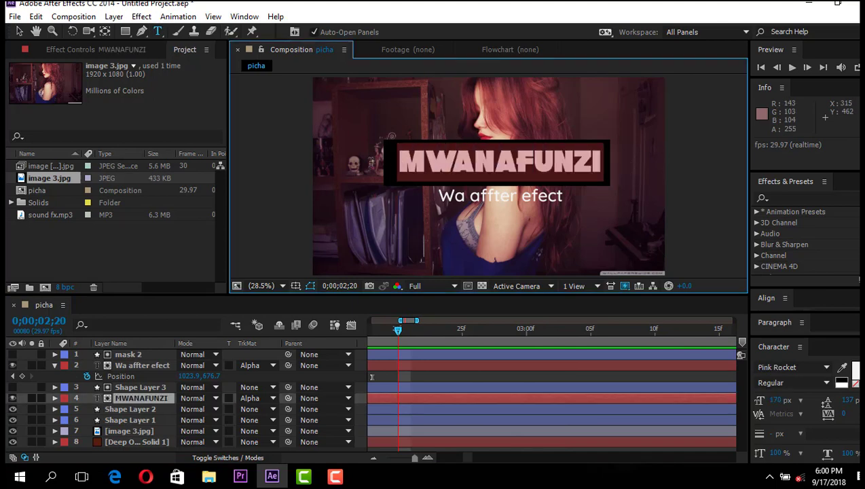
pyautogui.press('BackSpace')
pyautogui.write('IJ')
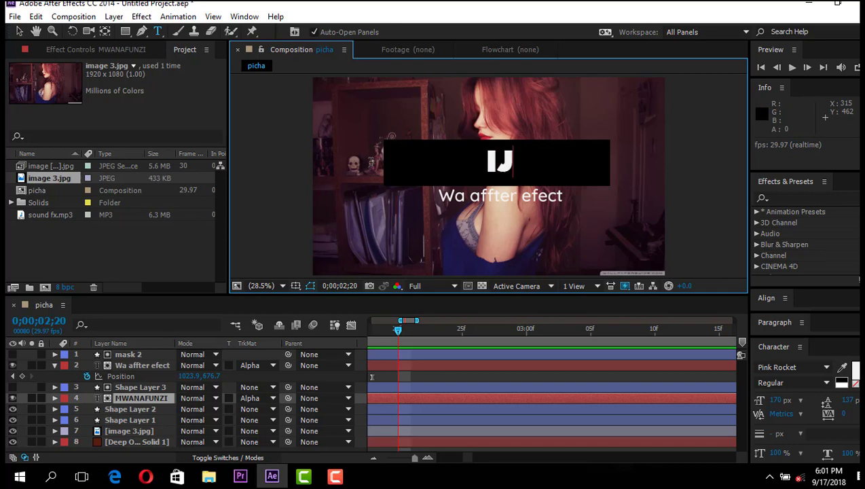
pyautogui.press('BackSpace')
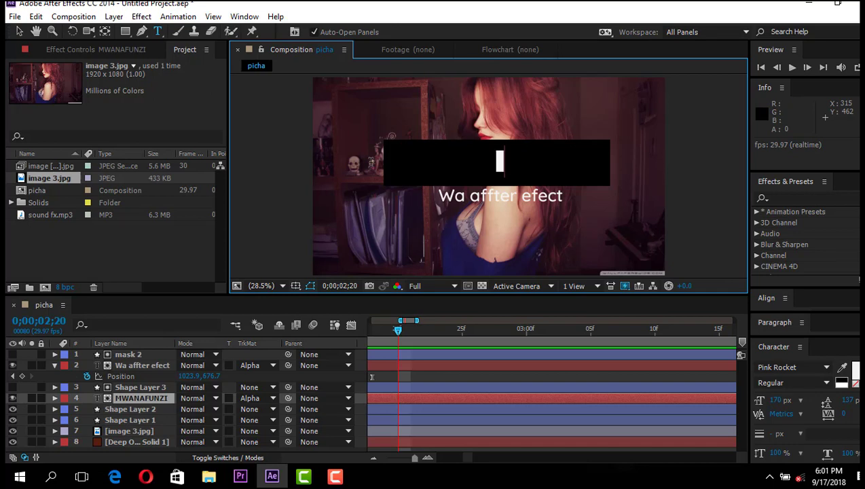
pyautogui.write('J')
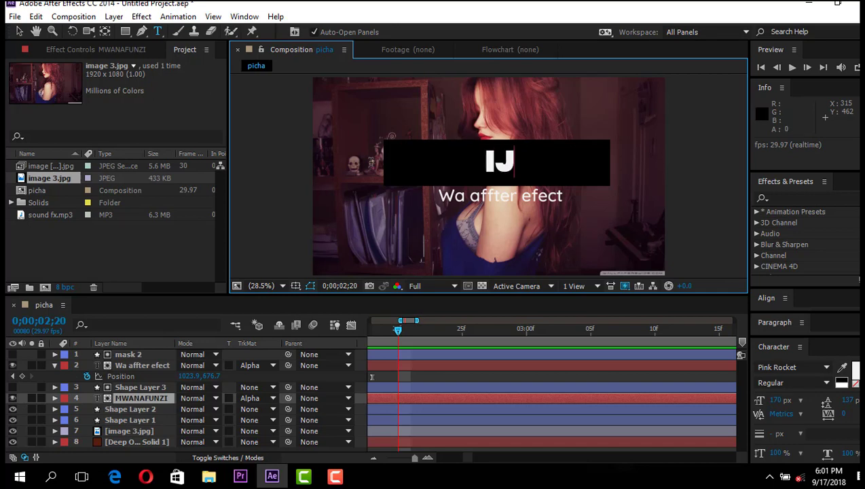
pyautogui.write('UE')
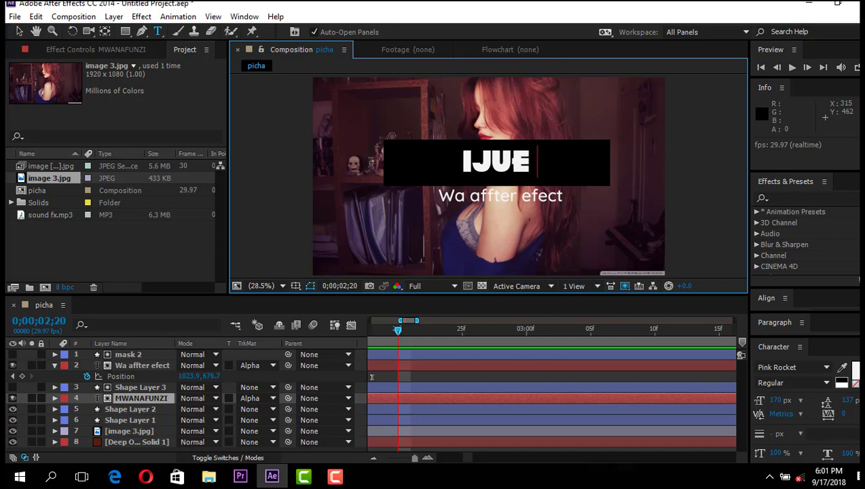
pyautogui.write(' AF')
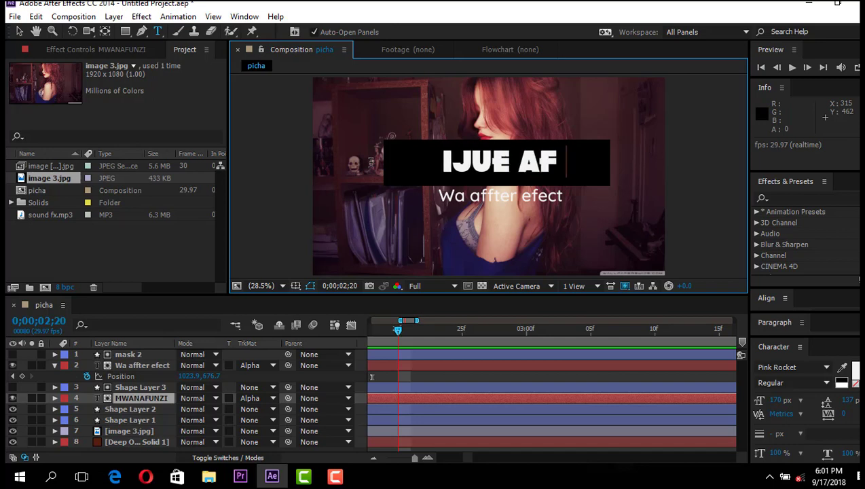
pyautogui.write('FTER')
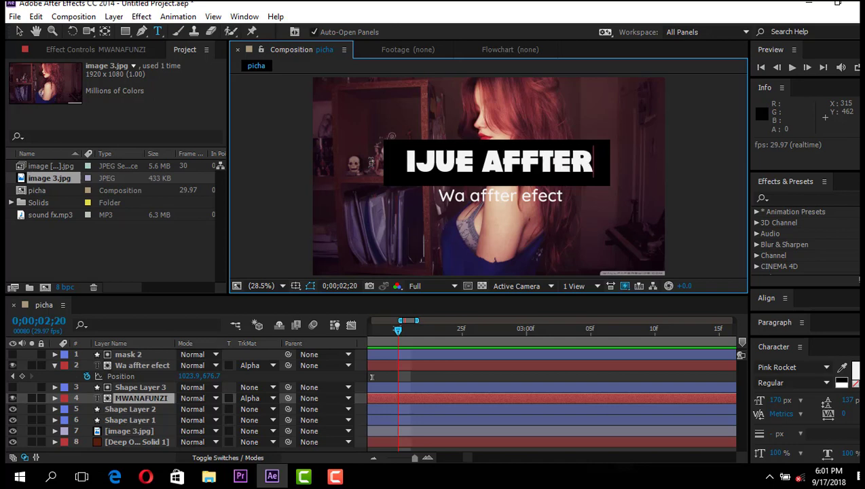
pyautogui.write(' EFF')
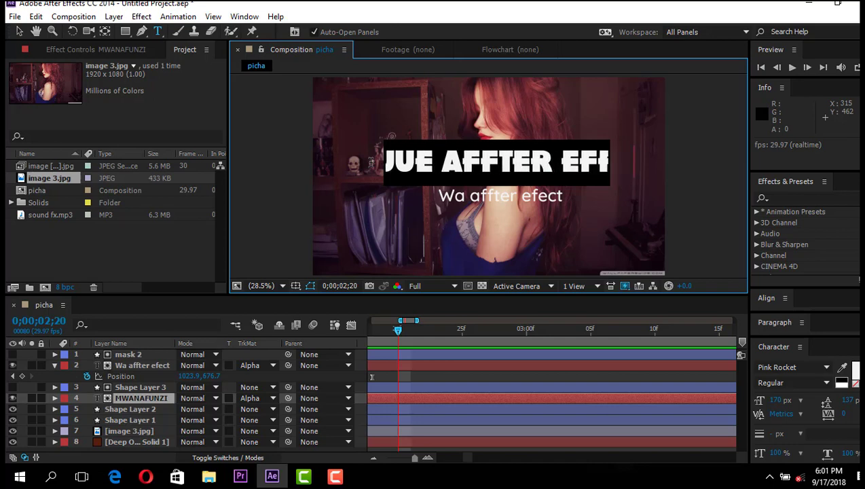
pyautogui.write('I')
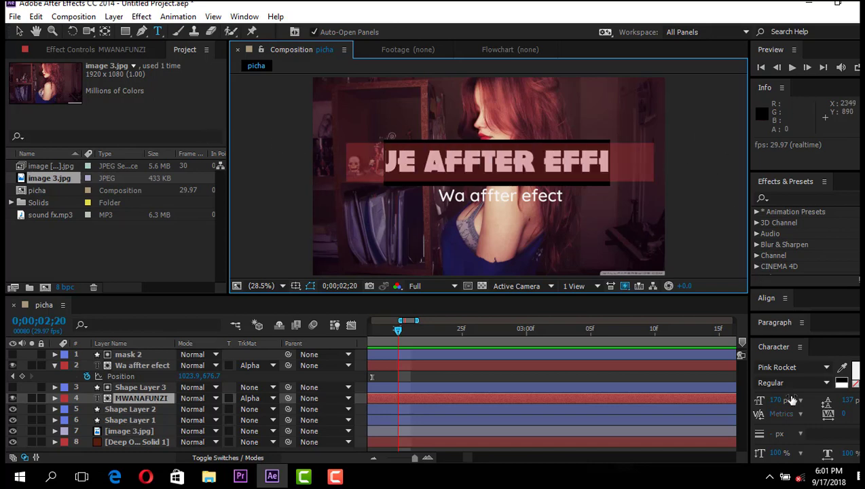
# Set the IJUE AFFTER EFFECT title's font size to 109 px, then collapse and select the Wa affter efect layer
pyautogui.moveTo(778, 400); pyautogui.dragTo(728, 396)
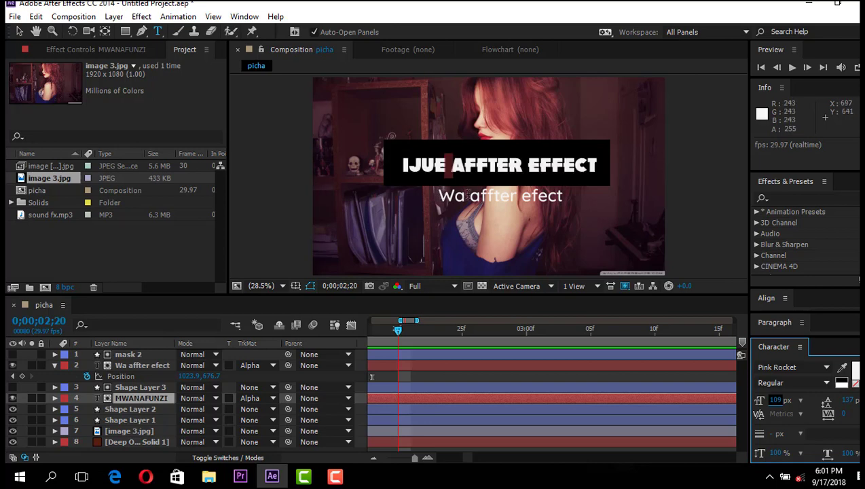
pyautogui.doubleClick(466, 195)
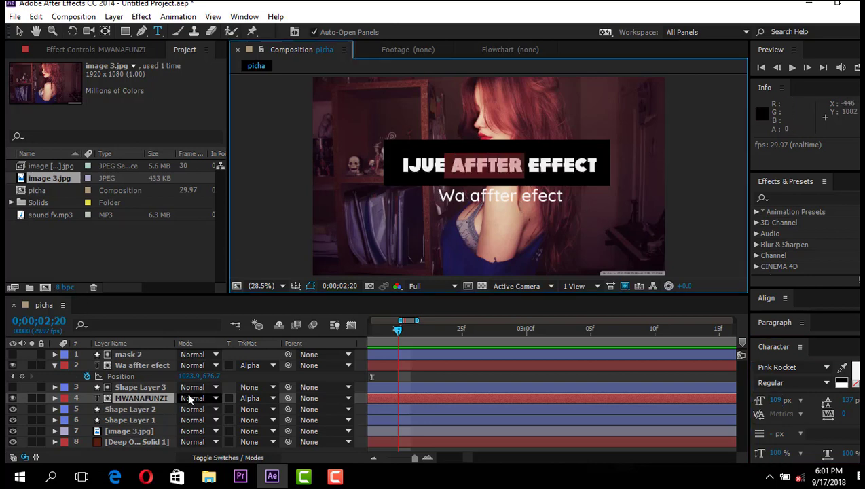
pyautogui.click(55, 367)
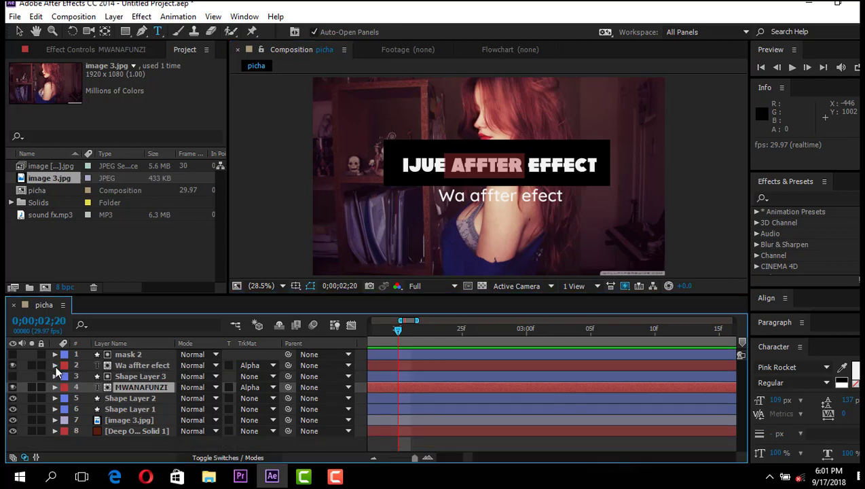
pyautogui.click(155, 366)
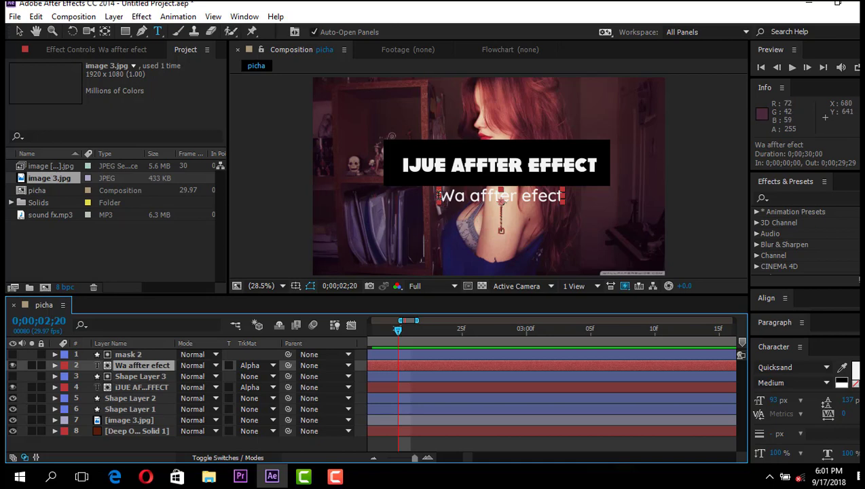
# Try replacing the Wa affter efect subtitle text below the title with "kwa makini"
pyautogui.moveTo(438, 197); pyautogui.dragTo(570, 197)
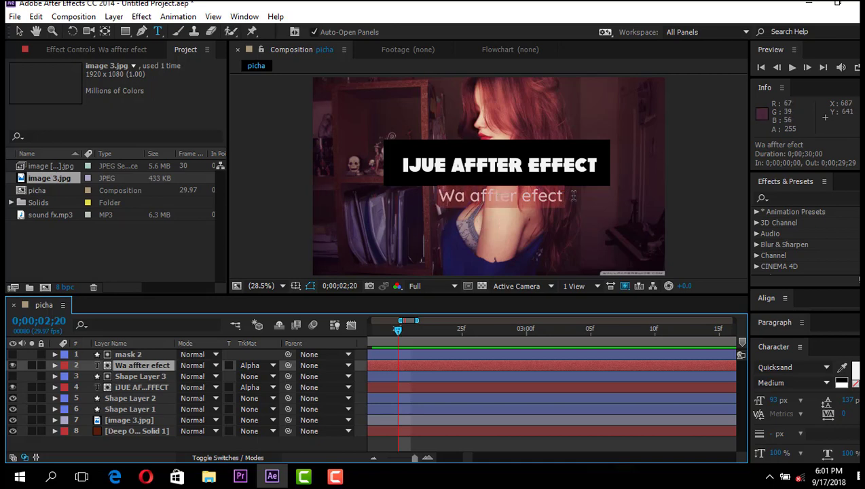
pyautogui.click(573, 196)
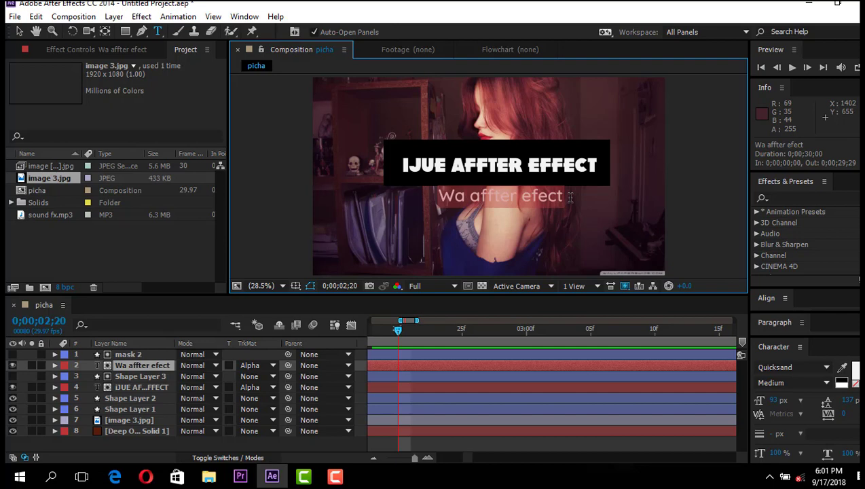
pyautogui.press('BackSpace')
pyautogui.write('kwa')
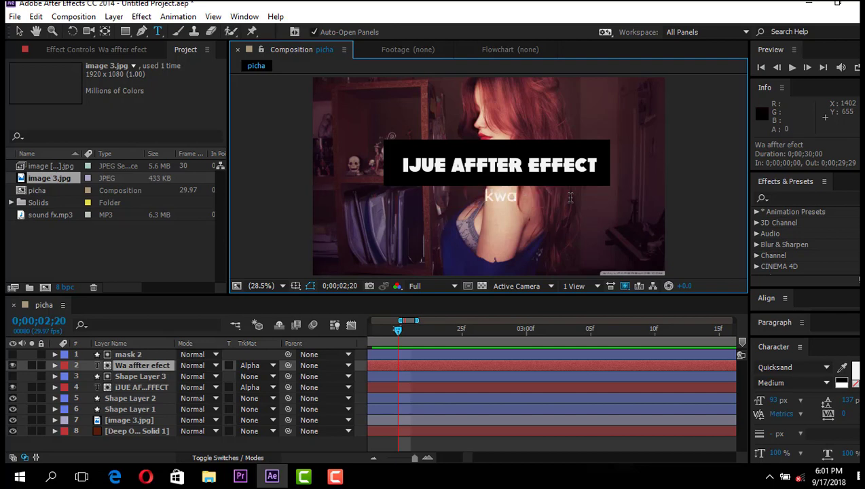
pyautogui.write(' makini')
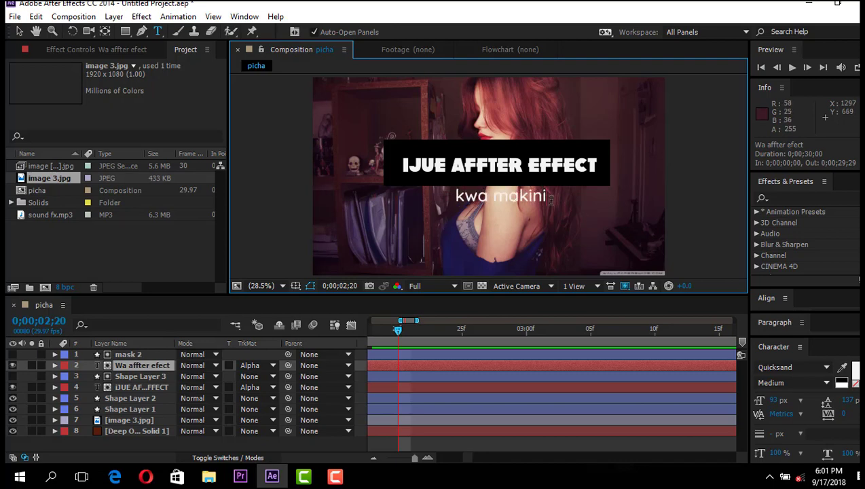
# Try "ikukomboe" as the subtitle text in place of "kwa makini"
pyautogui.moveTo(550, 197); pyautogui.dragTo(425, 195)
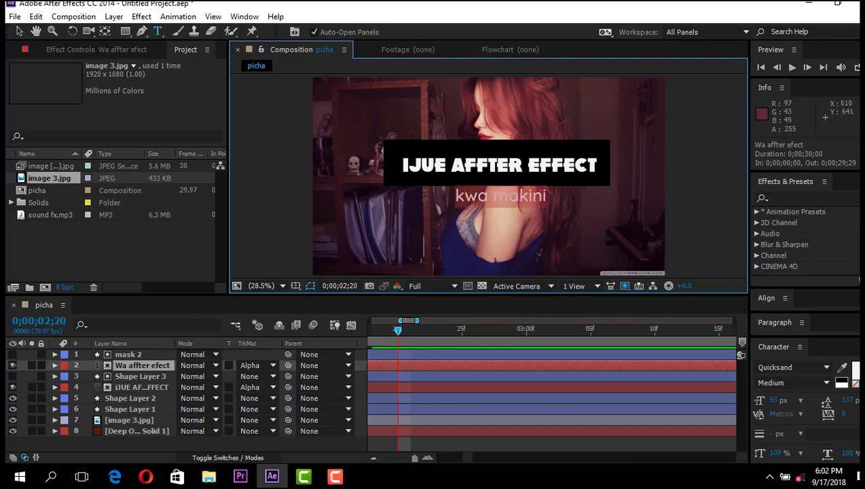
pyautogui.write('ikuko')
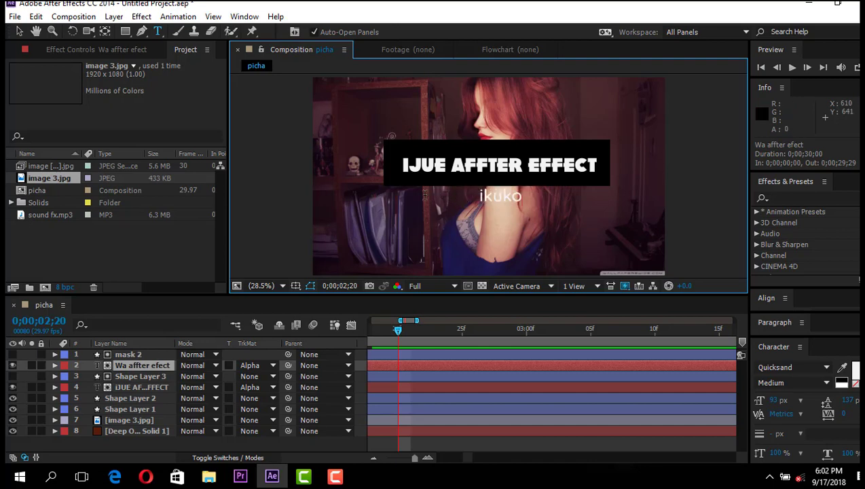
pyautogui.write('mboe')
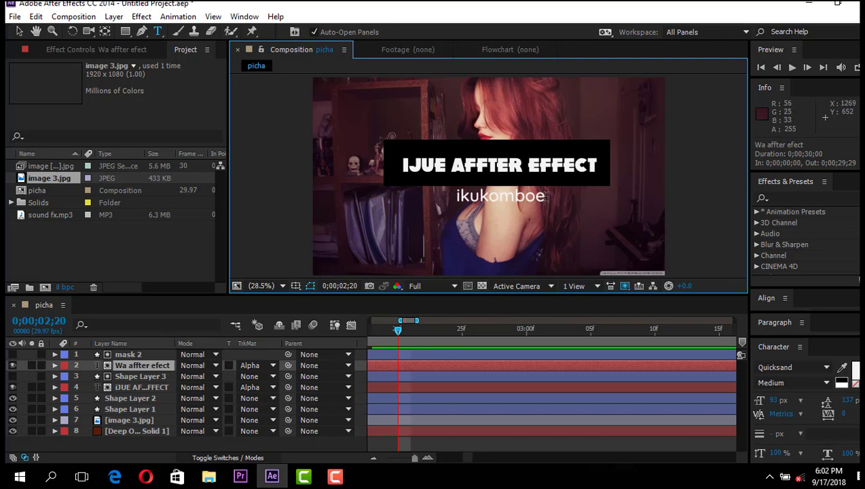
# Try "video ya kwanza" as the subtitle text in place of "ikukomboe"
pyautogui.moveTo(547, 196); pyautogui.dragTo(438, 196)
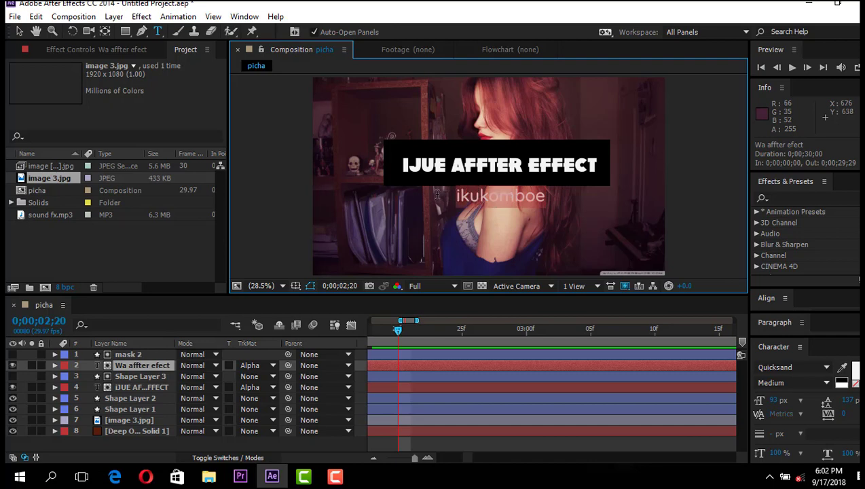
pyautogui.press('BackSpace')
pyautogui.write('v')
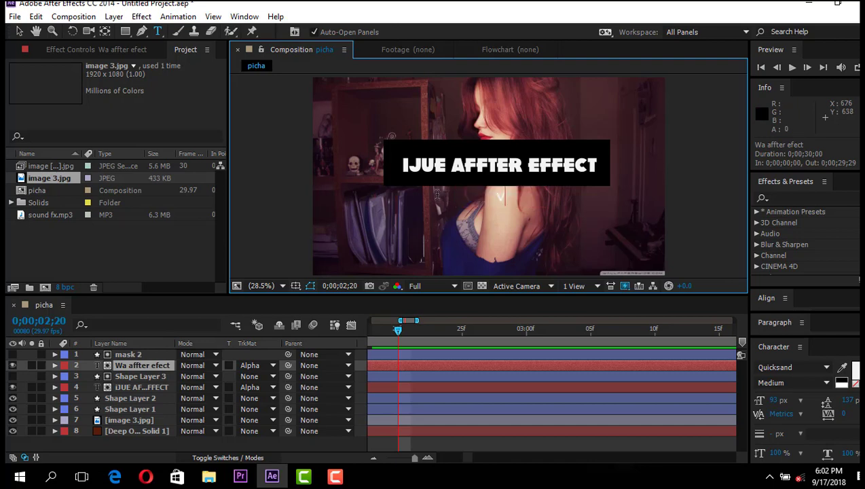
pyautogui.write('ideo ya')
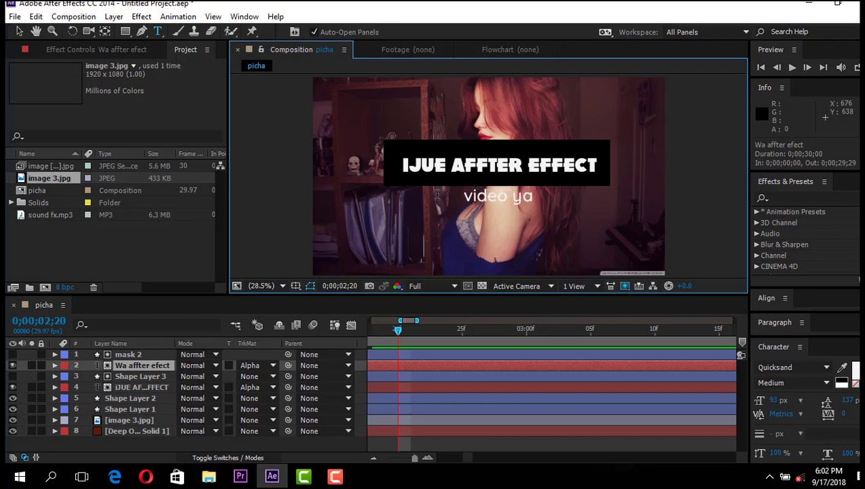
pyautogui.press('BackSpace')
pyautogui.press('BackSpace')
pyautogui.press('BackSpace')
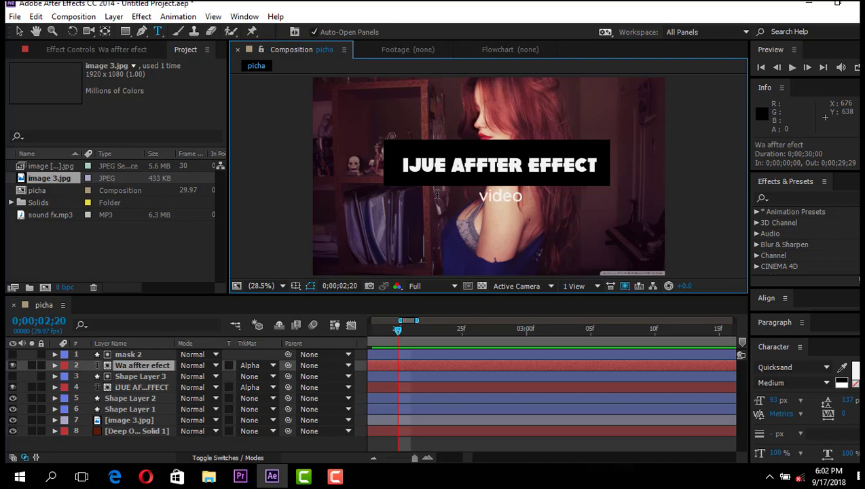
pyautogui.write('ya kwanzao')
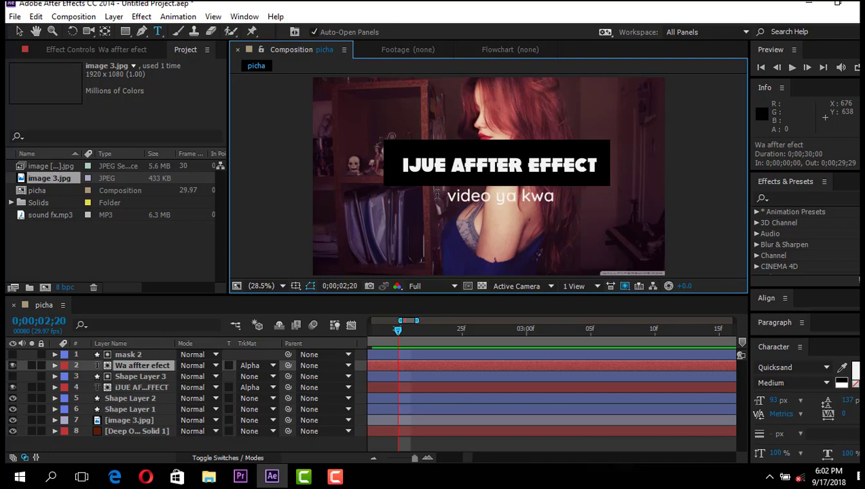
# Clear the subtitle wording below the IJUE AFFTER EFFECT title and enter "Sehemu ya kwanza" instead
pyautogui.press('BackSpace')
pyautogui.press('BackSpace')
pyautogui.press('BackSpace')
pyautogui.press('BackSpace')
pyautogui.press('BackSpace')
pyautogui.press('BackSpace')
pyautogui.press('BackSpace')
pyautogui.press('BackSpace')
pyautogui.press('BackSpace')
pyautogui.press('BackSpace')
pyautogui.press('BackSpace')
pyautogui.press('BackSpace')
pyautogui.press('BackSpace')
pyautogui.press('BackSpace')
pyautogui.press('BackSpace')
pyautogui.press('BackSpace')
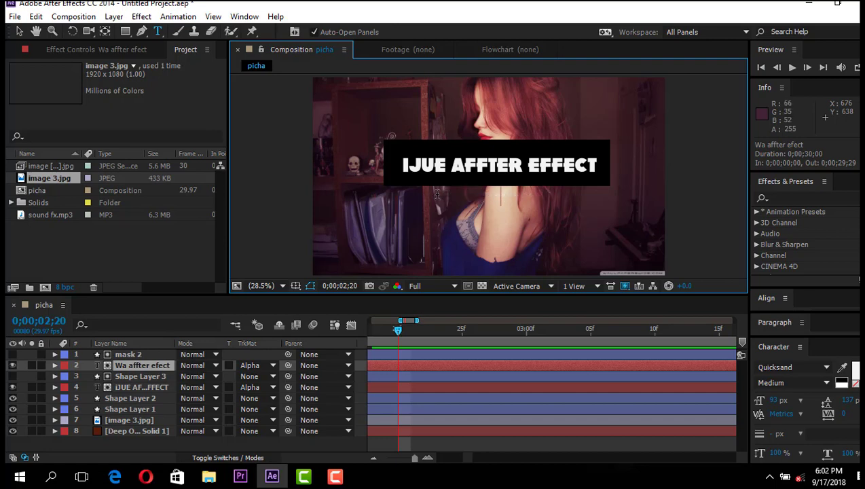
pyautogui.write('Sehem')
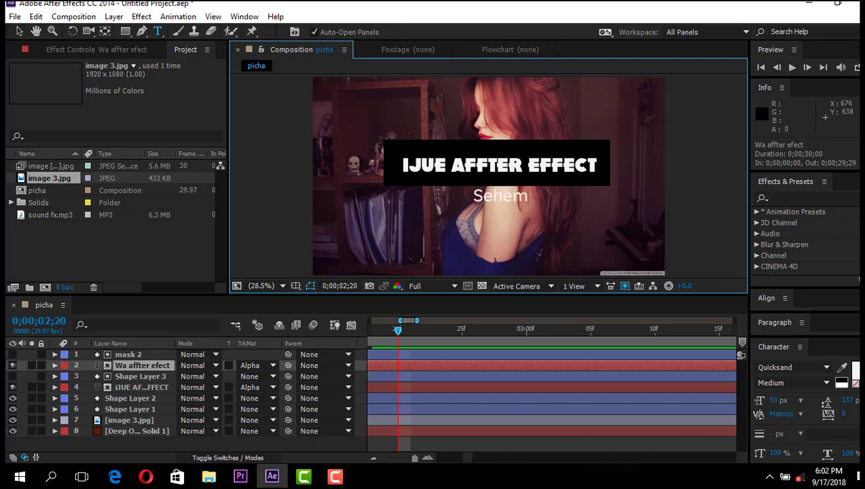
pyautogui.write('u ya kwanza')
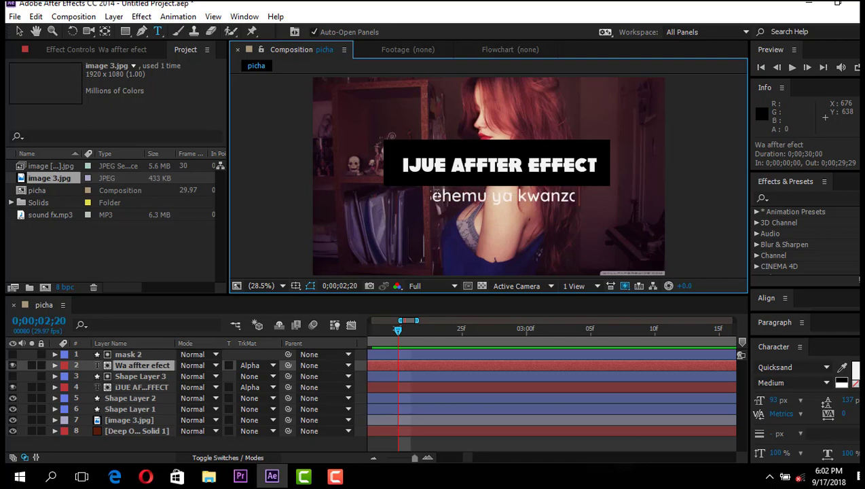
# Reduce the Sehemu ya kwanza subtitle's font size to 77 px, finish the text editing and deselect the layer
pyautogui.moveTo(431, 195); pyautogui.dragTo(638, 195)
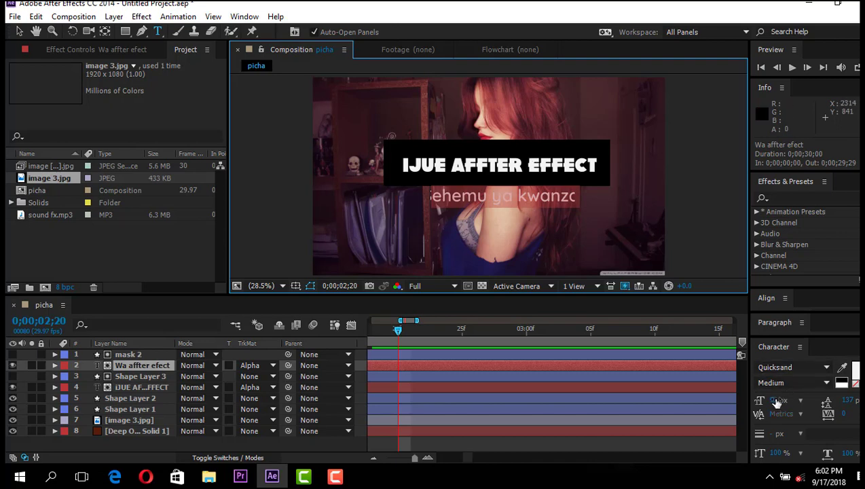
pyautogui.moveTo(776, 402); pyautogui.dragTo(759, 403)
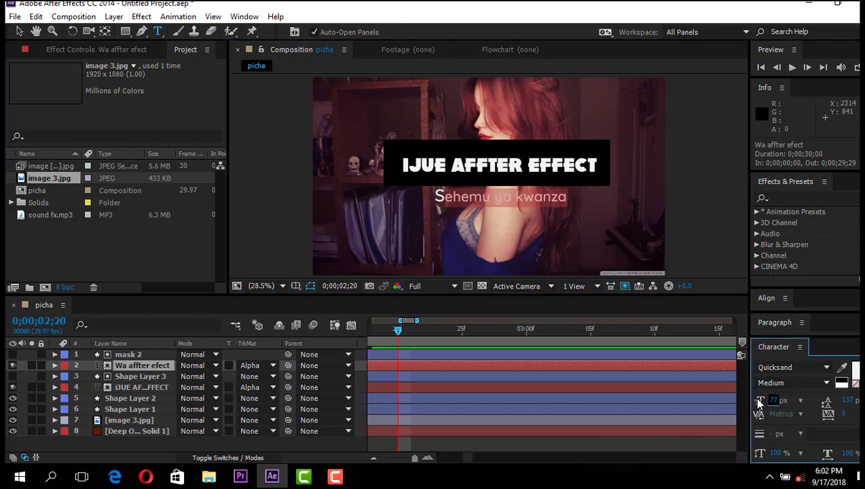
pyautogui.click(20, 32)
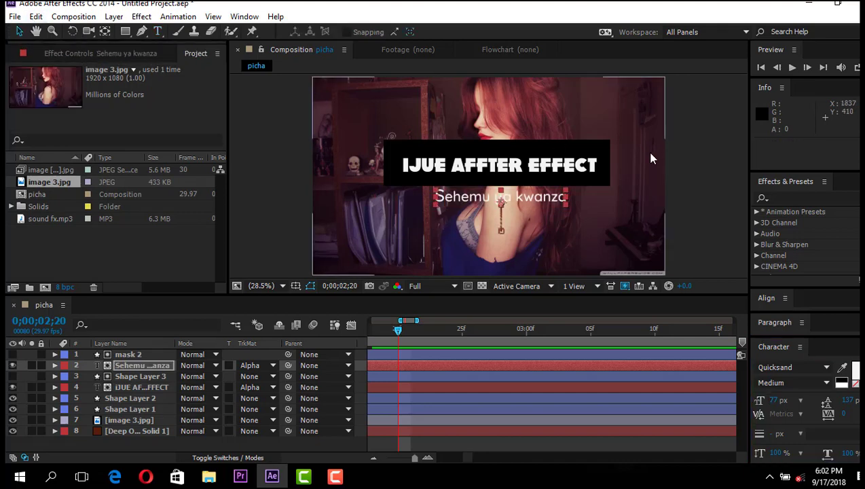
pyautogui.click(740, 119)
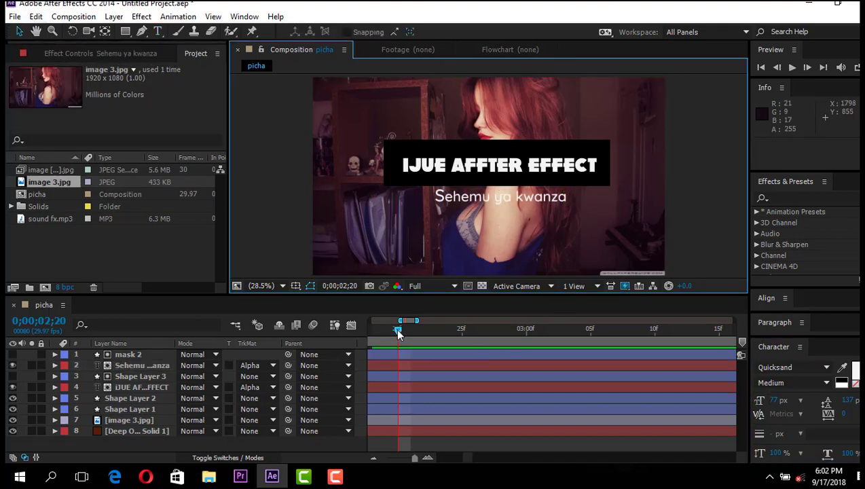
# Preview the picha composition from the first frame to check the title and Sehemu ya kwanza subtitle animation
pyautogui.moveTo(398, 330); pyautogui.dragTo(352, 329)
pyautogui.click(311, 317)
pyautogui.press('space')
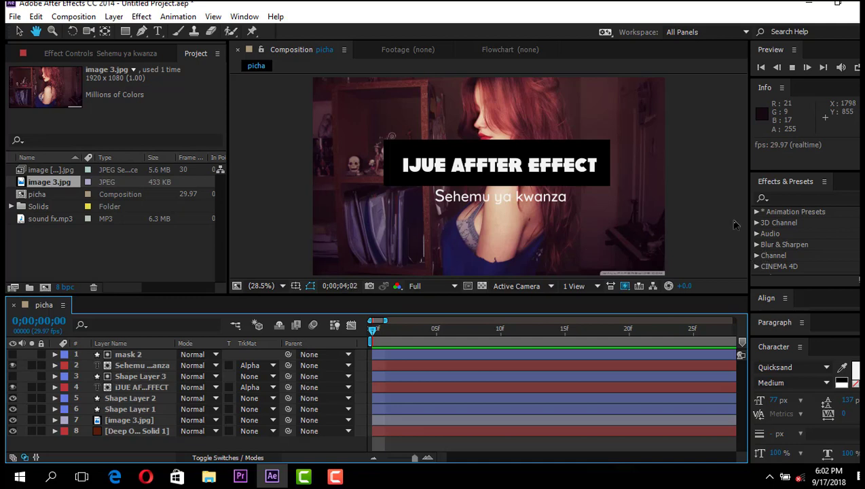
pyautogui.press('space')
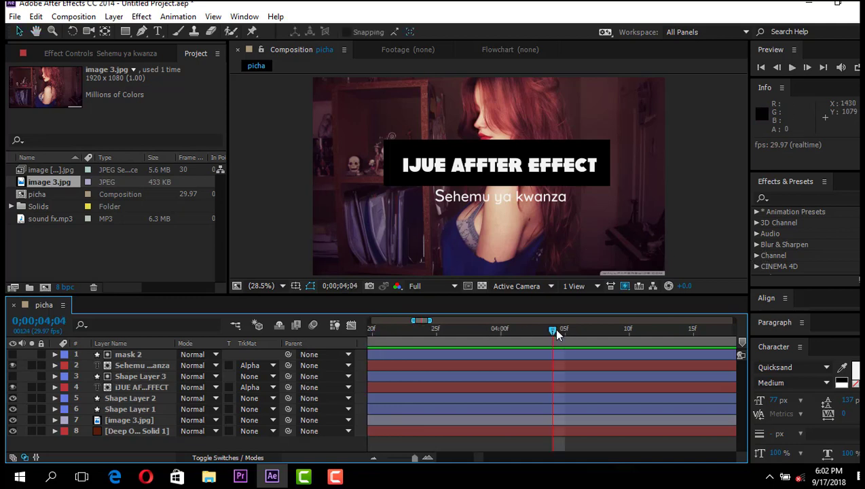
pyautogui.moveTo(476, 461); pyautogui.dragTo(468, 460)
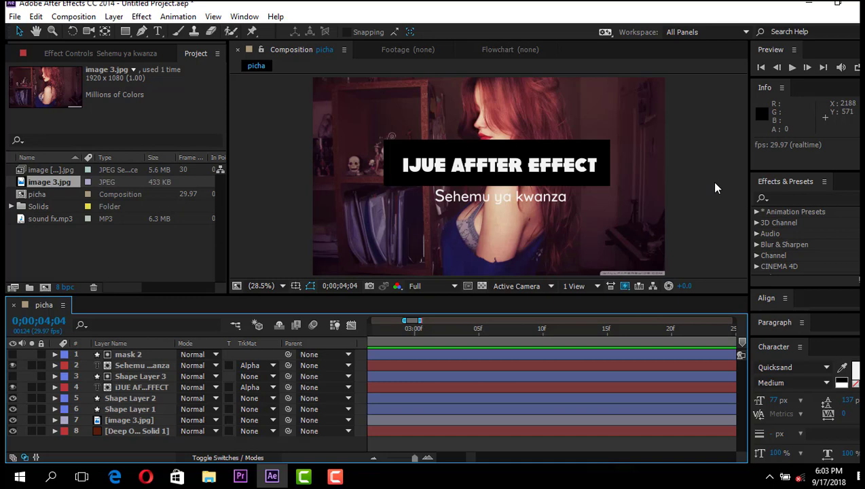
pyautogui.click(337, 477)
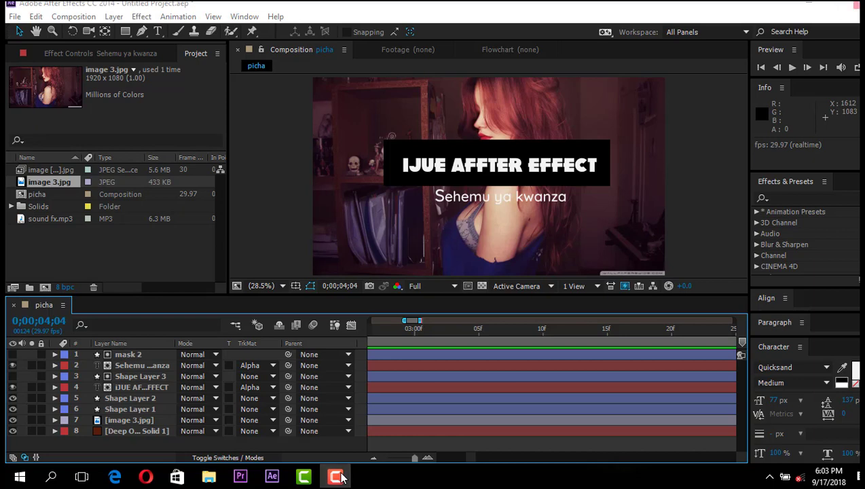
pyautogui.click(337, 477)
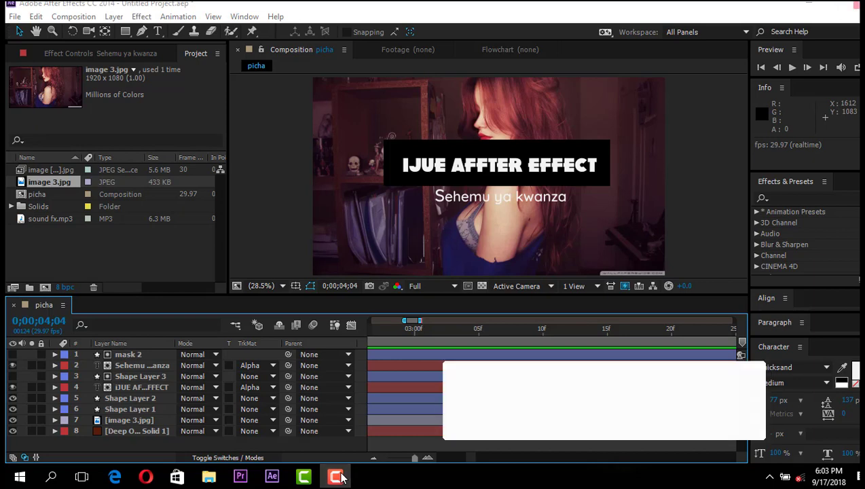